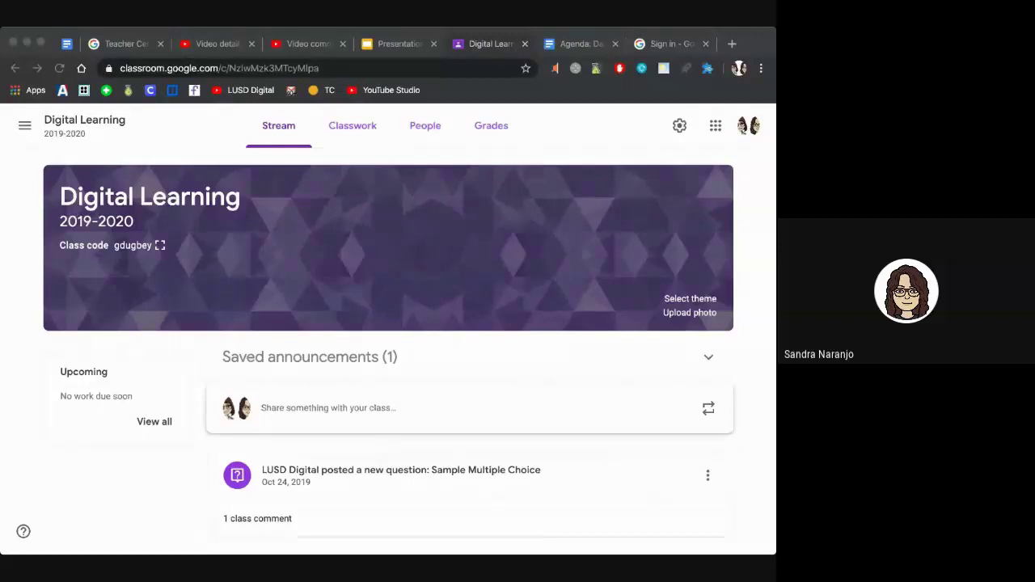
Display the class code of the Digital Learning class enlarged and close the enlarged view.
click(493, 304)
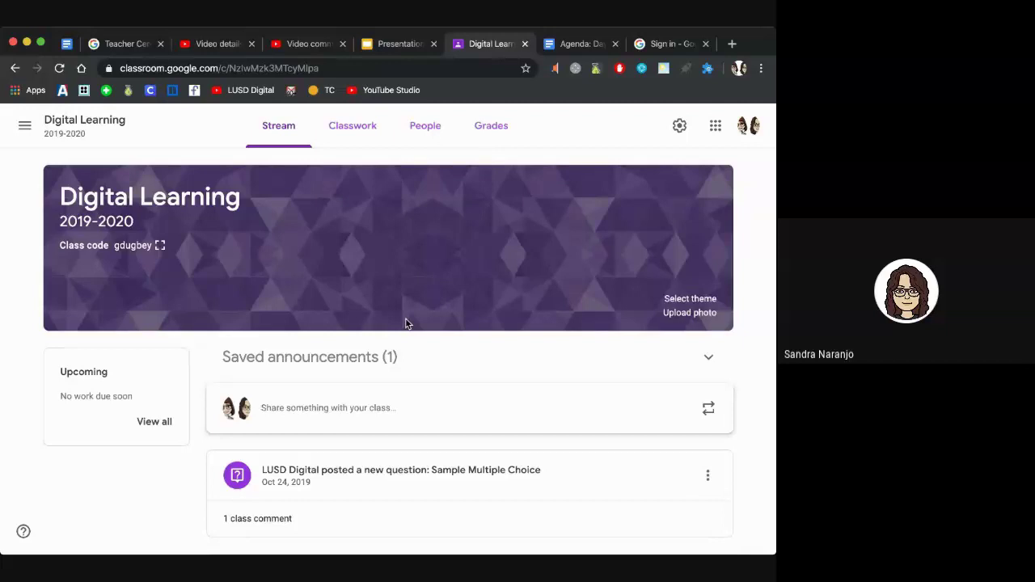
click(158, 246)
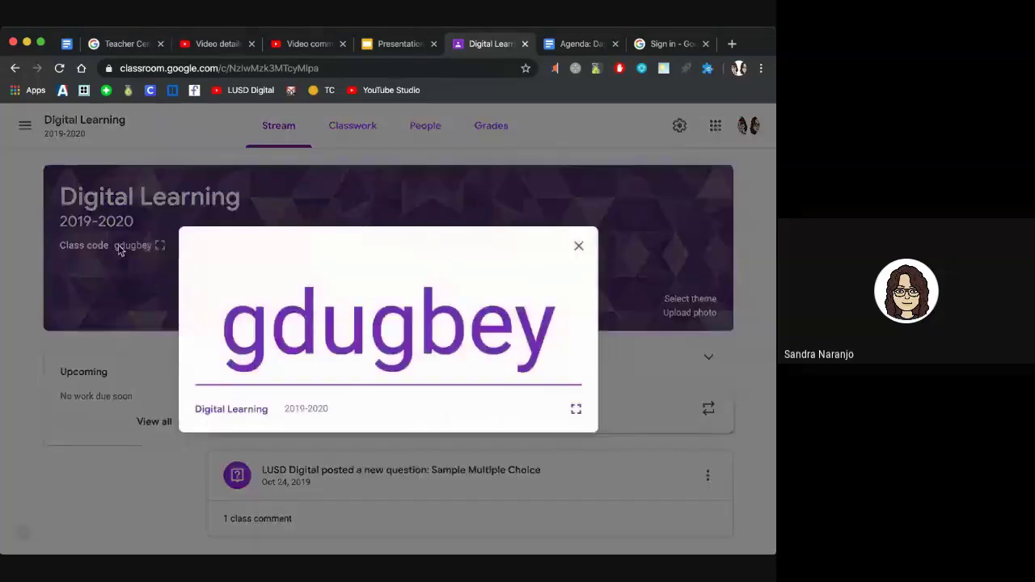
click(578, 247)
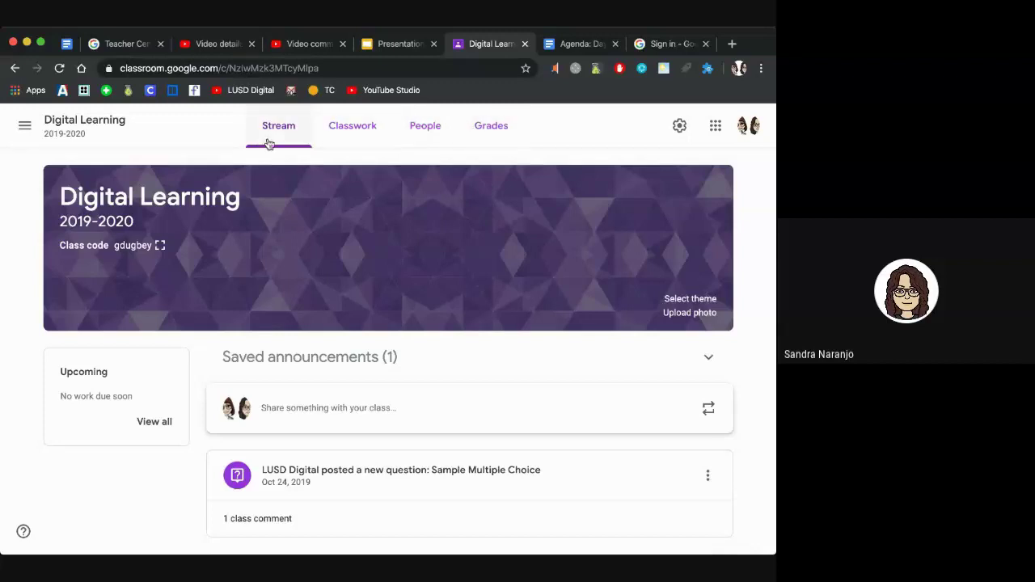
Open the student invitation form from the class's People page and close it without inviting anyone.
click(435, 138)
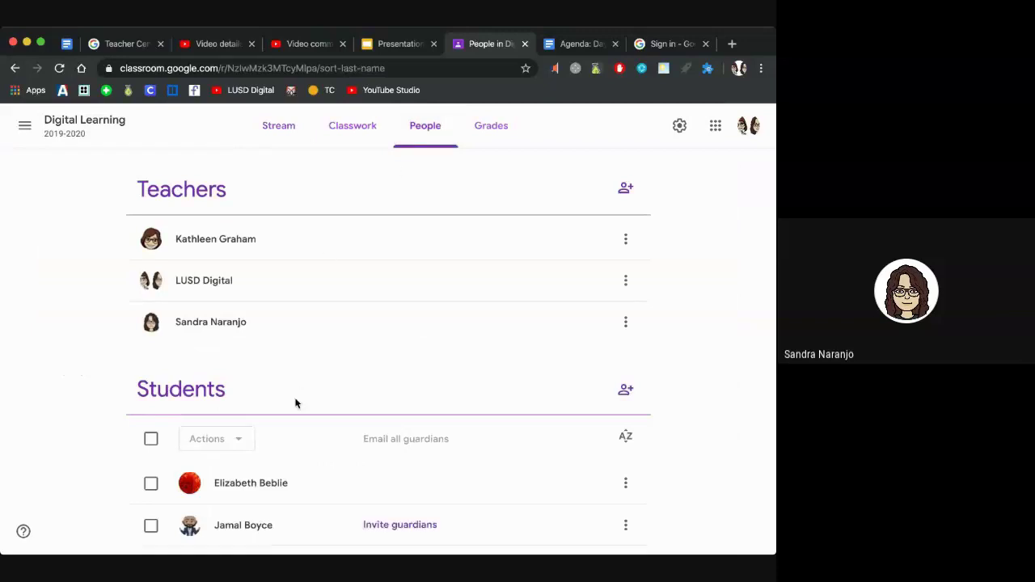
scroll(293, 397, down, 1)
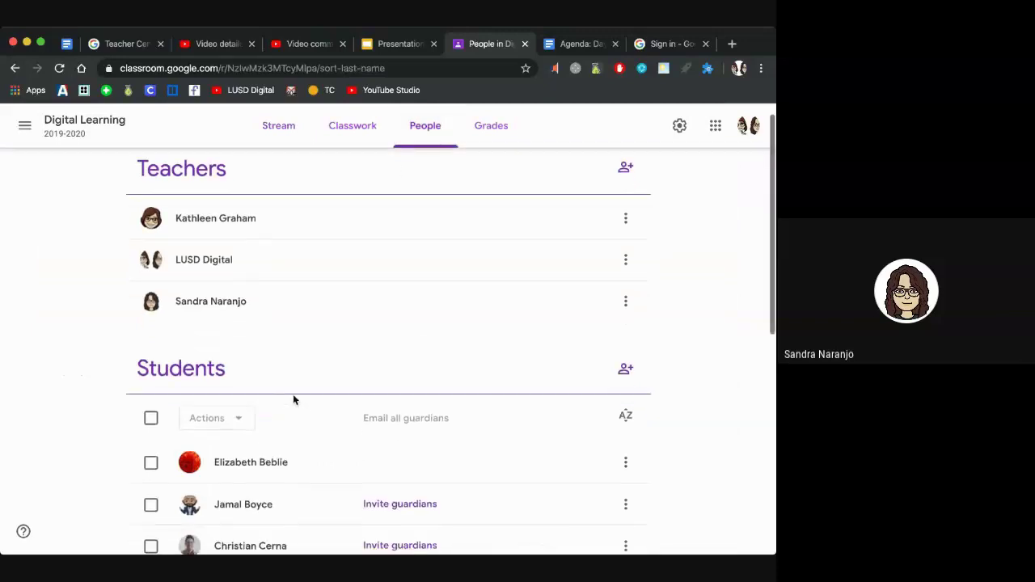
click(632, 370)
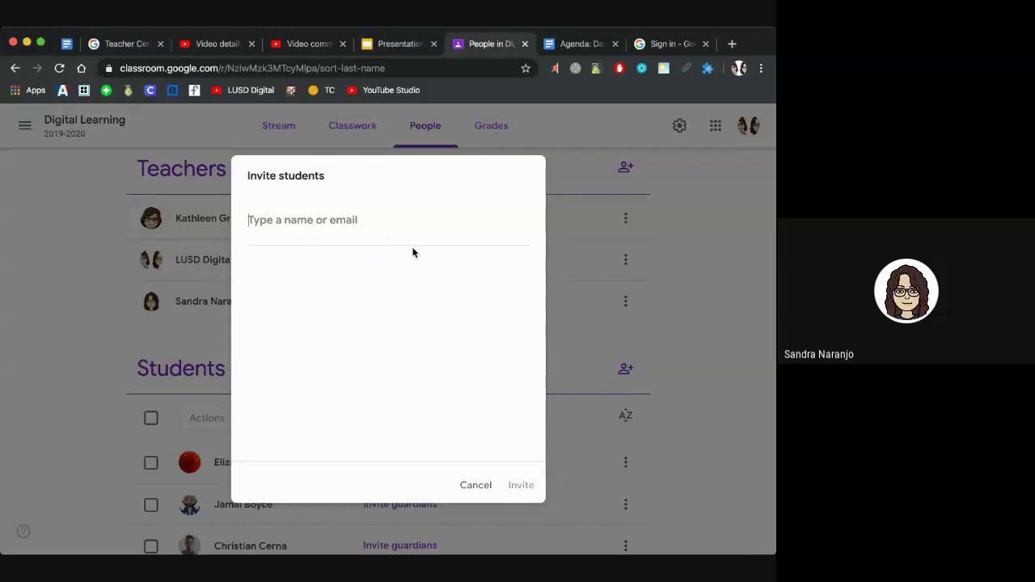
click(480, 489)
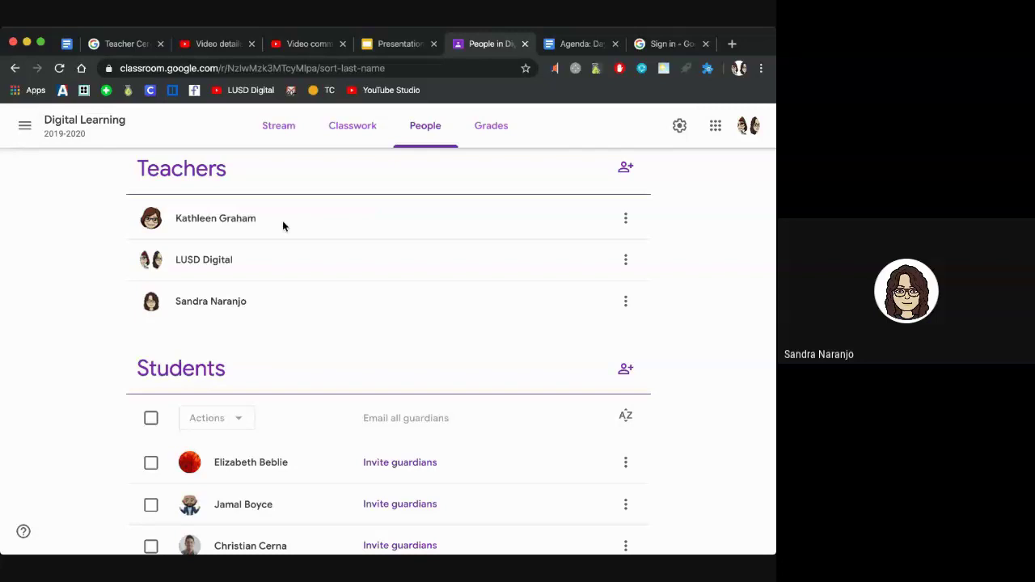
Start a new announcement in the class Stream with the text "Welcome to Google Classroom.".
click(282, 121)
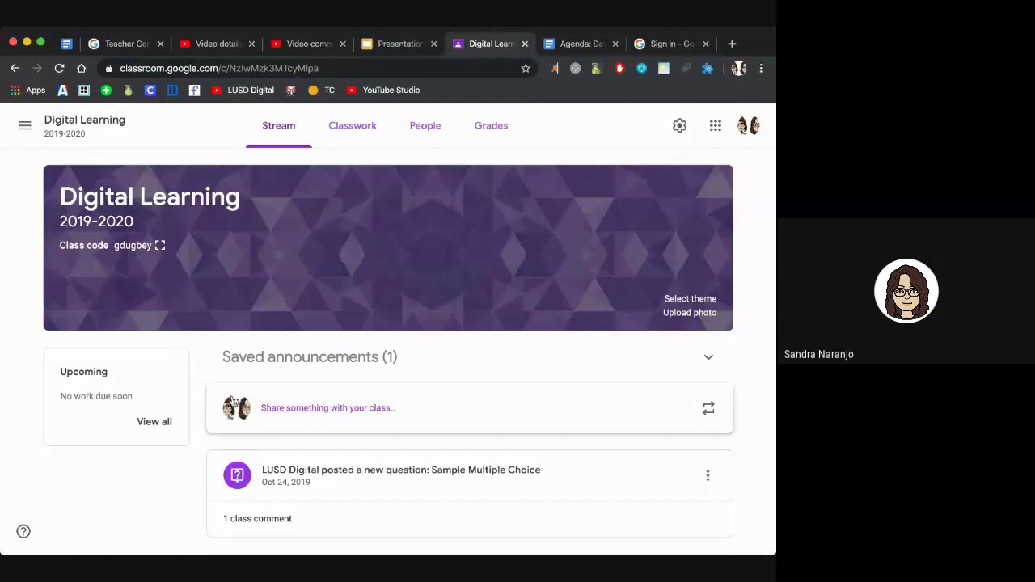
click(377, 410)
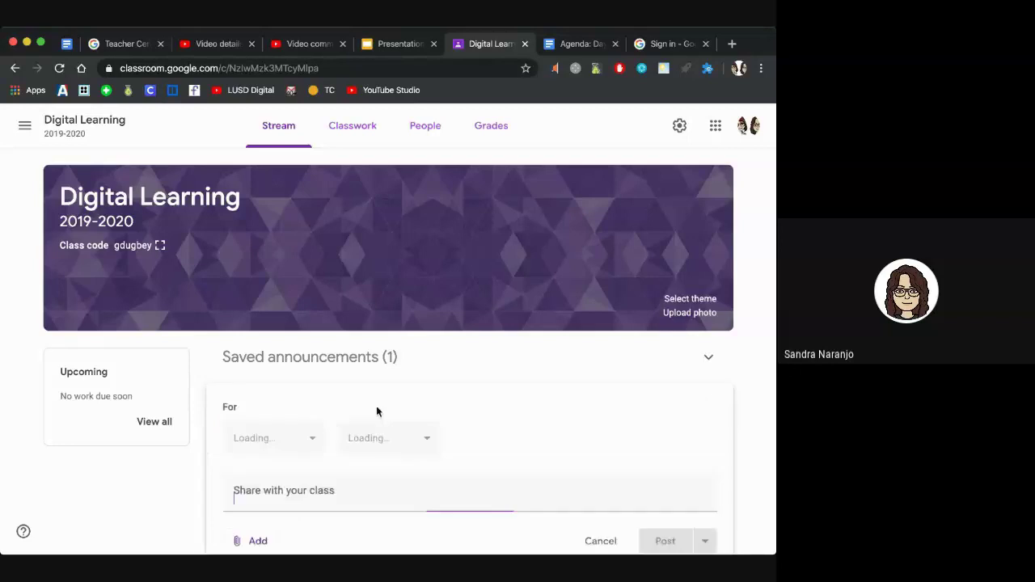
scroll(289, 439, down, 2)
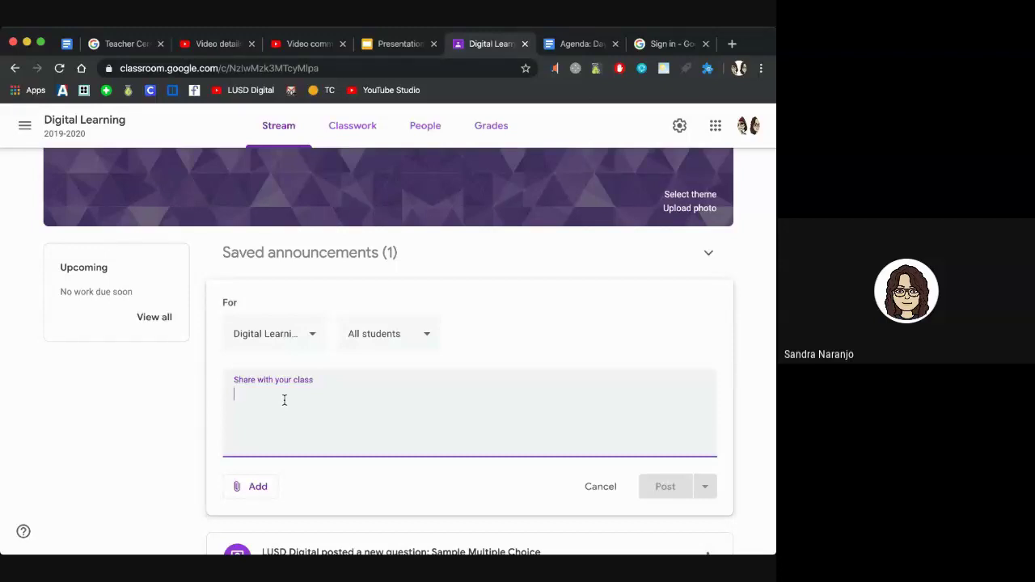
text(Welcom)
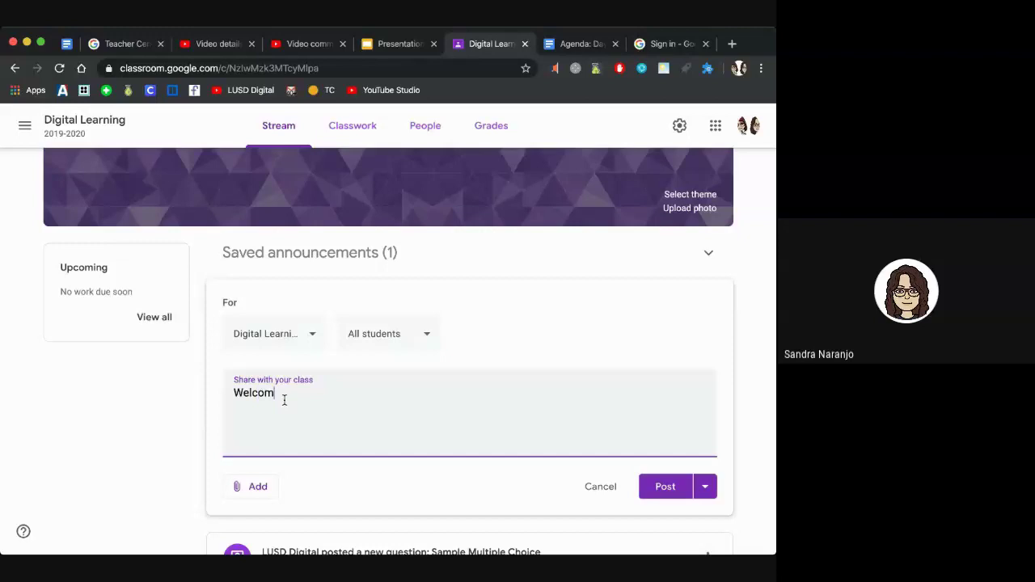
text(e to Google Classroom.)
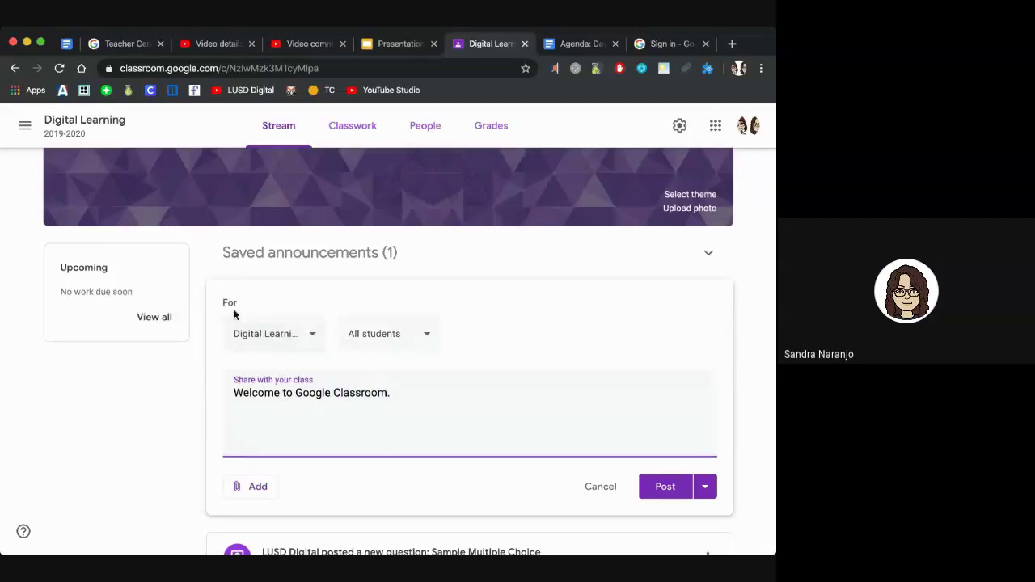
Select four additional Digital Educator and DE Level 2 classes for the announcement and deselect all four again.
click(313, 337)
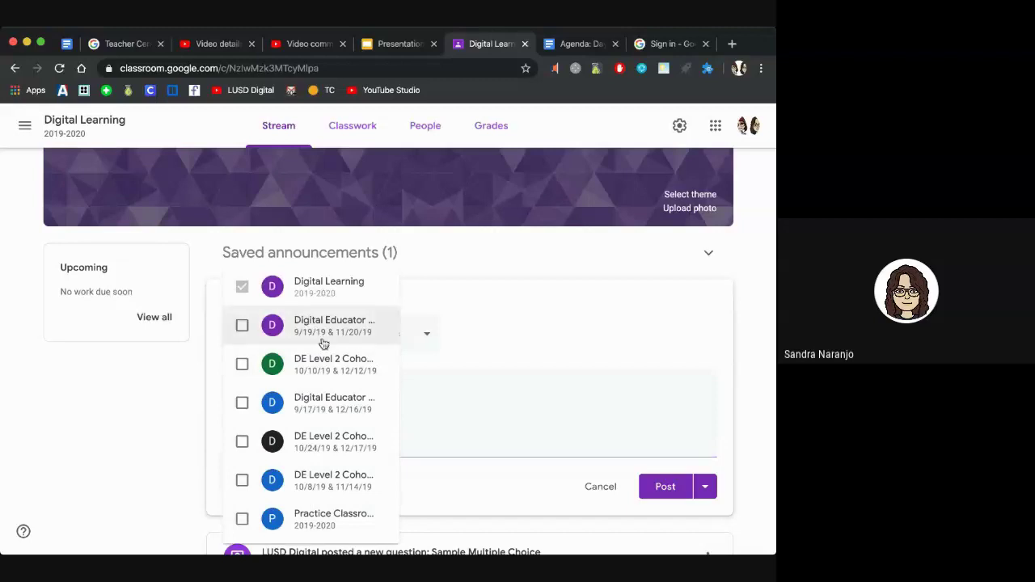
click(242, 325)
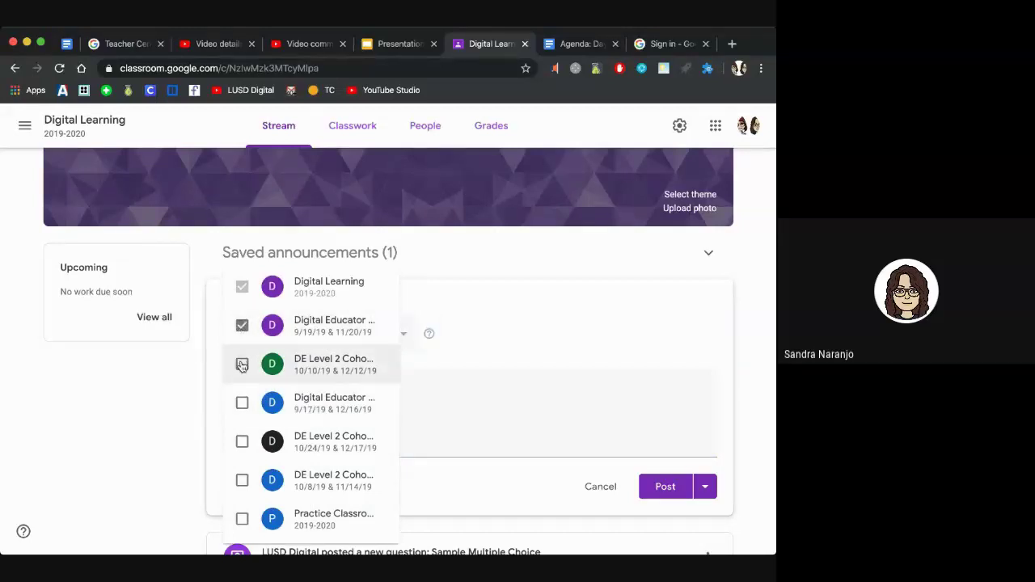
click(242, 364)
click(242, 403)
click(241, 441)
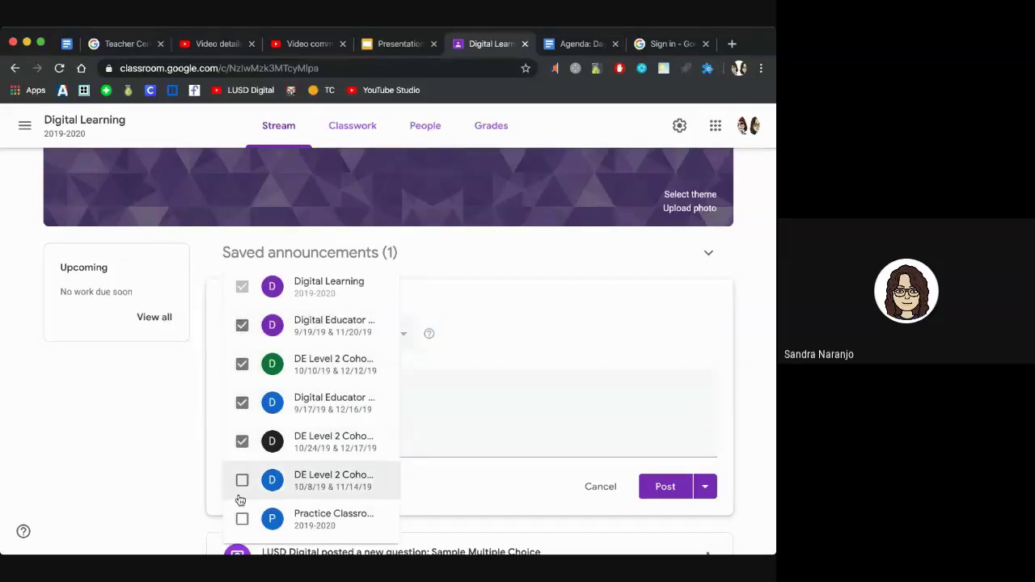
click(242, 440)
click(242, 405)
click(242, 364)
click(242, 325)
click(433, 393)
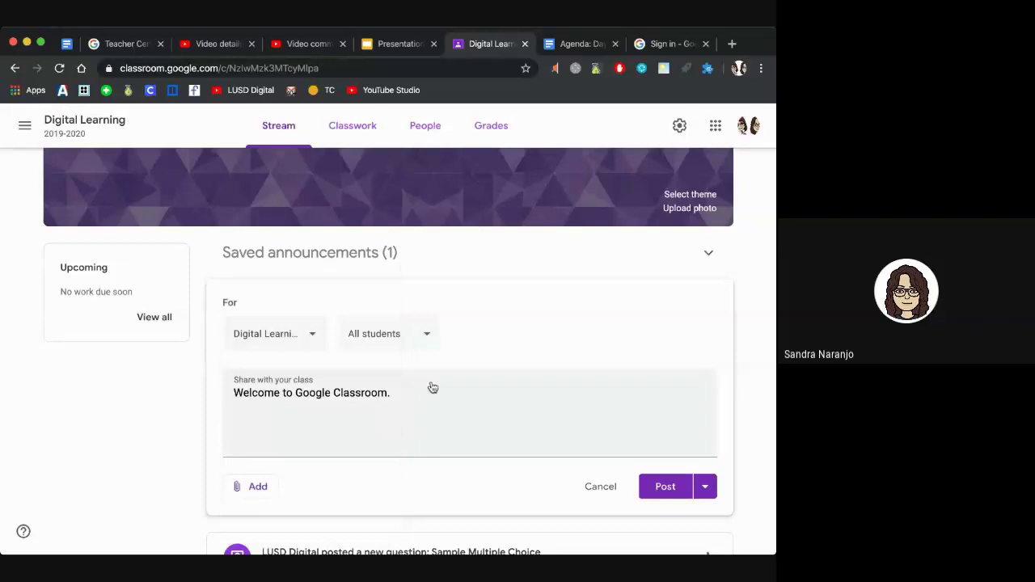
Exclude six students, from the fourth through the ninth in the student list, from the announcement's recipients.
click(431, 334)
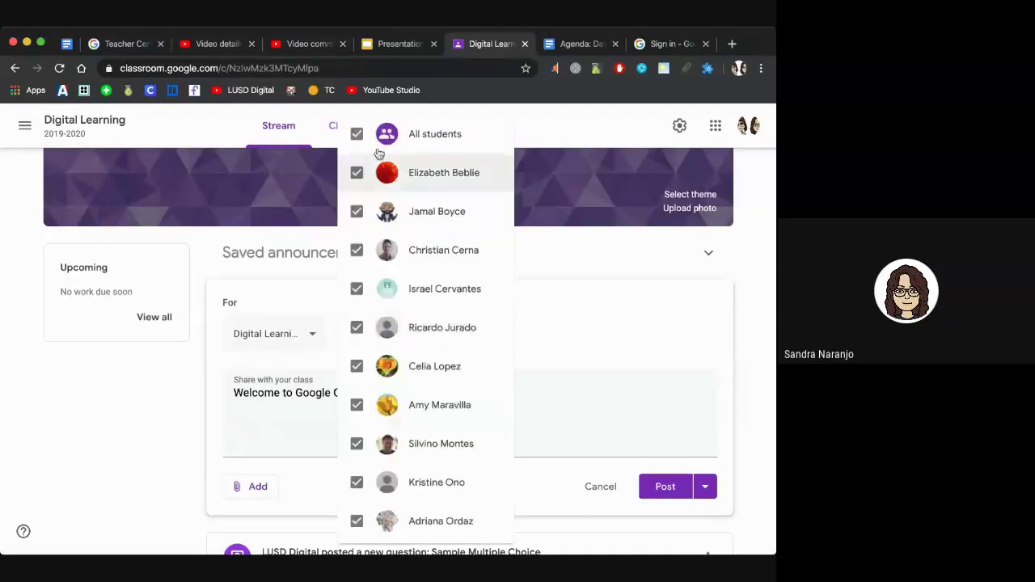
scroll(377, 521, down, 1)
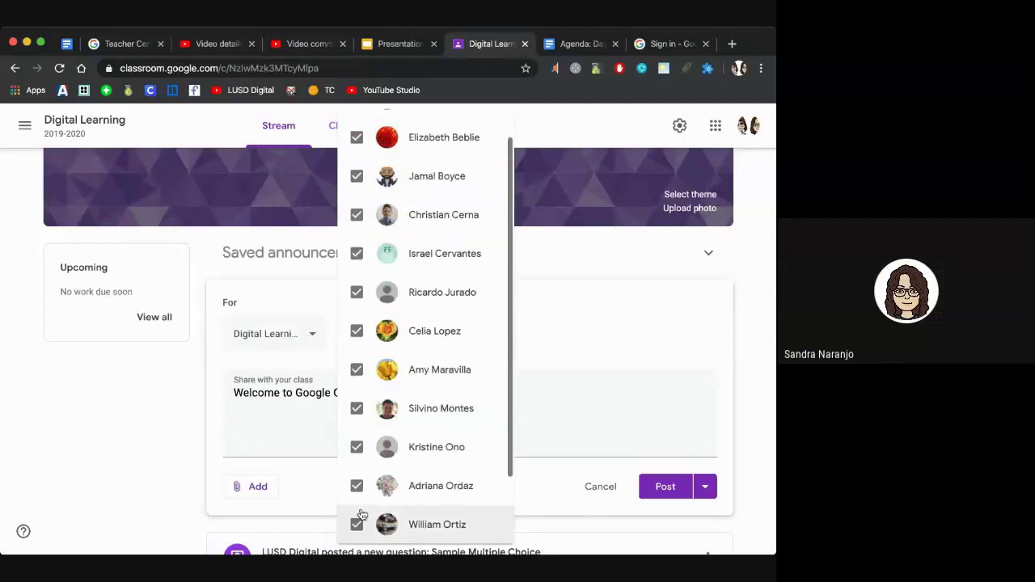
click(356, 447)
click(357, 409)
click(356, 369)
click(356, 331)
click(356, 292)
click(357, 253)
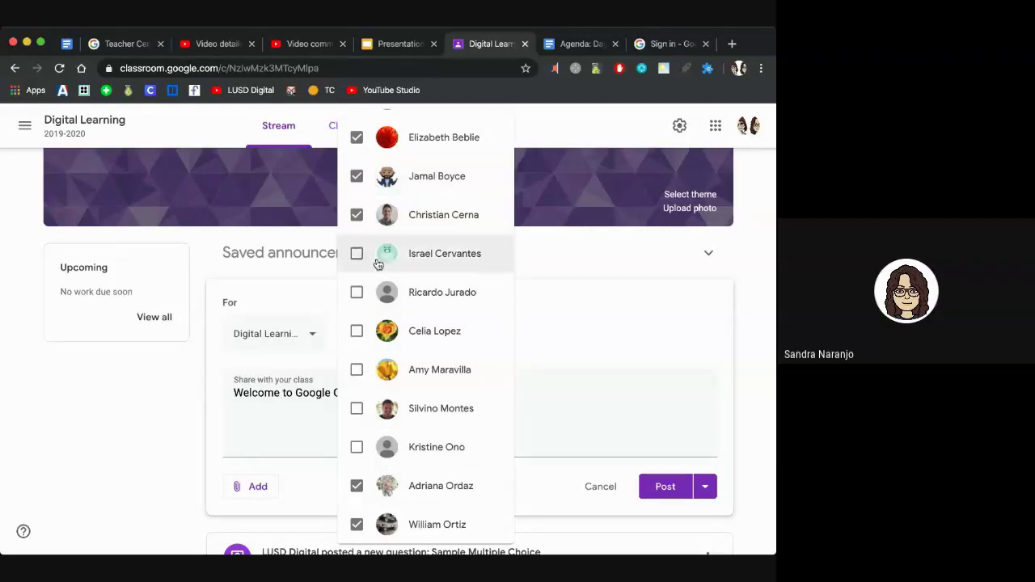
click(558, 398)
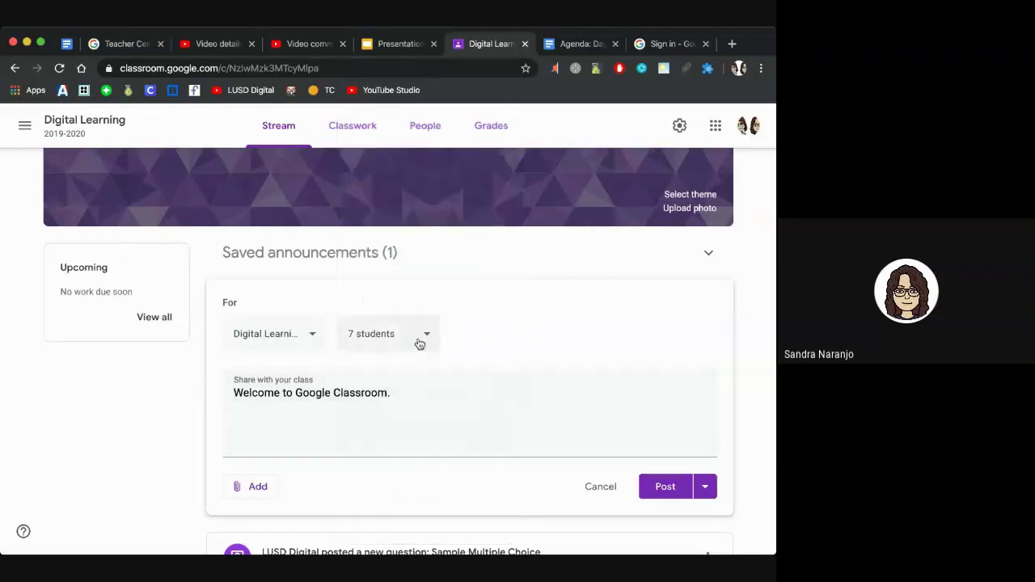
Set the announcement's recipients back to all students.
click(422, 343)
scroll(424, 323, down, 1)
click(357, 133)
click(543, 405)
Attach a link to newsela.com to the announcement.
click(252, 493)
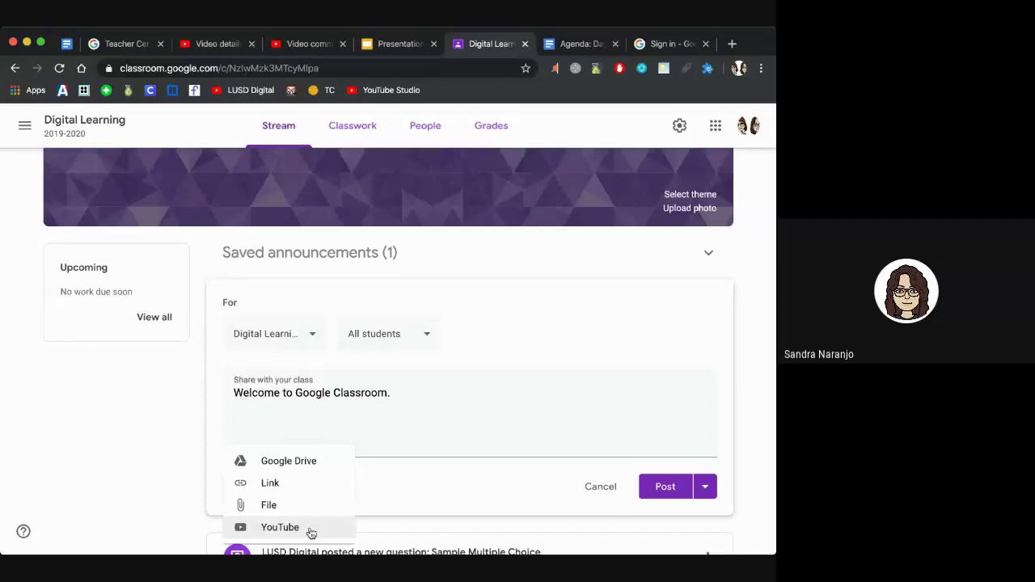
click(298, 485)
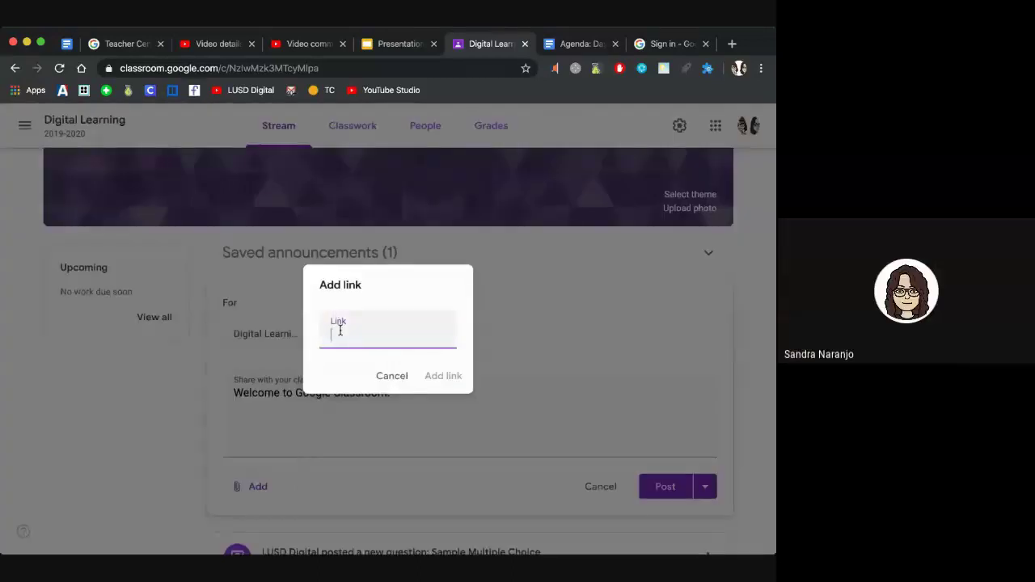
text(newslett)
key(BackSpace)
key(BackSpace)
key(BackSpace)
text(ela.com)
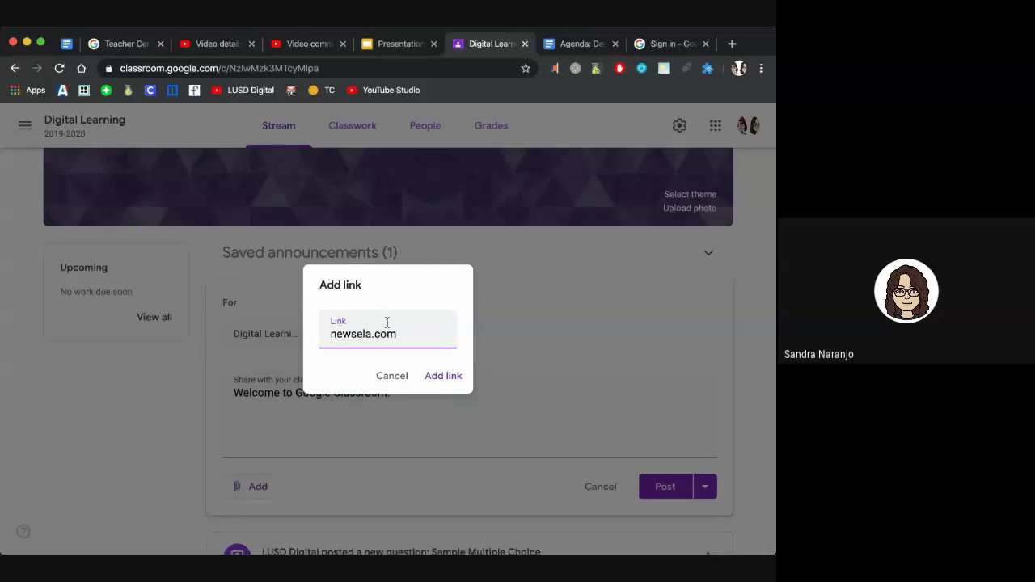
click(452, 377)
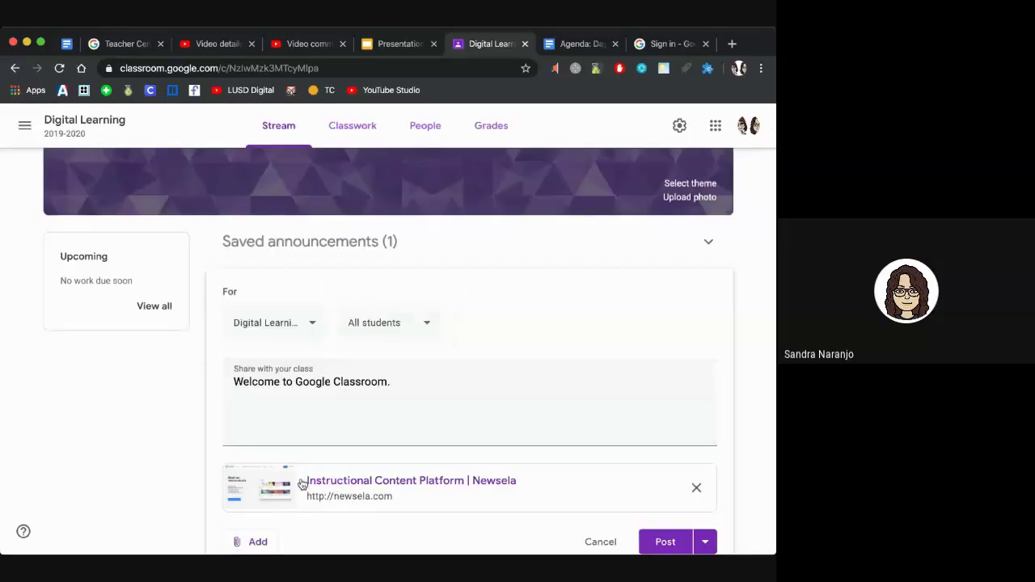
Attach the Word Study document from the Templates folder in My Drive to the announcement.
scroll(423, 477, down, 1)
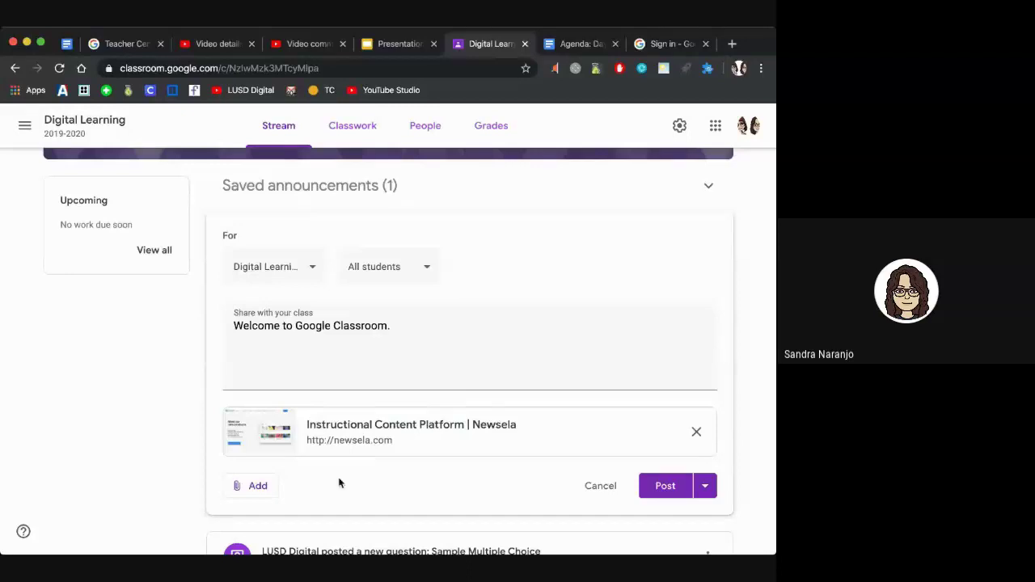
click(257, 486)
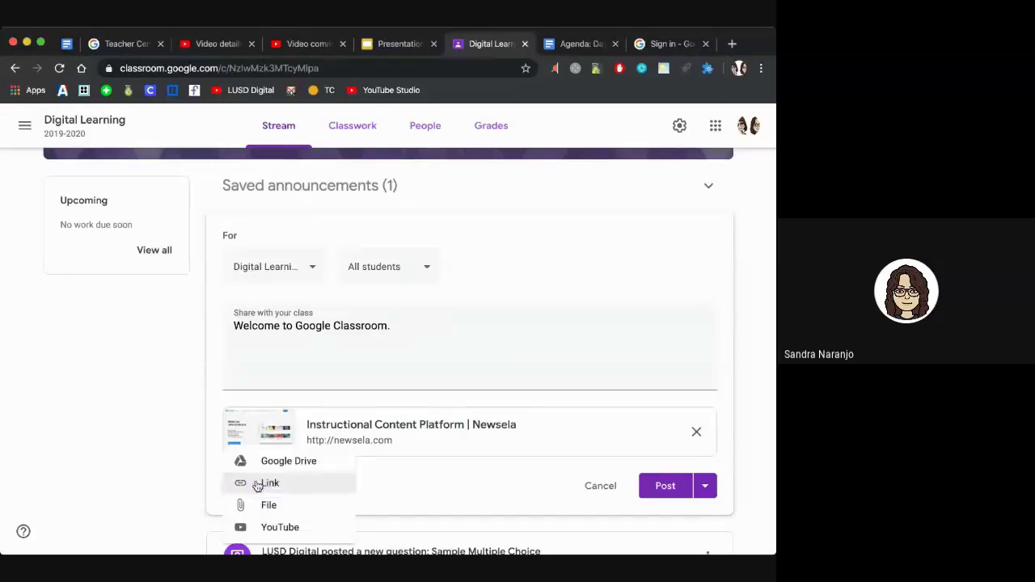
click(261, 461)
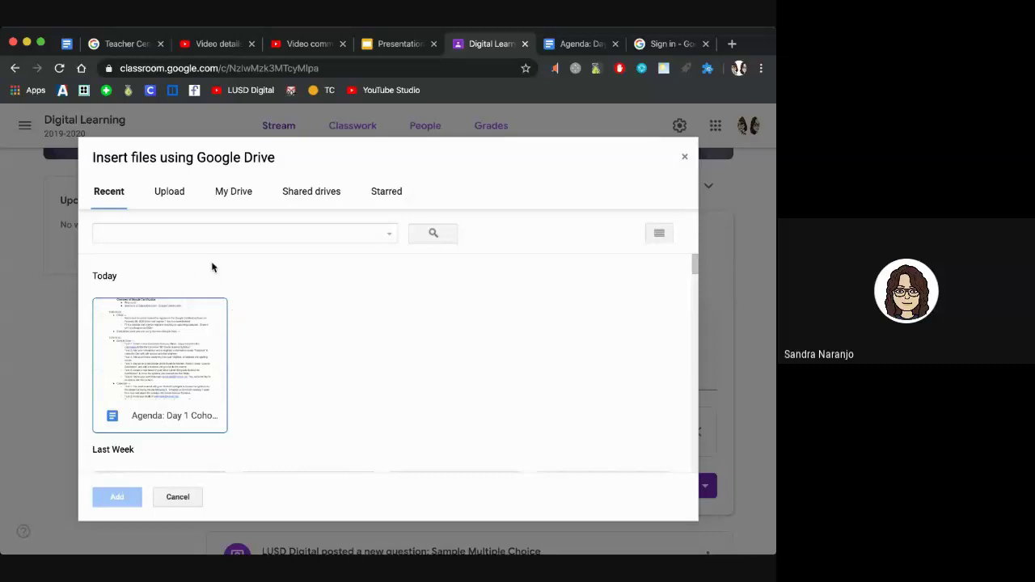
click(231, 194)
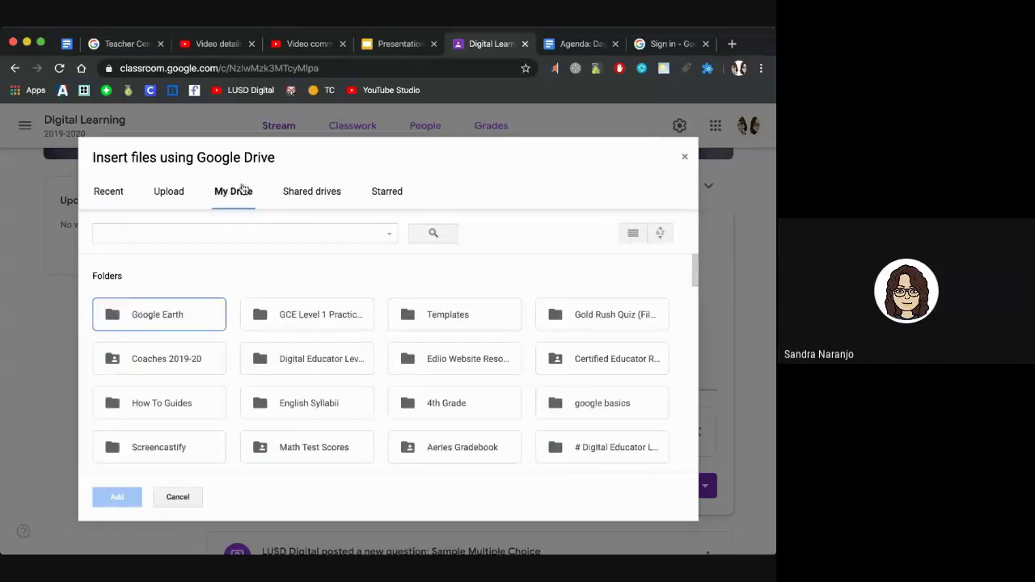
click(421, 322)
double_click(421, 322)
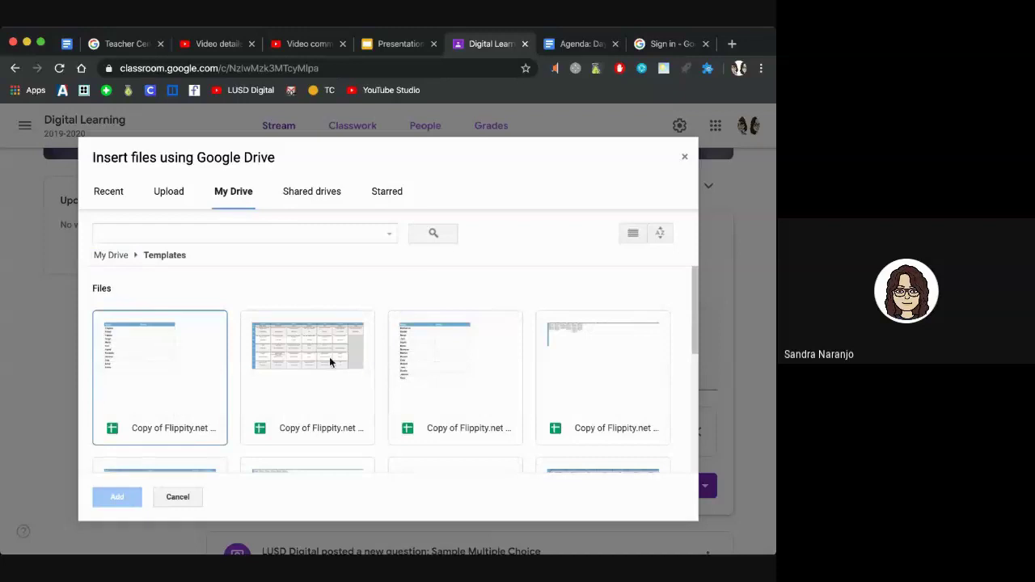
scroll(330, 361, down, 3)
click(173, 349)
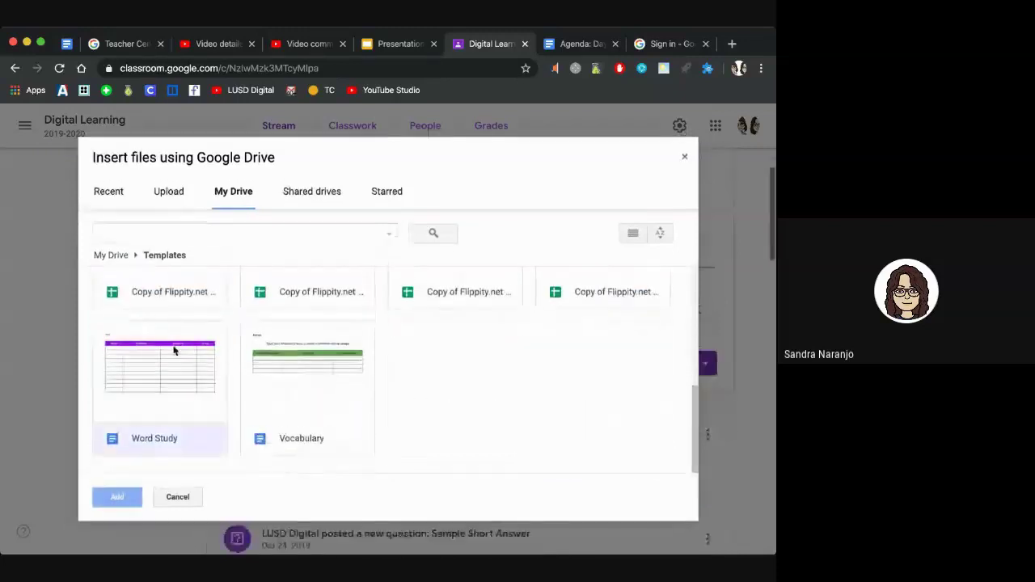
click(114, 499)
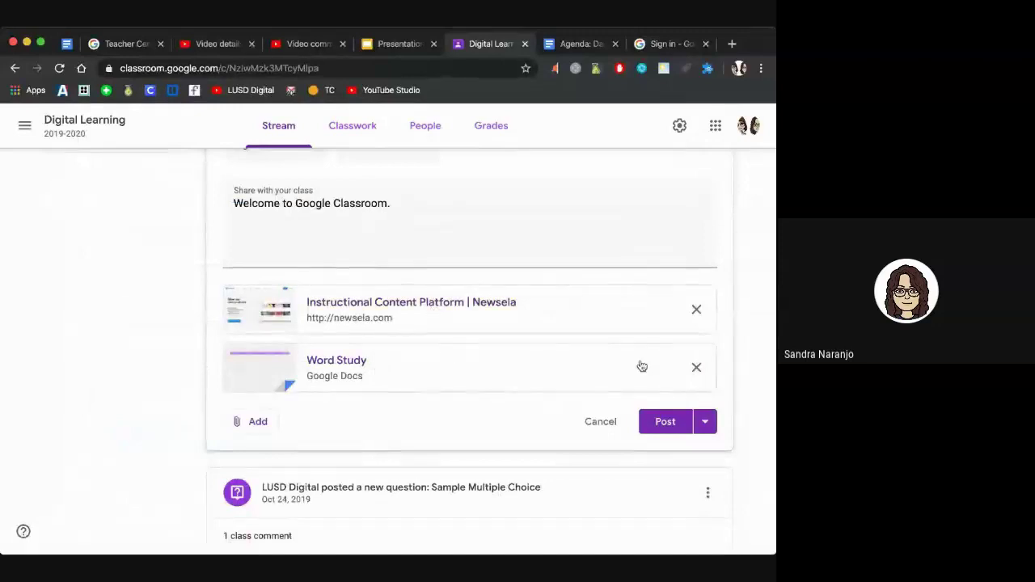
Remove the Word Study and Newsela attachments from the announcement and post it to the class.
click(695, 367)
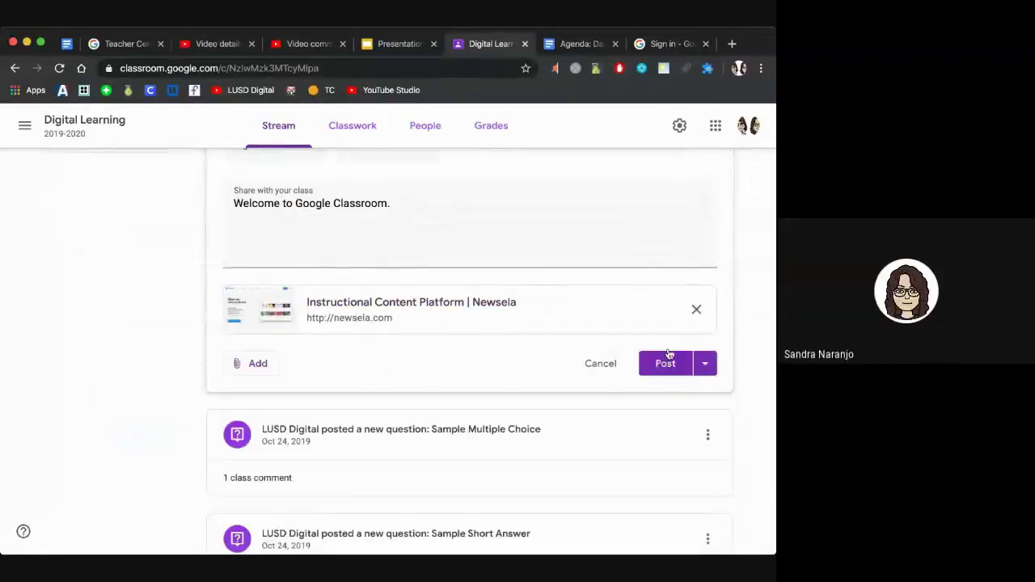
click(696, 308)
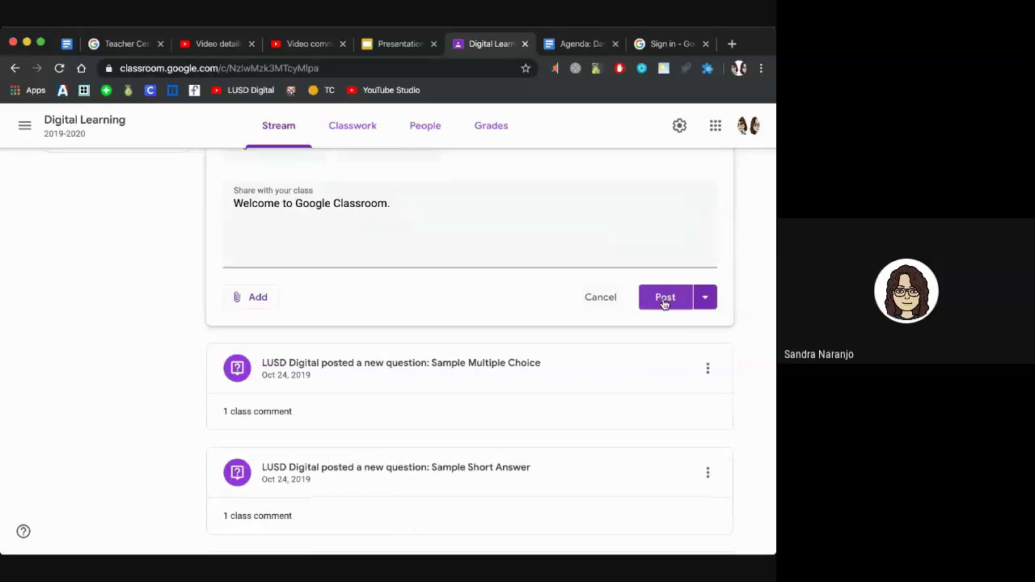
click(664, 301)
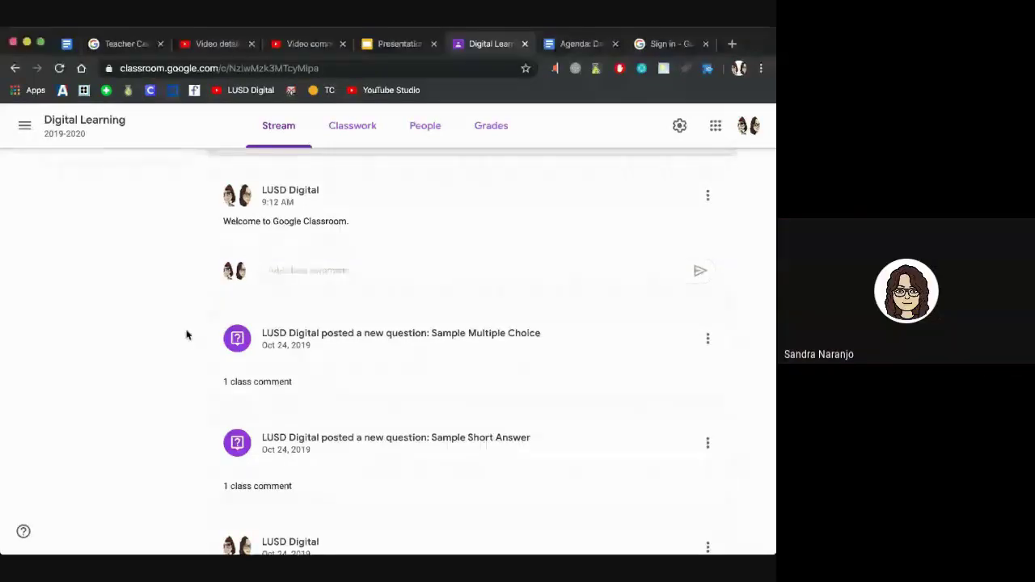
scroll(114, 303, up, 4)
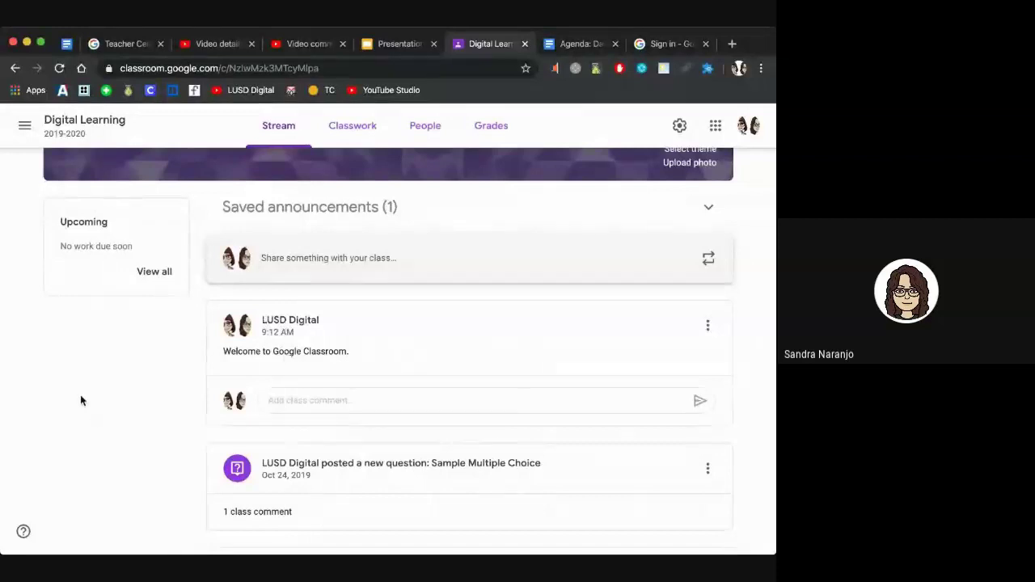
Reuse the Digital Citizenship announcement from the DE Level 2 Cohort 1 10/8/19 & 11/14/19 class, without creating new attachment copies.
scroll(80, 395, up, 1)
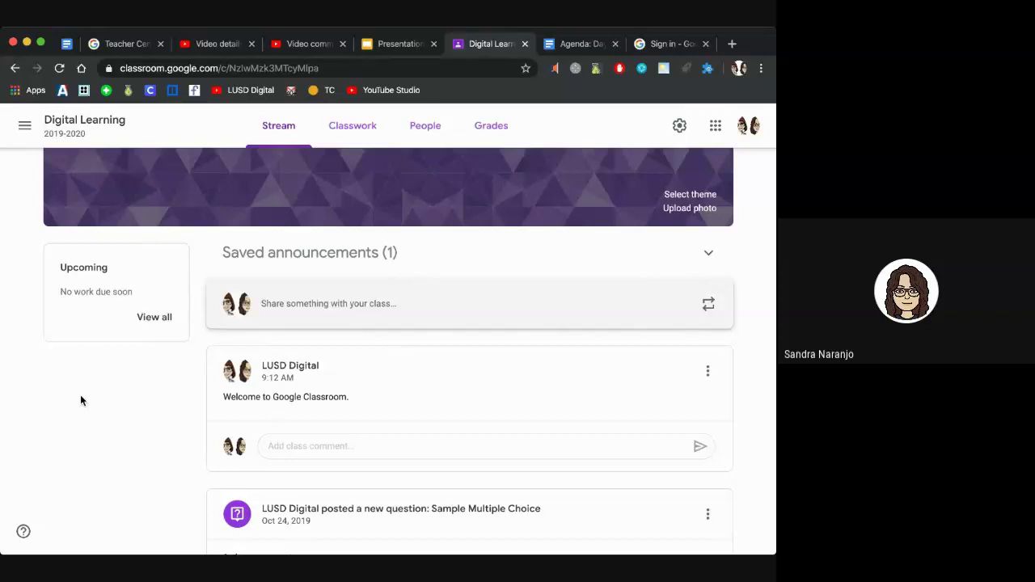
click(708, 306)
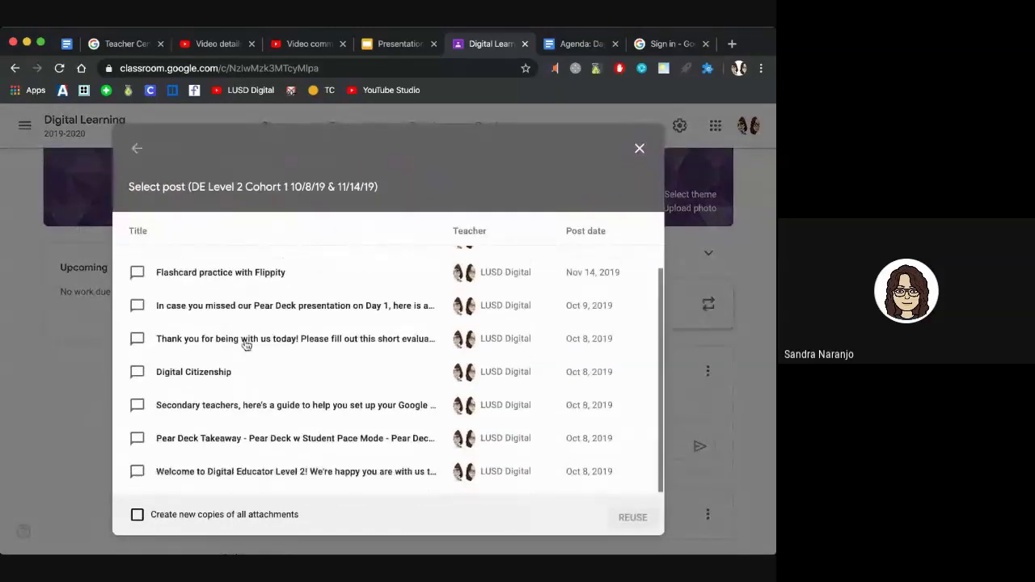
scroll(247, 337, down, 2)
scroll(247, 316, up, 1)
scroll(248, 316, up, 1)
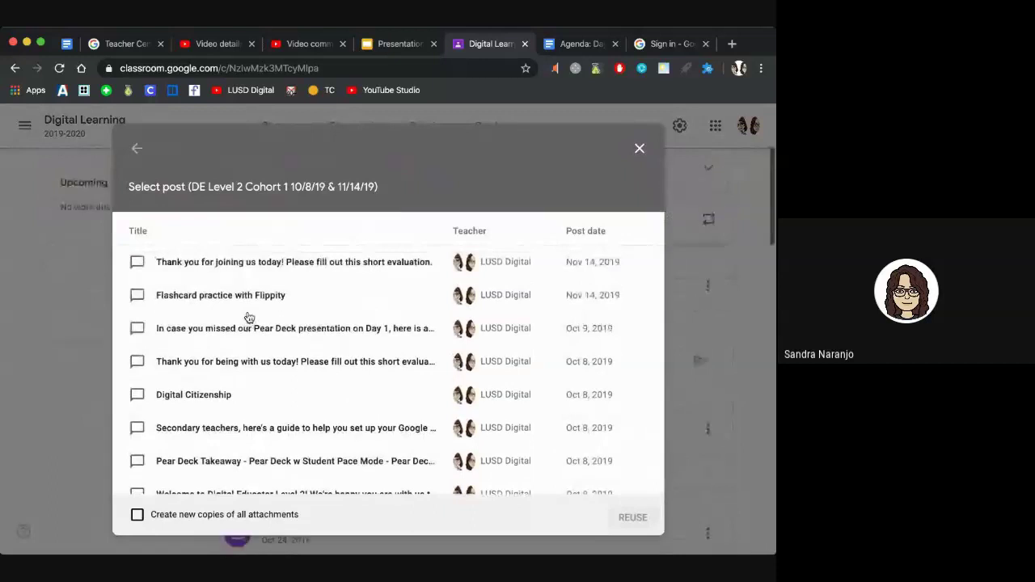
click(138, 397)
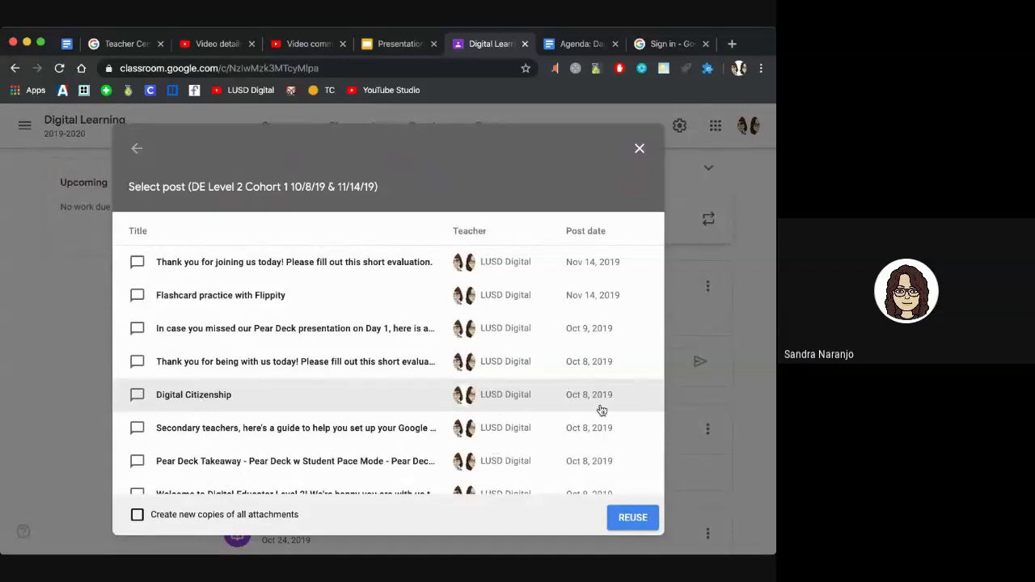
click(625, 522)
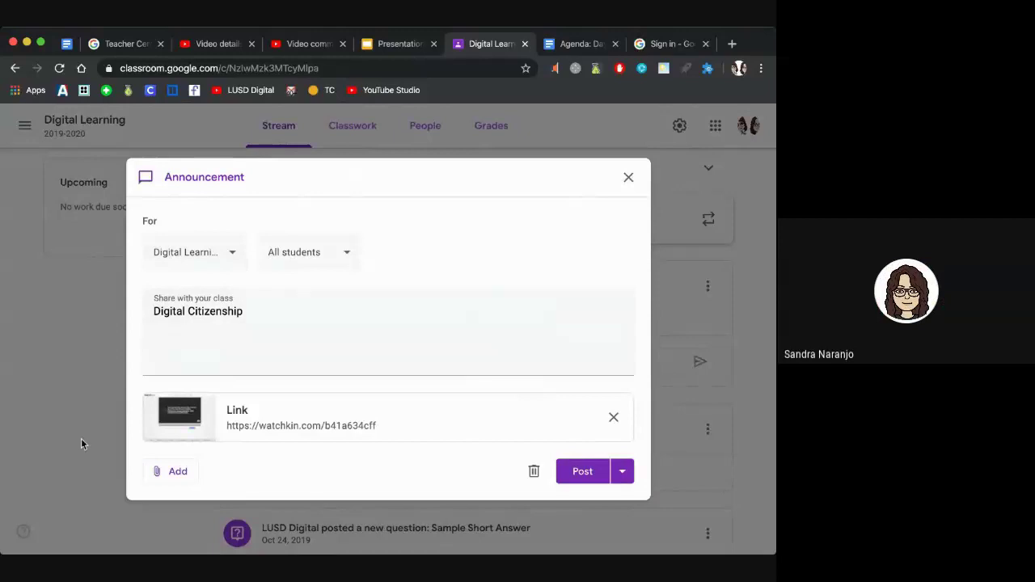
Review the class and student recipient options of the reused Digital Citizenship announcement and close it without posting.
click(233, 256)
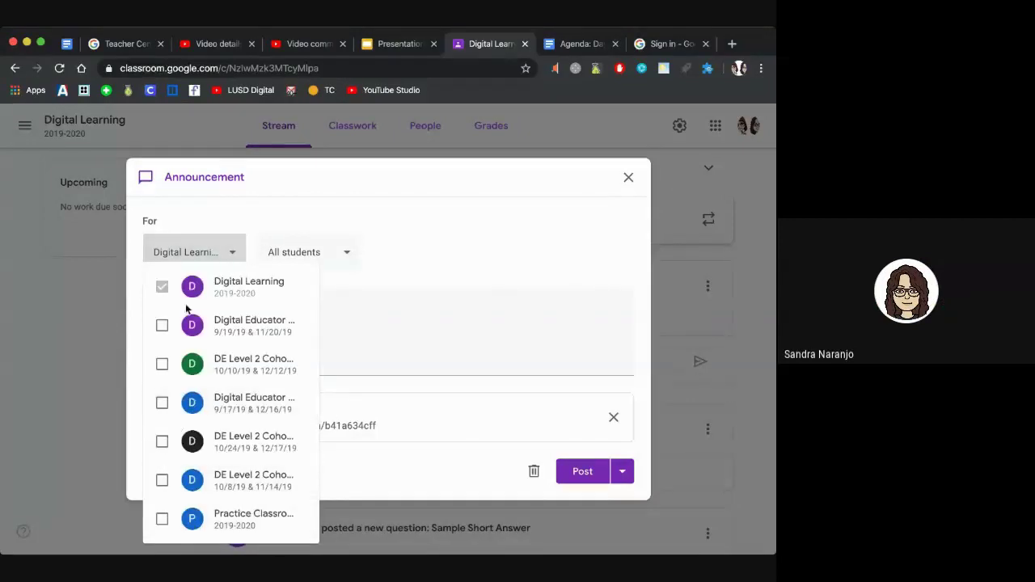
click(390, 291)
click(328, 271)
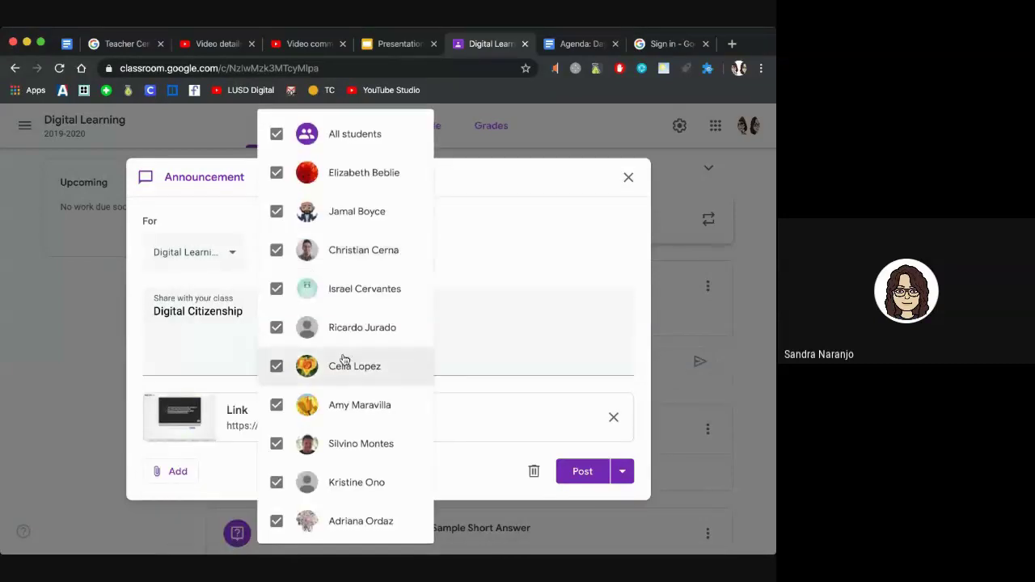
click(534, 328)
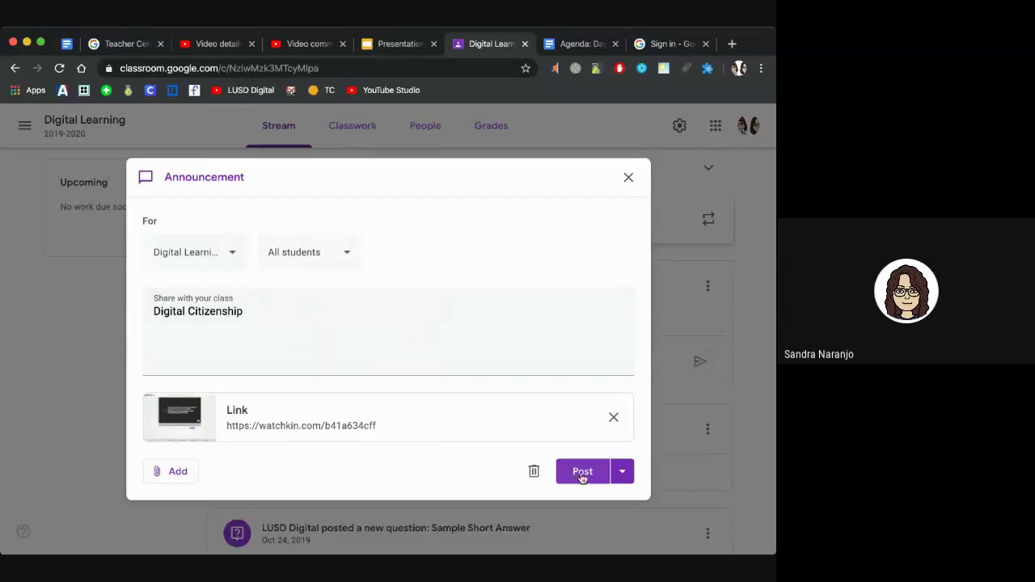
click(628, 178)
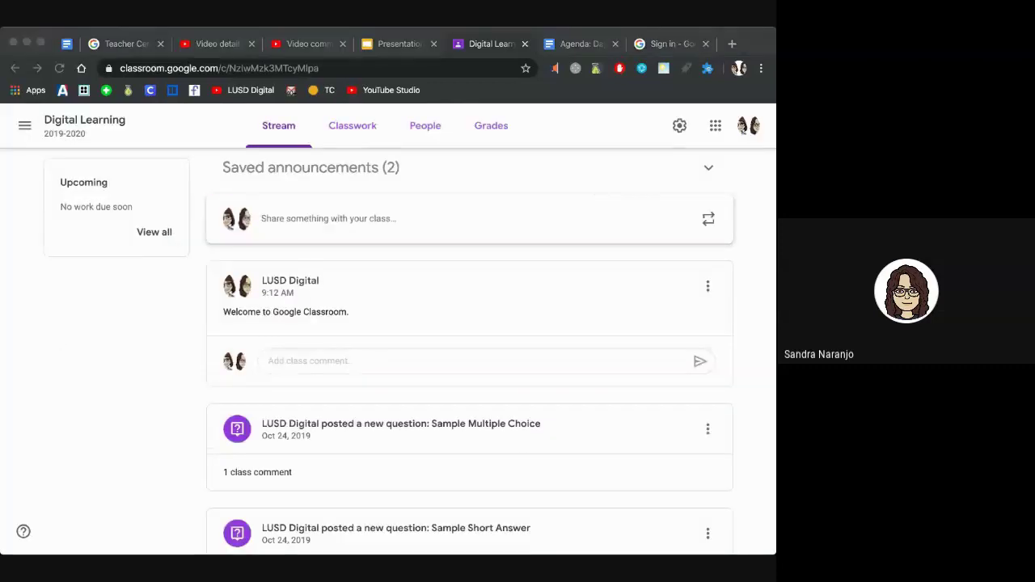
Select the Pear Deck Takeaway post for reuse, toggle creating new copies of all attachments on and off, and dismiss the post selection.
click(766, 420)
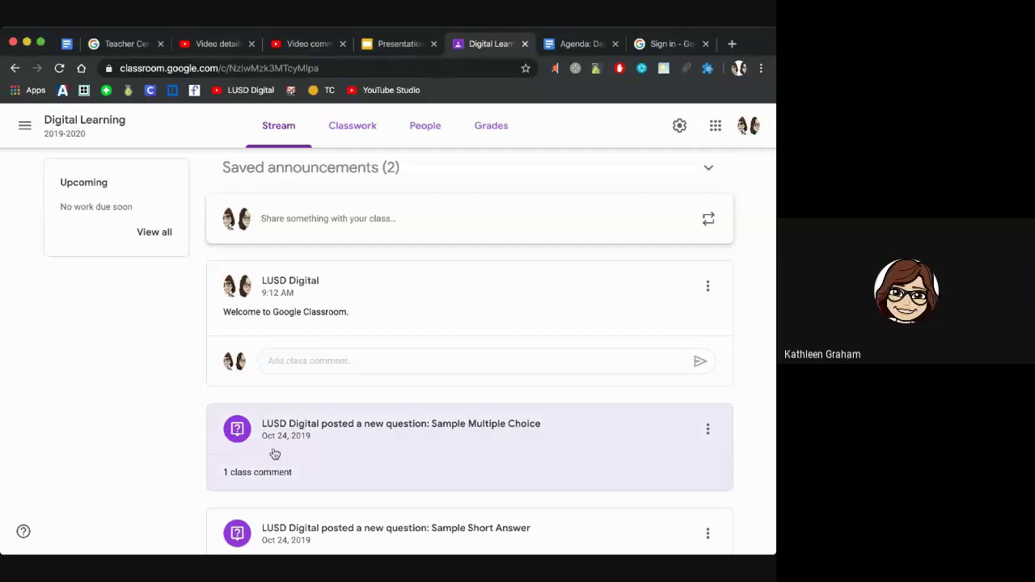
scroll(201, 374, up, 2)
scroll(201, 374, up, 1)
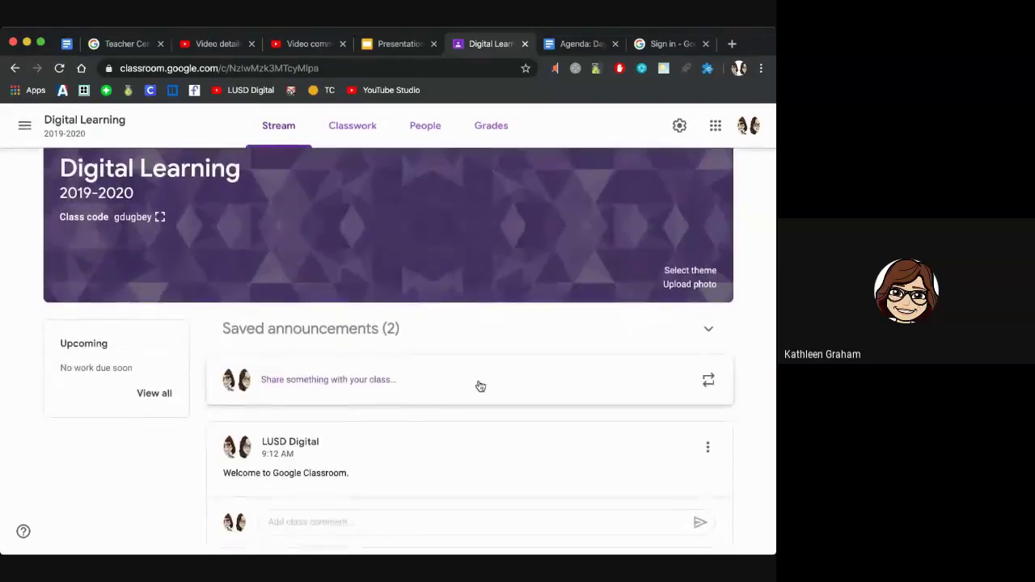
click(713, 387)
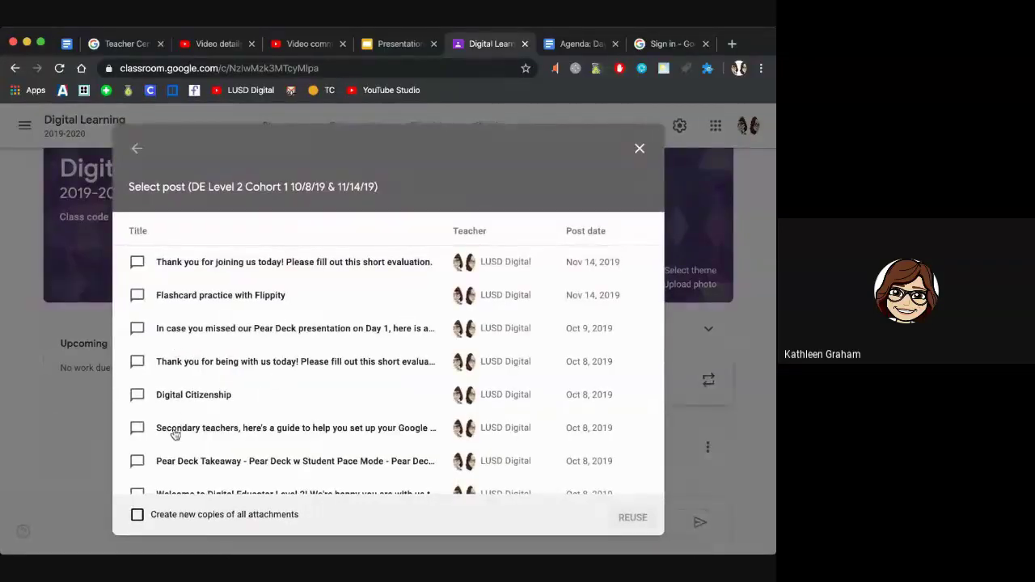
click(166, 461)
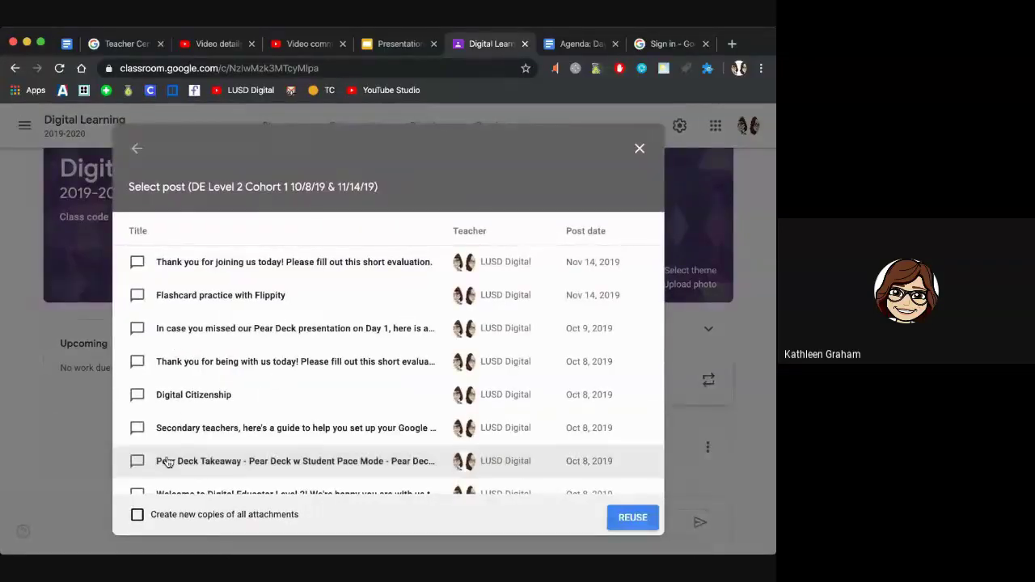
click(138, 516)
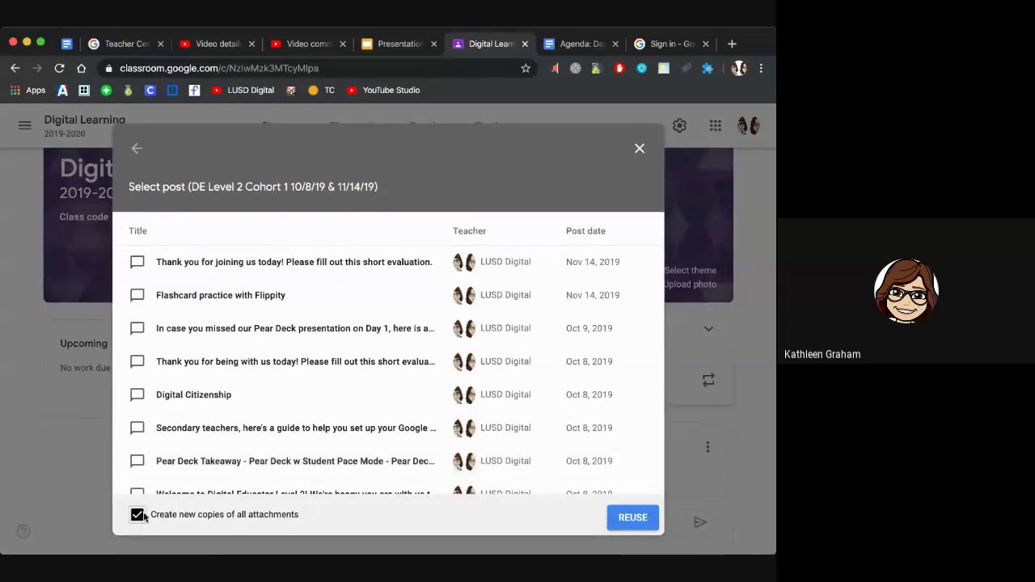
click(139, 515)
click(692, 452)
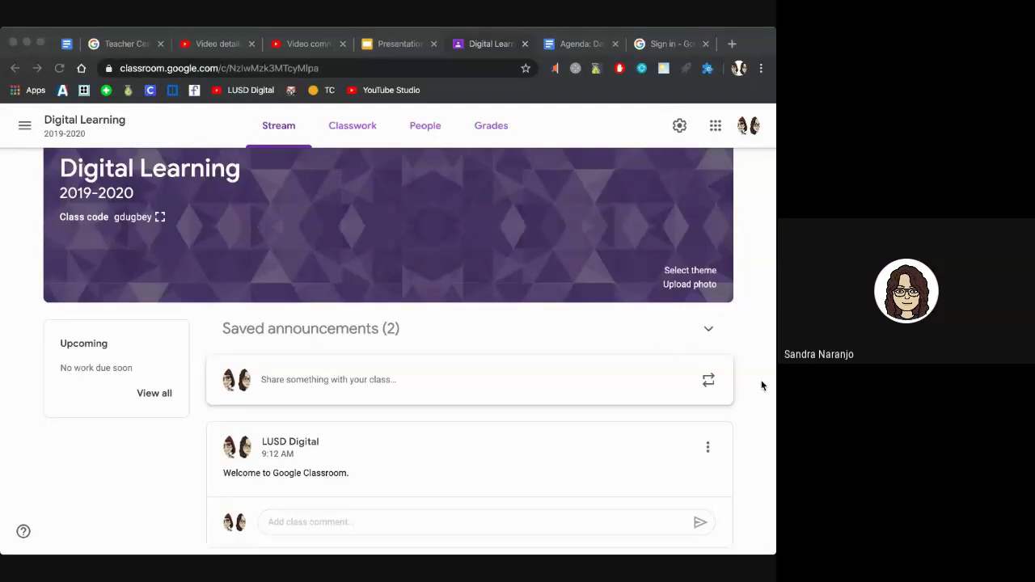
Look through the Digital Learning class's Classwork page, examining its posts and how they are grouped under topics.
click(352, 127)
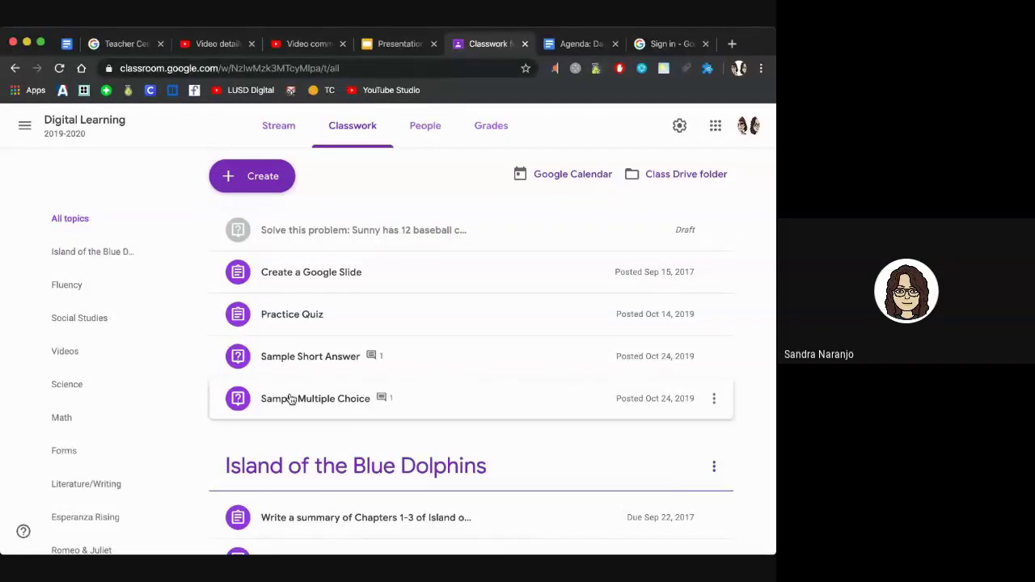
scroll(289, 398, down, 1)
scroll(289, 398, down, 2)
scroll(275, 335, up, 2)
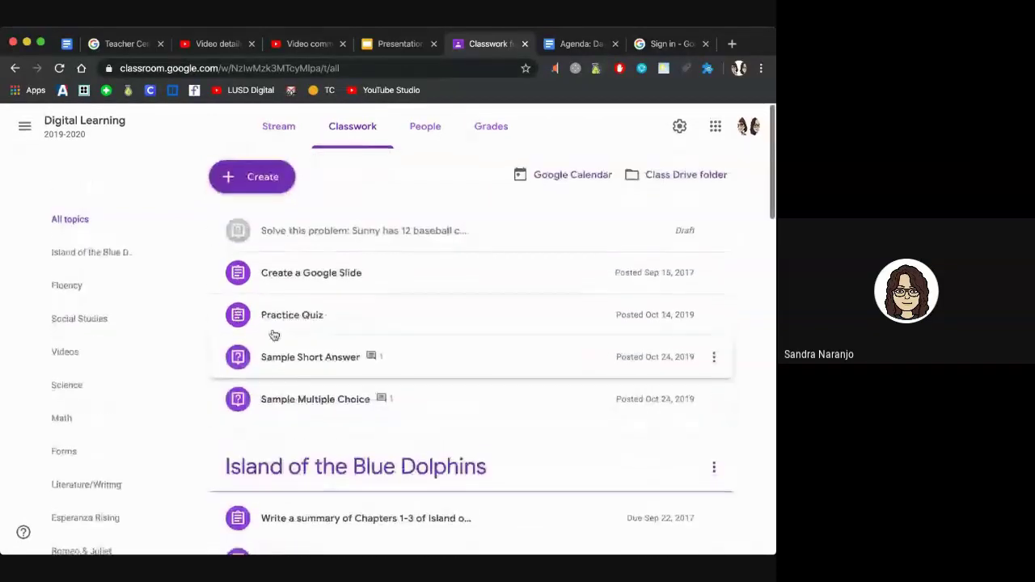
scroll(289, 416, down, 3)
scroll(289, 415, down, 10)
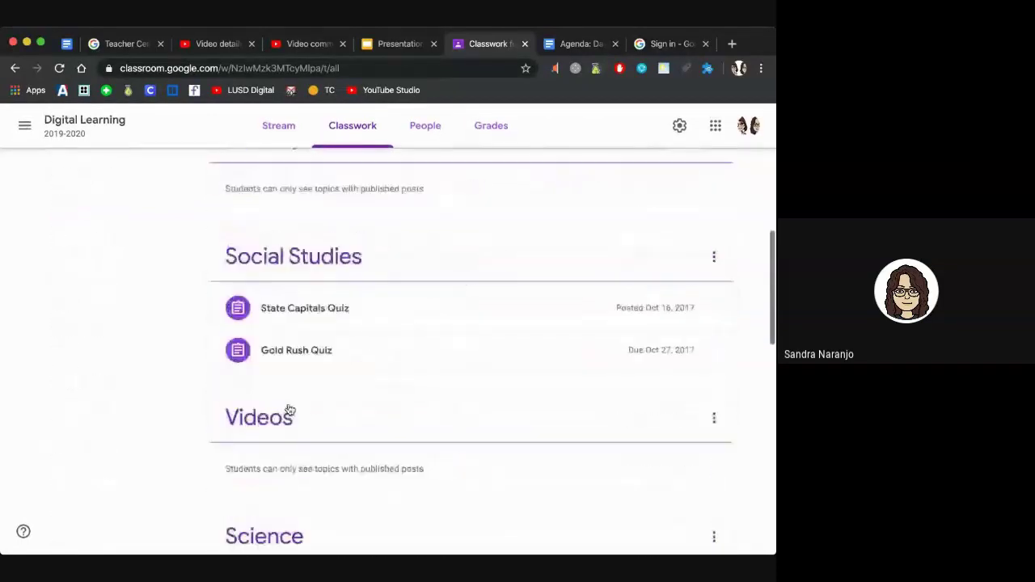
scroll(291, 395, down, 10)
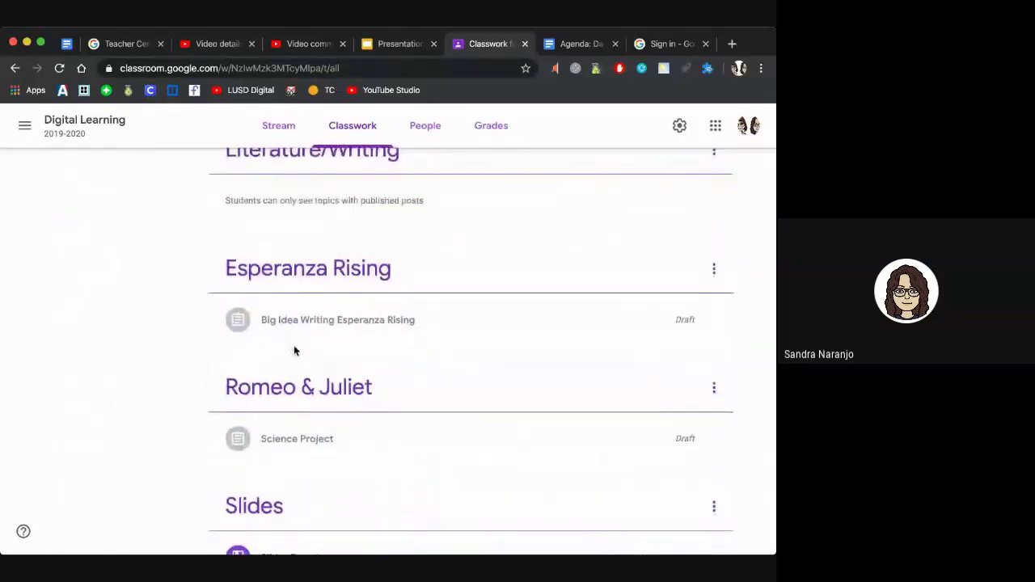
scroll(294, 350, up, 3)
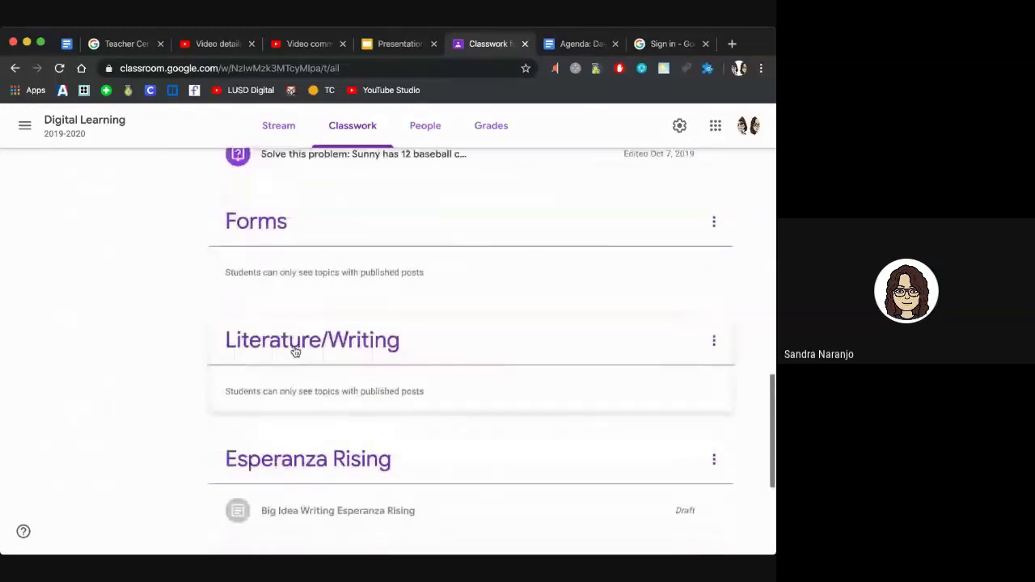
scroll(294, 348, up, 10)
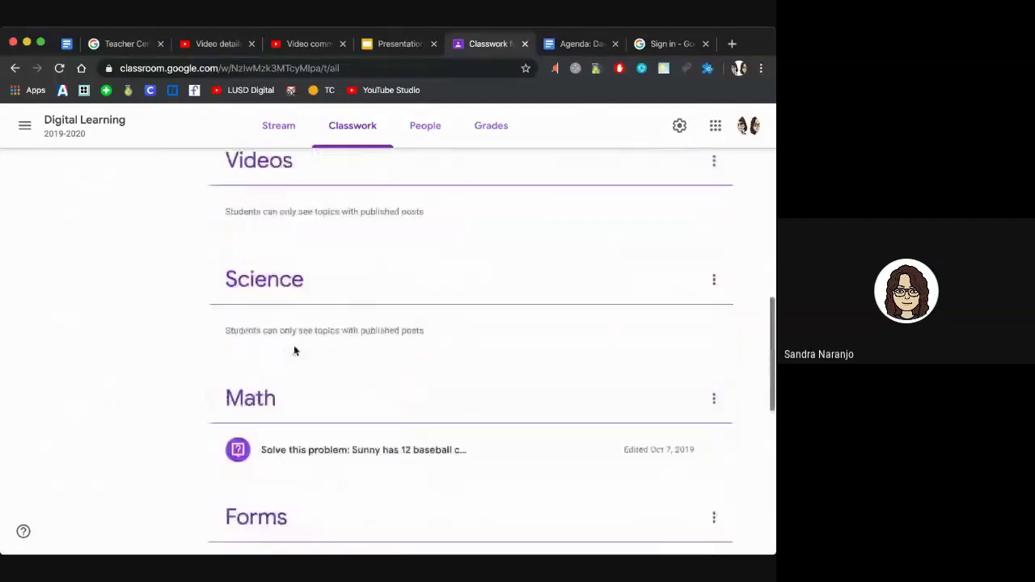
scroll(294, 350, up, 5)
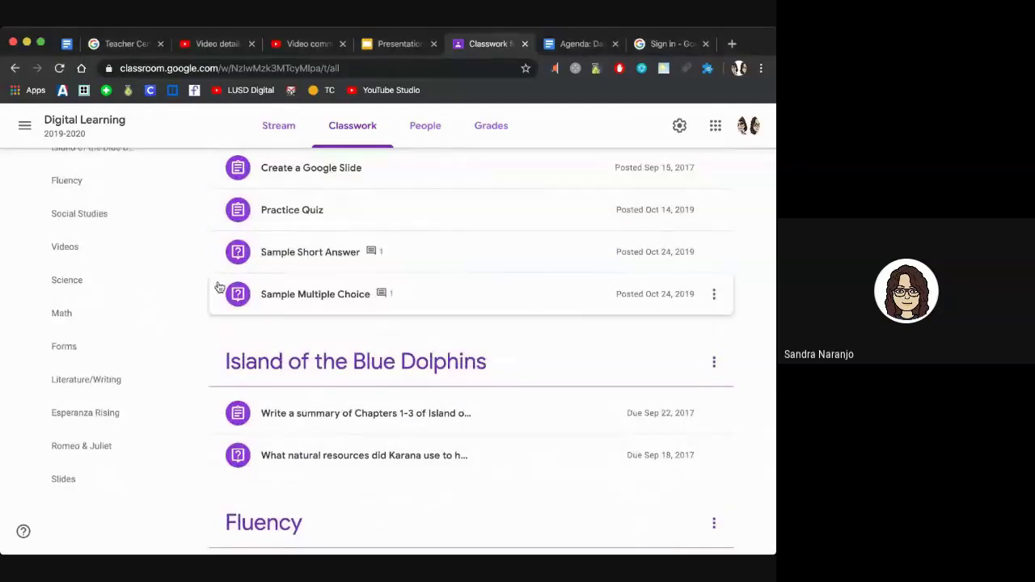
scroll(219, 288, up, 2)
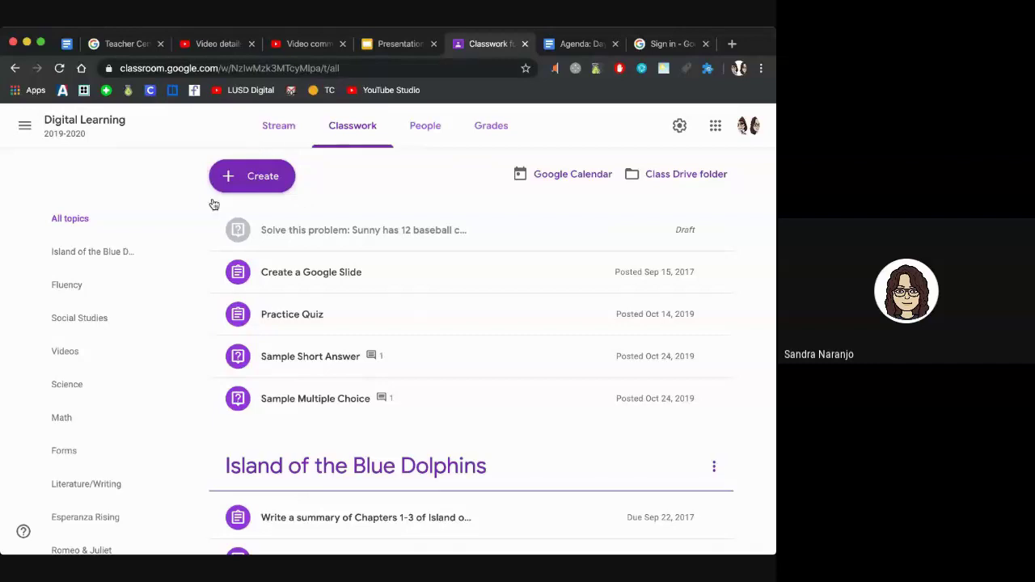
Start a new classwork question using the Short answer type.
click(251, 180)
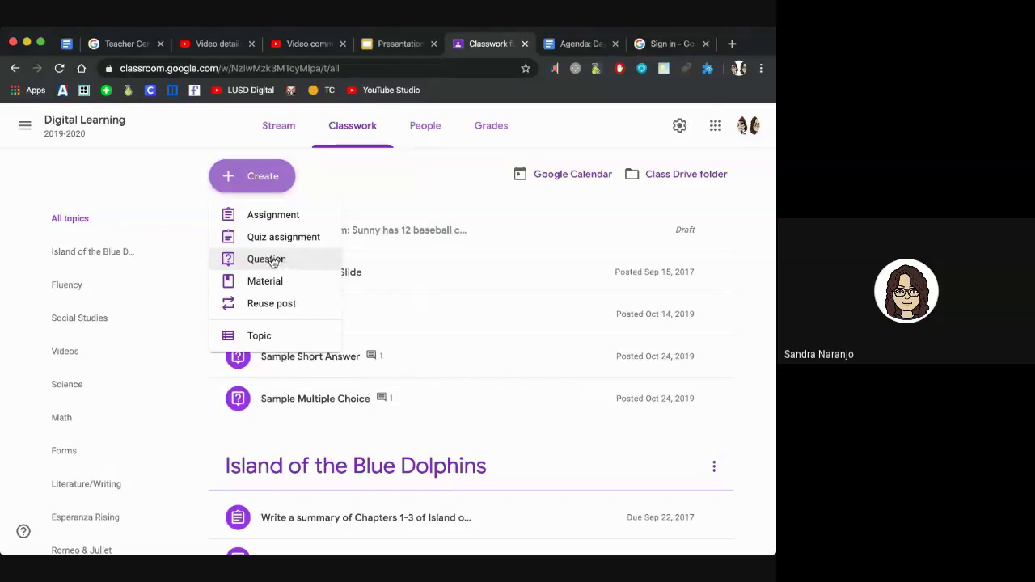
click(274, 260)
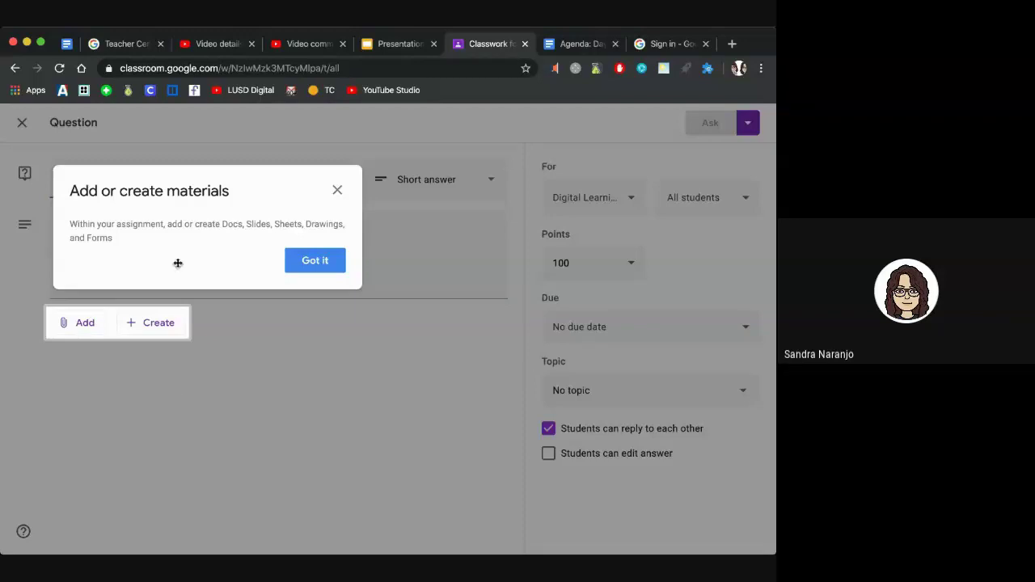
click(326, 260)
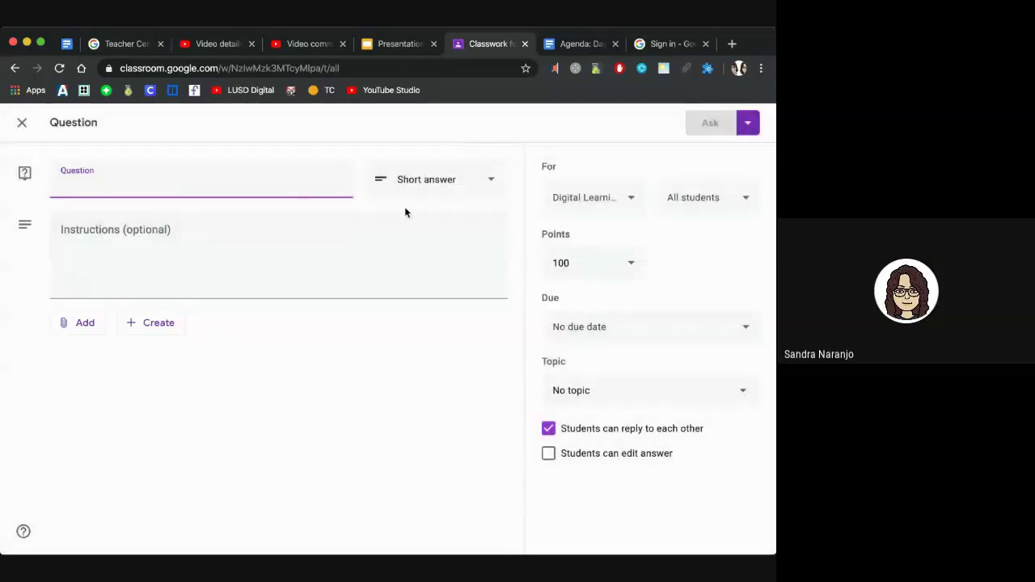
click(493, 181)
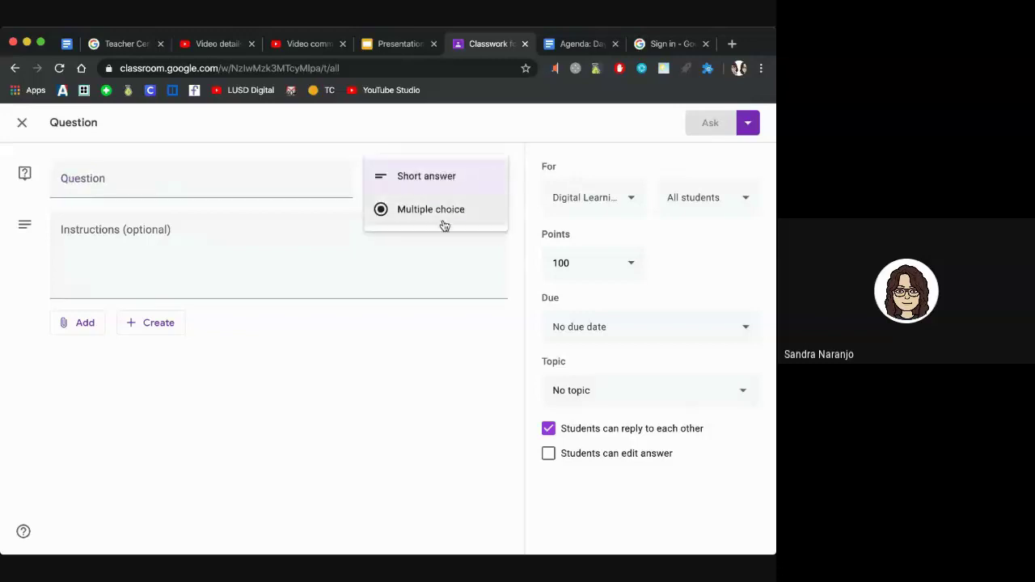
click(443, 176)
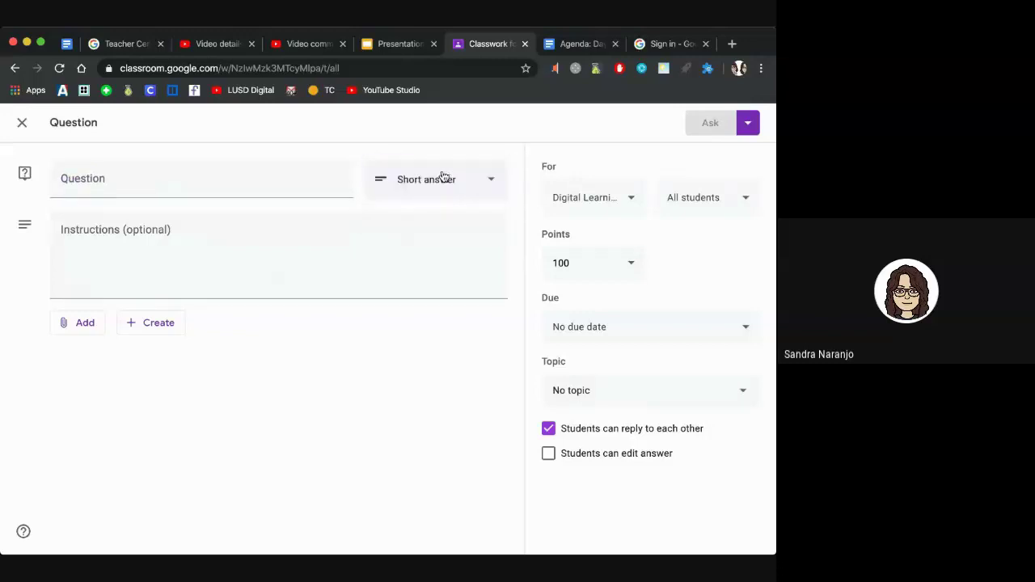
Enter "How are you feeling today?" as the question text.
click(228, 185)
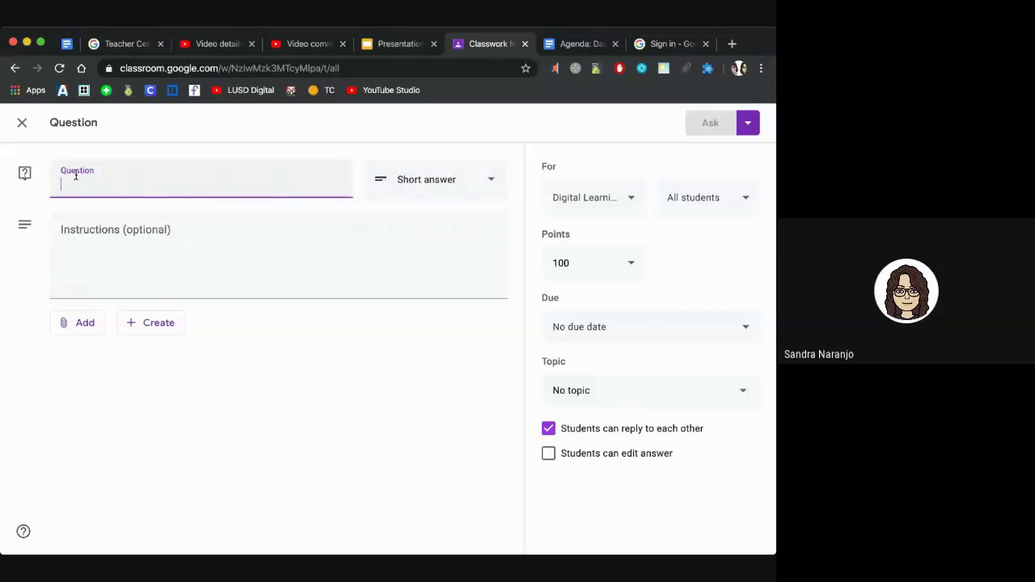
text(How are you )
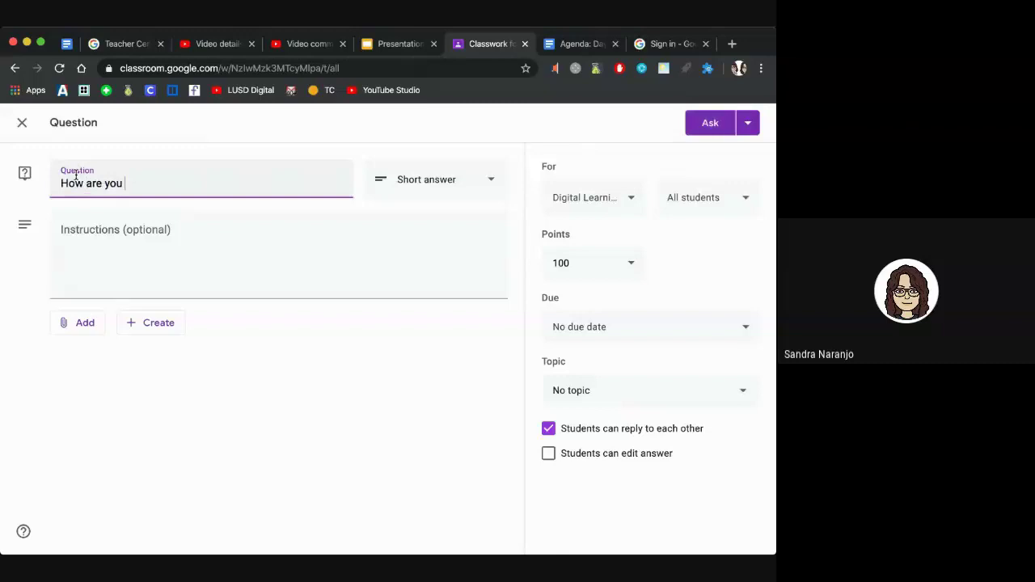
text(feeling today?)
Enter the instructions "Please type your answer in a complete sentence." followed on a new line by "Sentence Frame: I feel _____ because _____.".
click(97, 226)
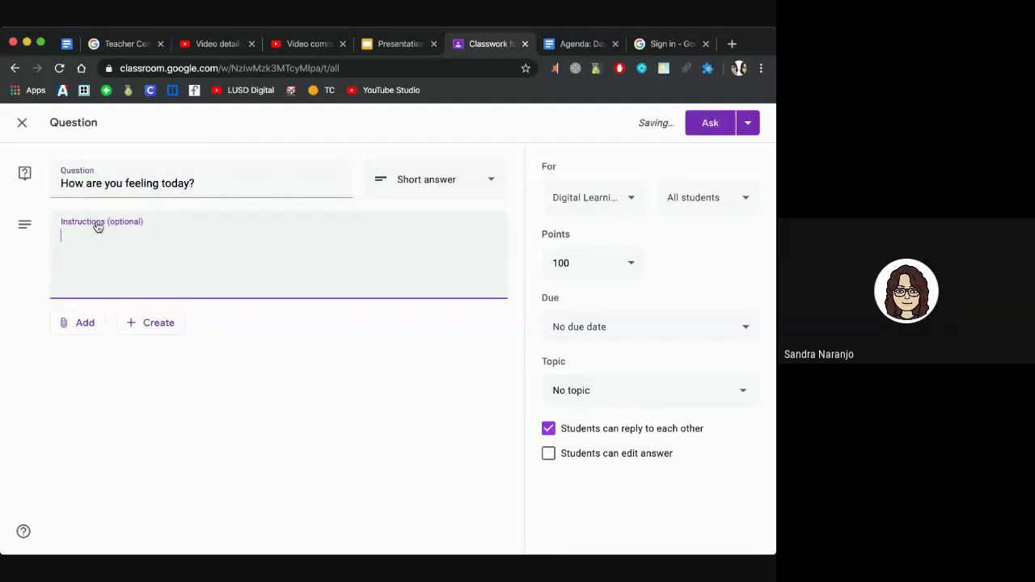
text(Please type your ans)
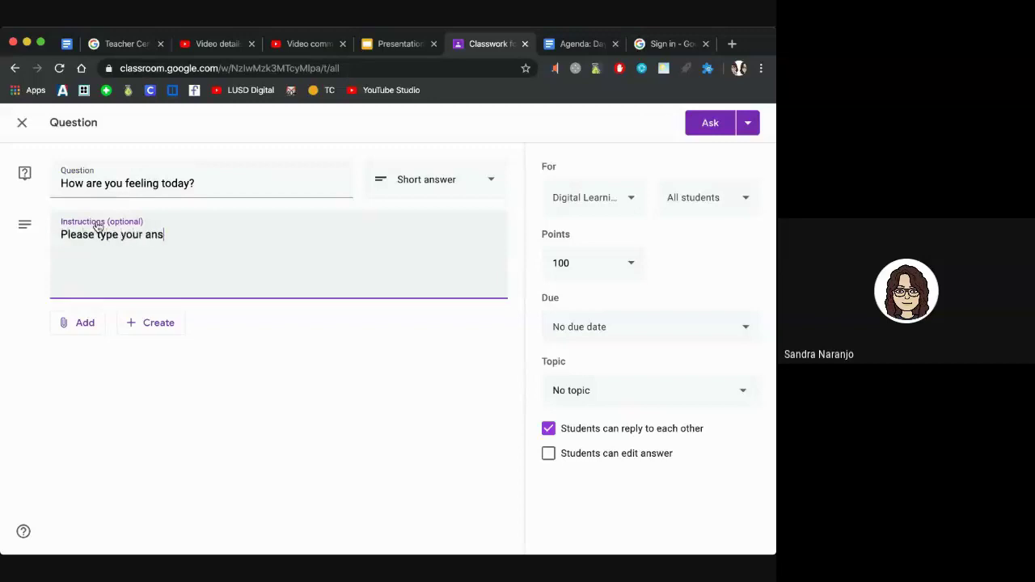
text(wer in a com)
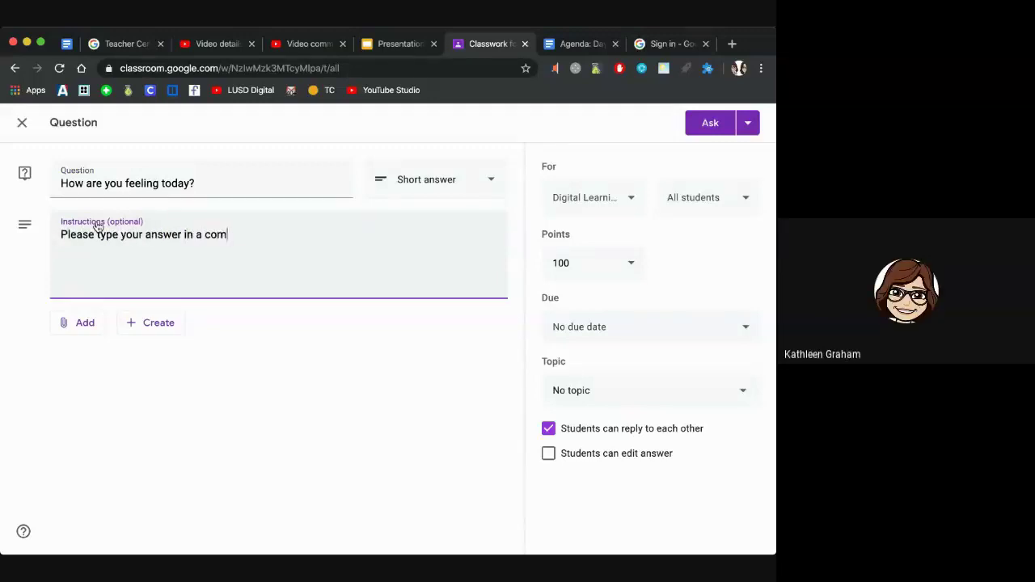
text(plete sentence.)
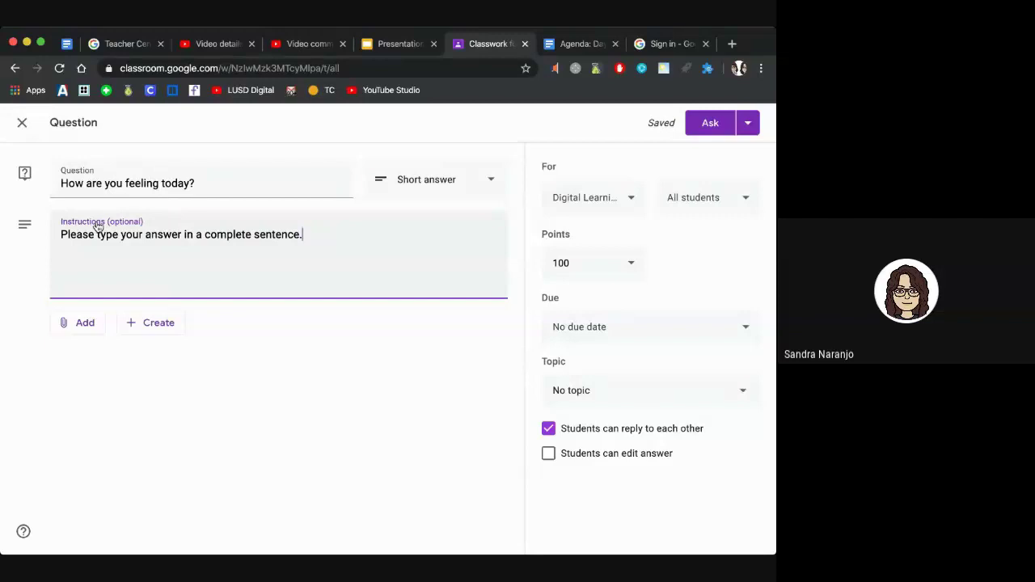
key(Return)
text(Sentence Frame: I feel _____ bc)
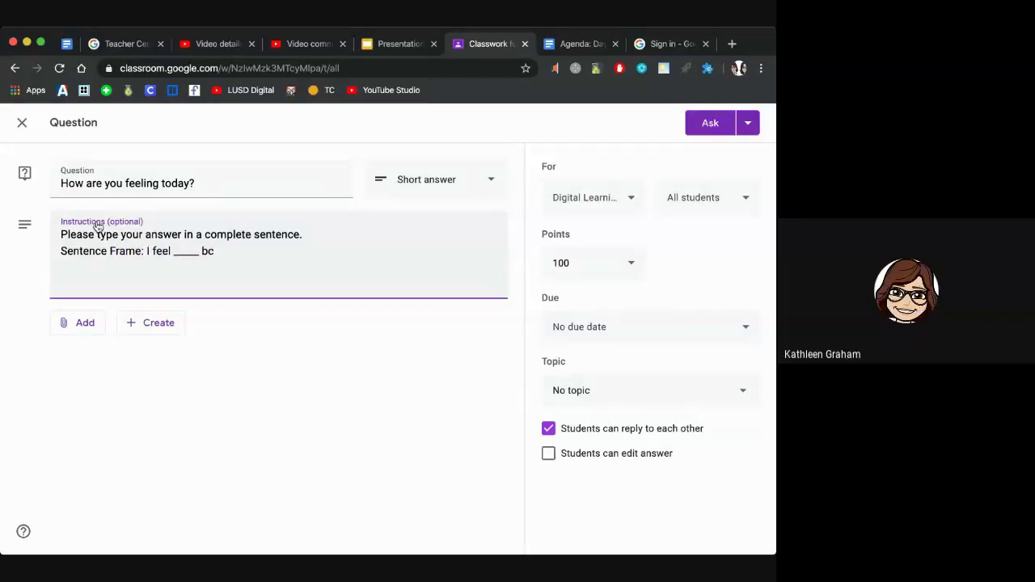
key(BackSpace)
text(ecause _____.)
Examine which attachment sources can be added to the question and which Google file types can be created for it.
click(79, 326)
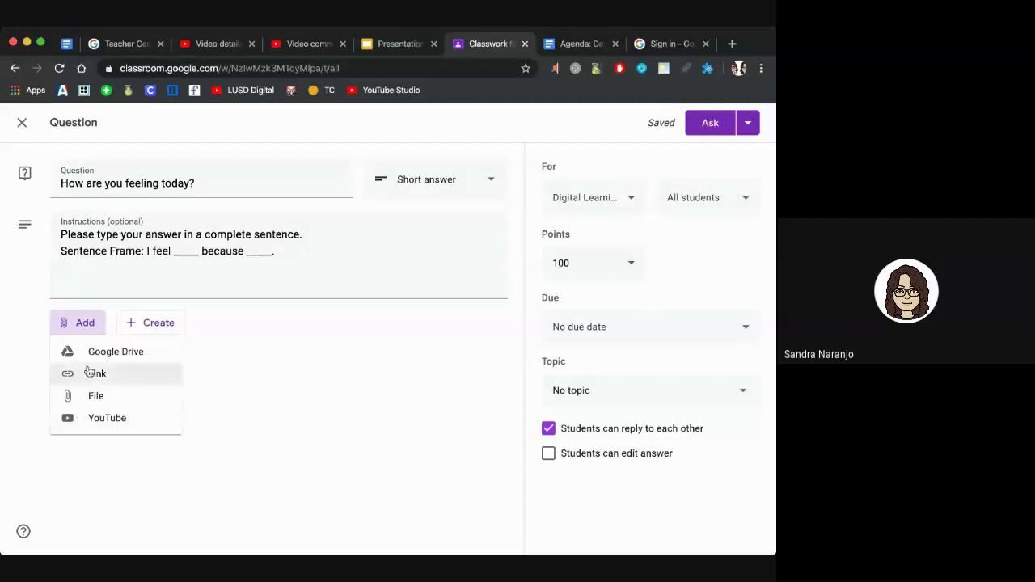
click(245, 303)
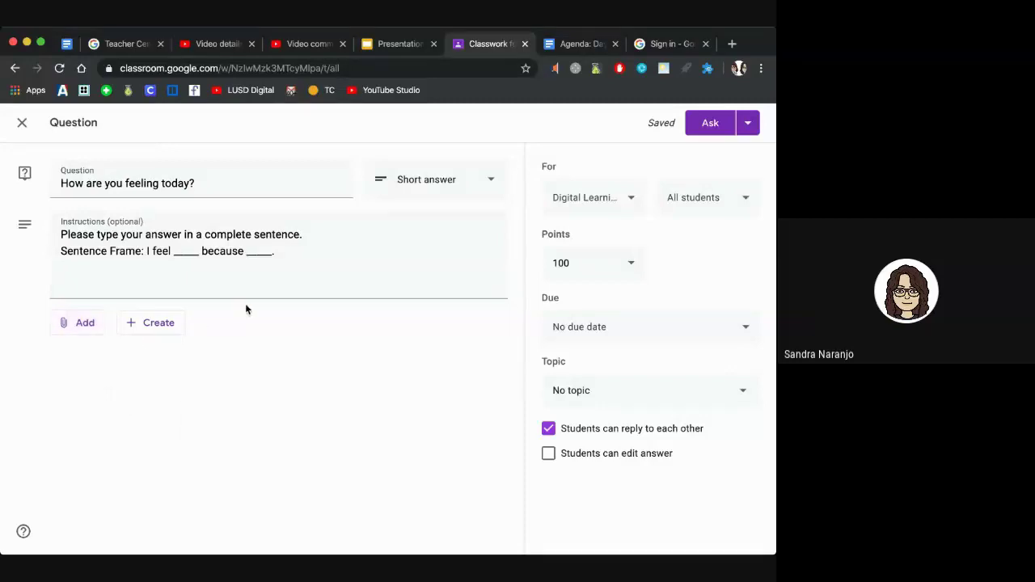
click(160, 337)
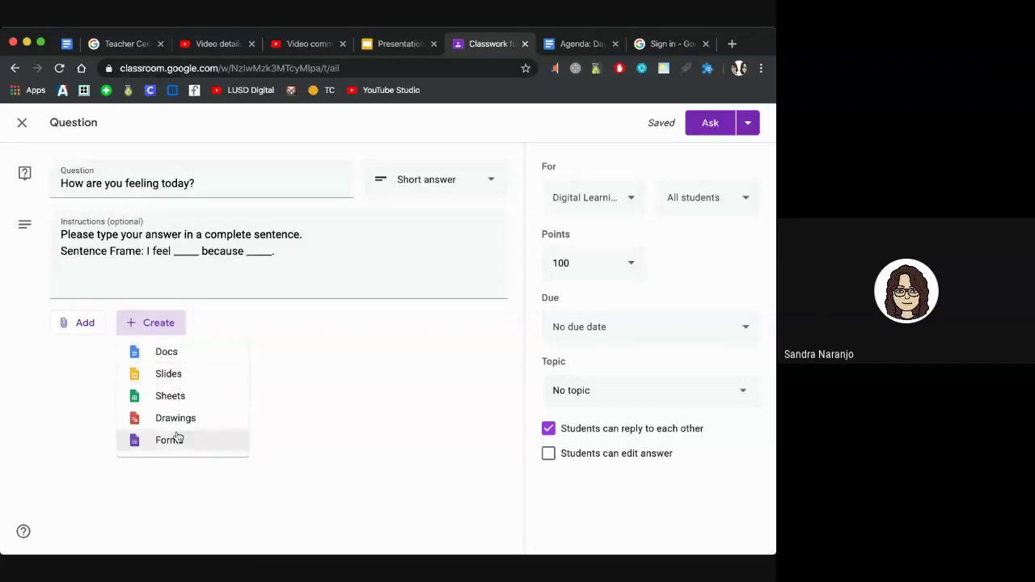
click(330, 350)
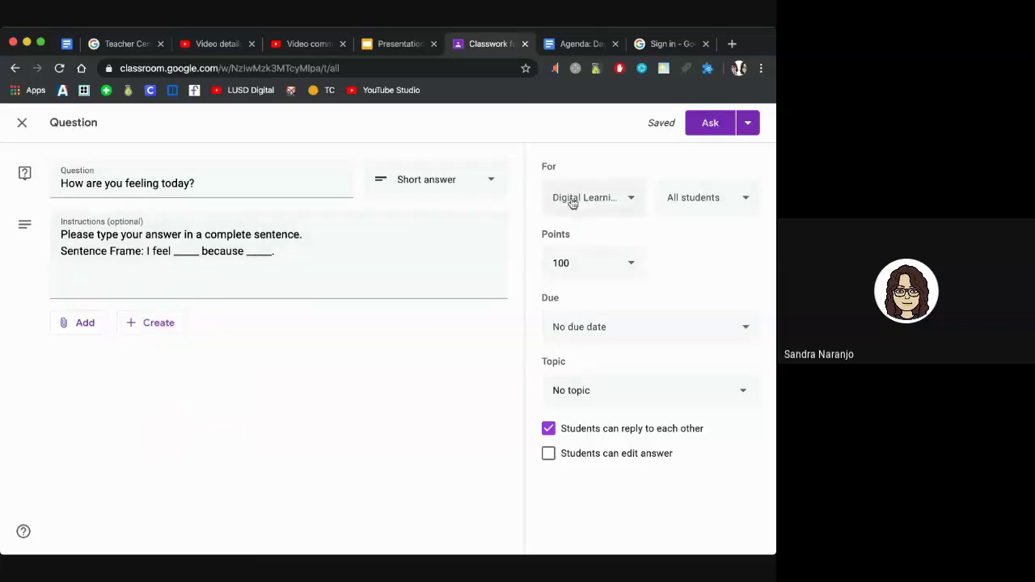
Review which classes and which individual students the question can be assigned to, leaving the selections as they are.
click(630, 202)
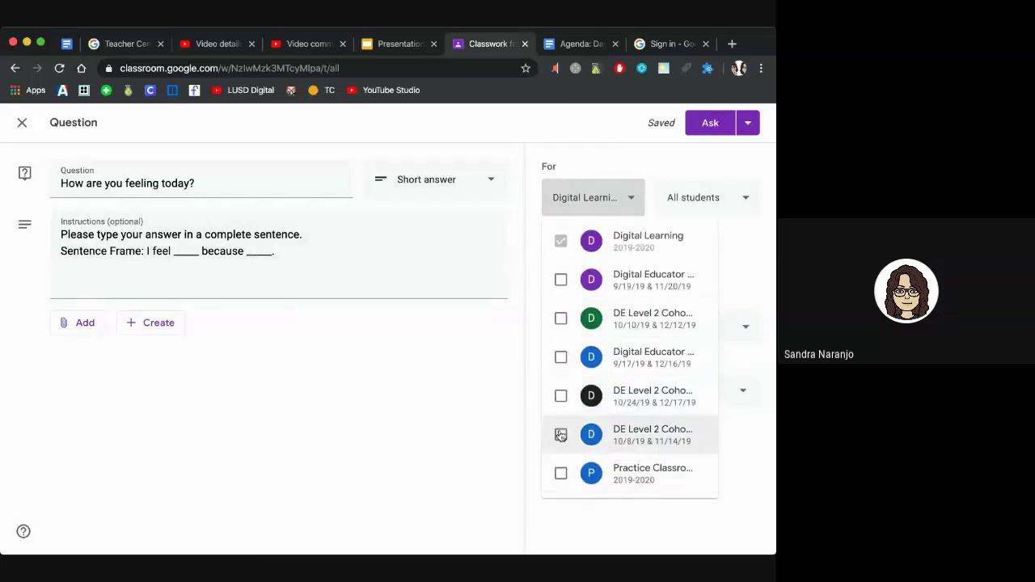
click(749, 276)
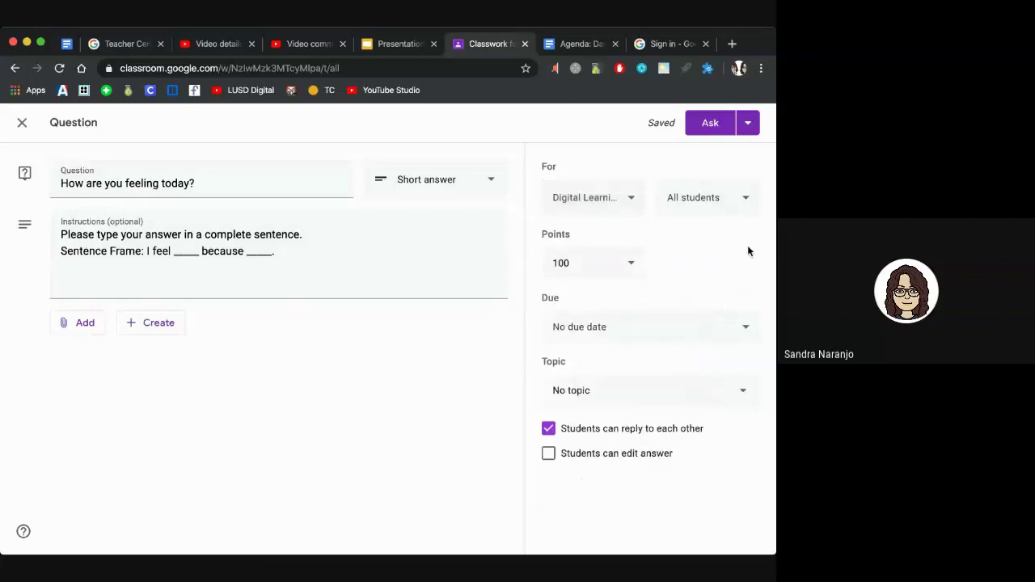
click(745, 204)
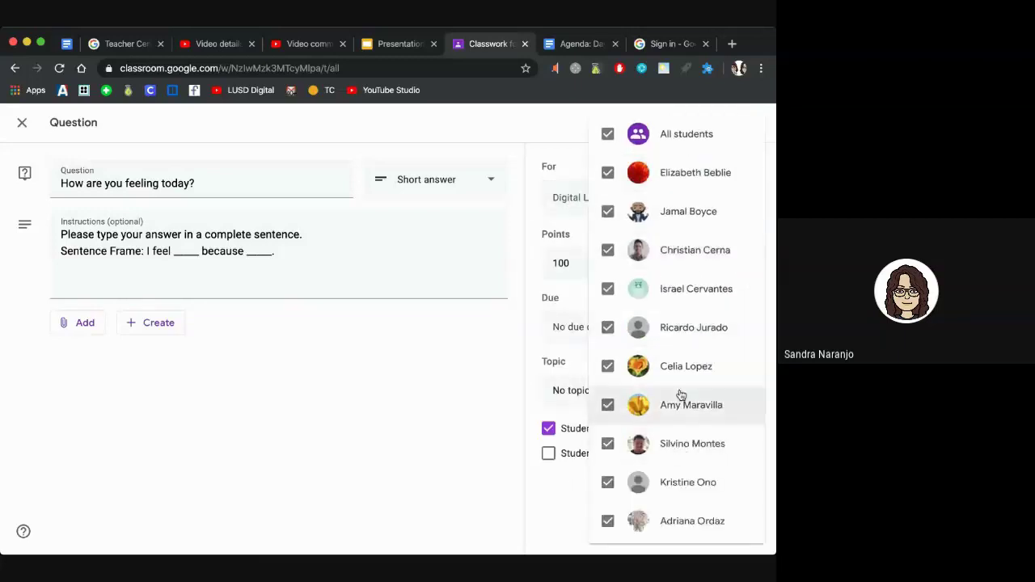
click(494, 331)
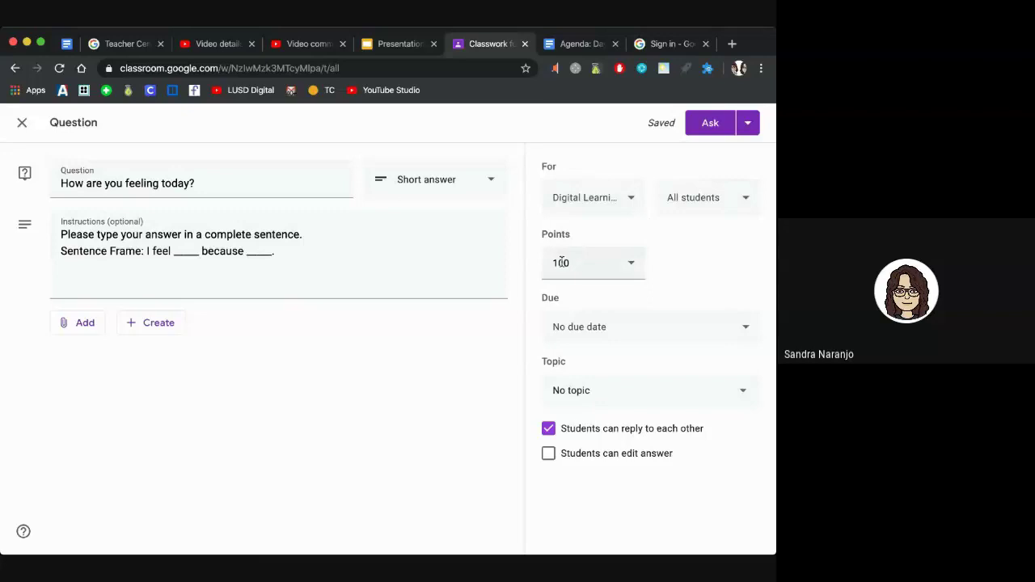
Make the question ungraded and set its due date to Mar 18, 2020.
click(631, 267)
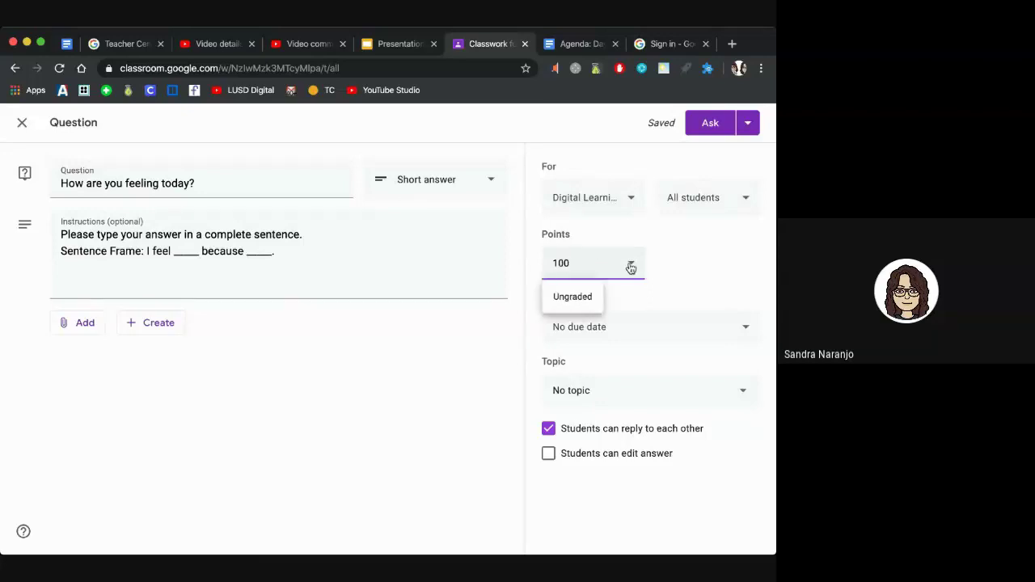
click(571, 296)
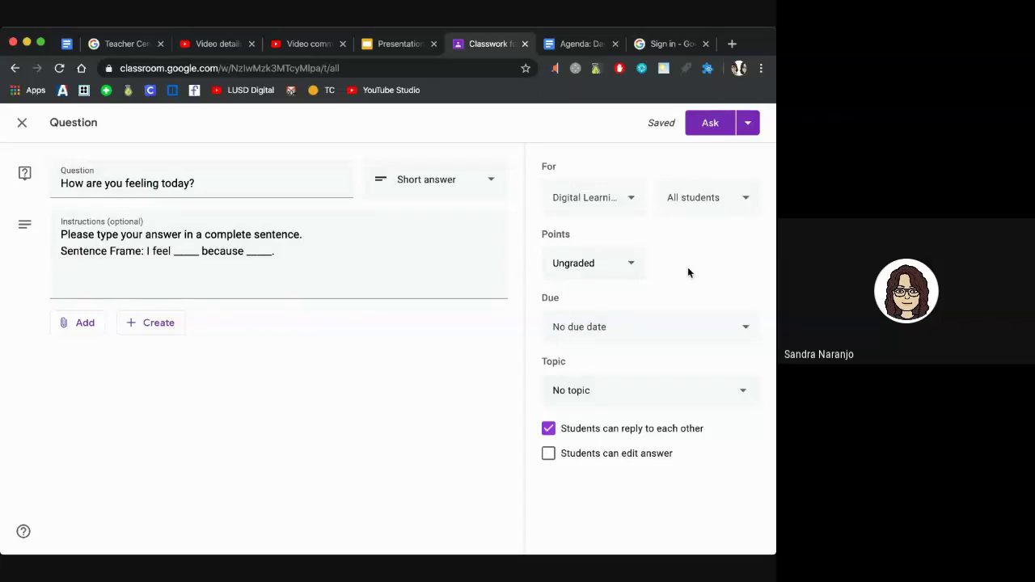
click(583, 332)
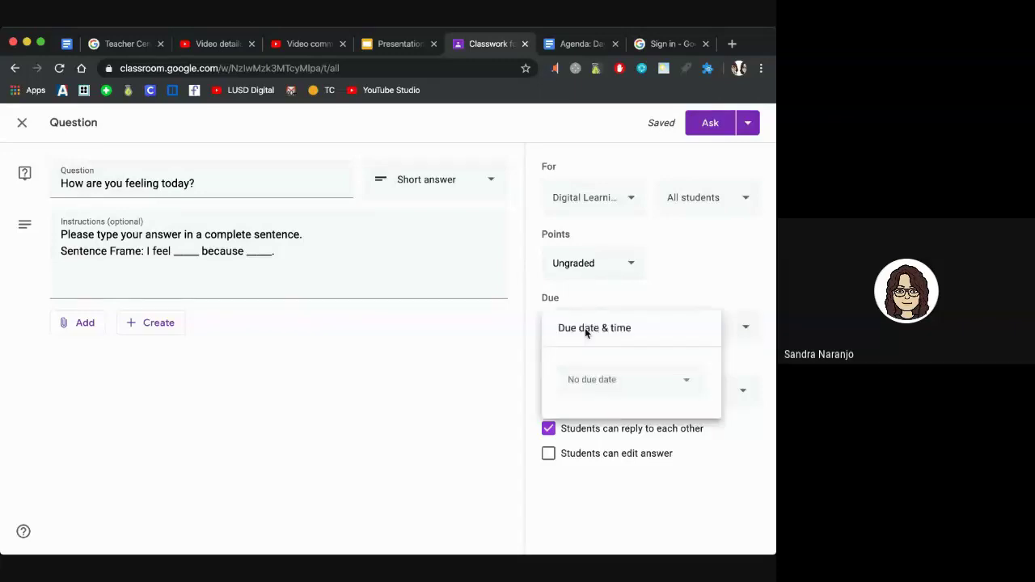
click(593, 380)
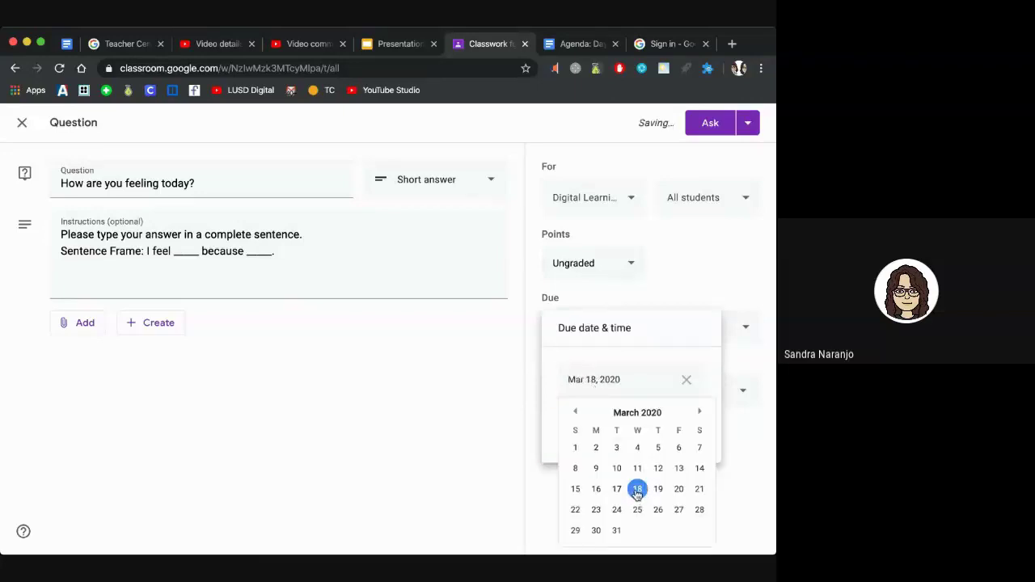
click(637, 490)
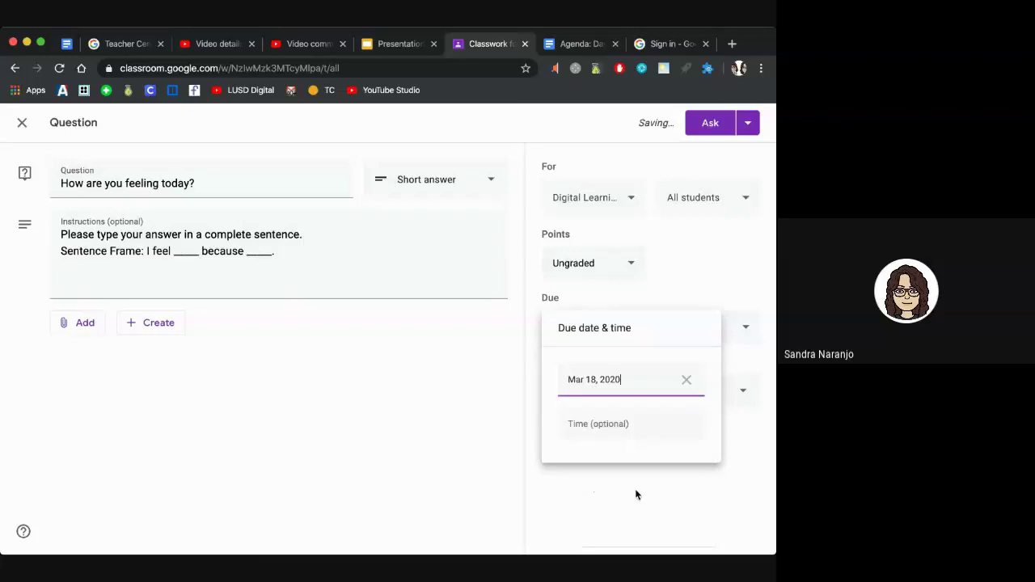
click(710, 275)
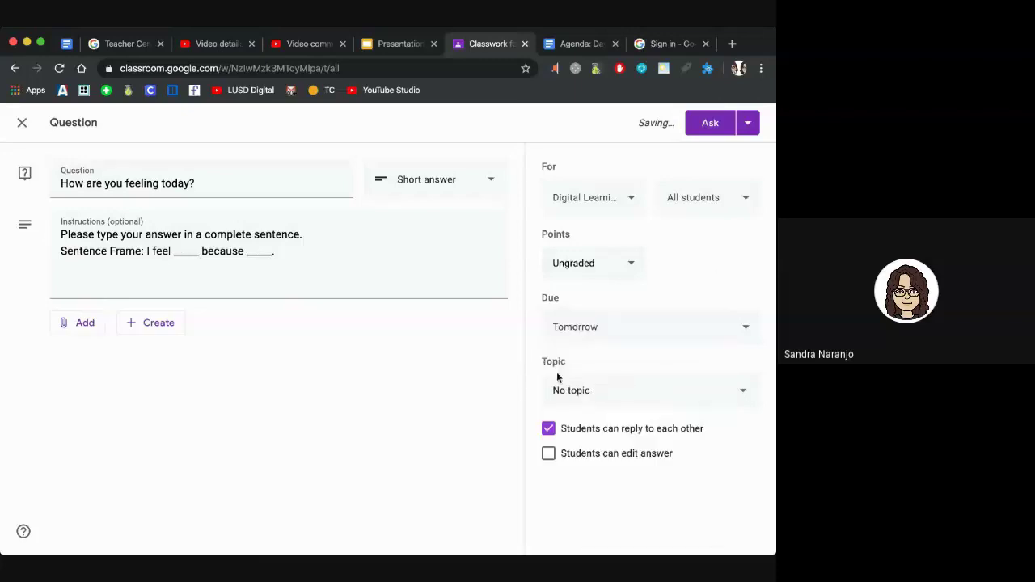
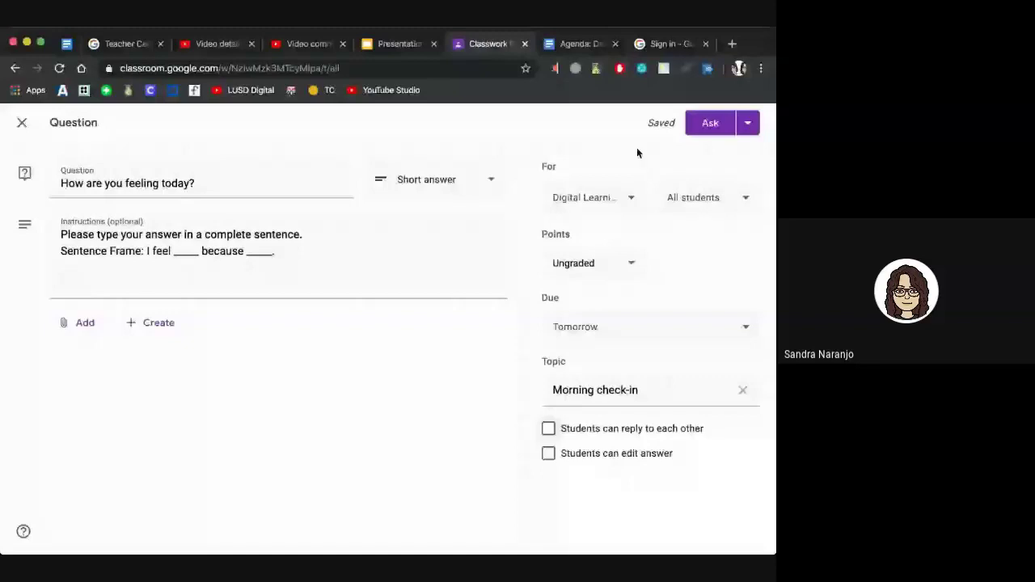
Post the question to the Digital Learning class and look through the topics on the Classwork page.
click(708, 123)
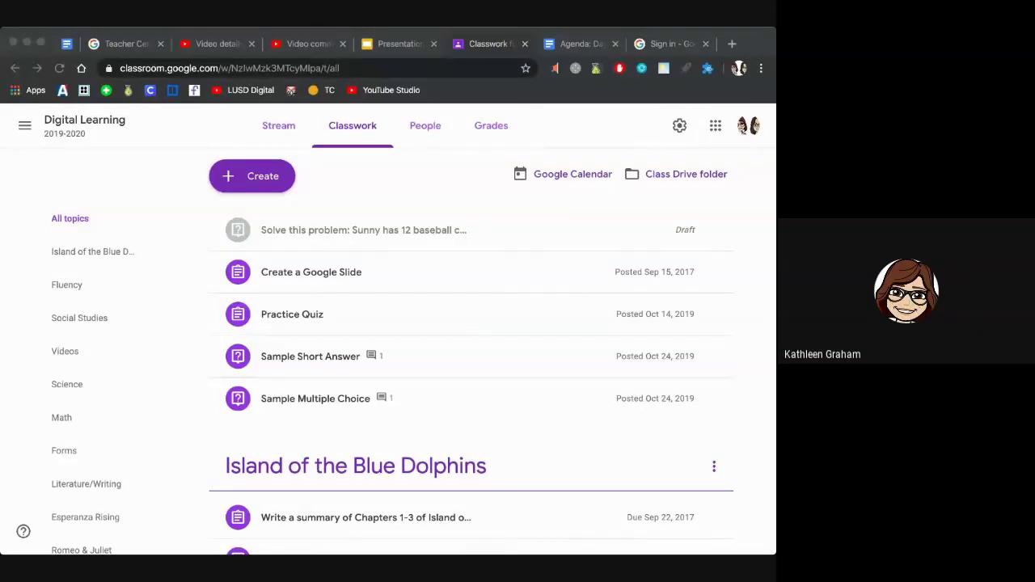
click(757, 330)
scroll(363, 368, down, 15)
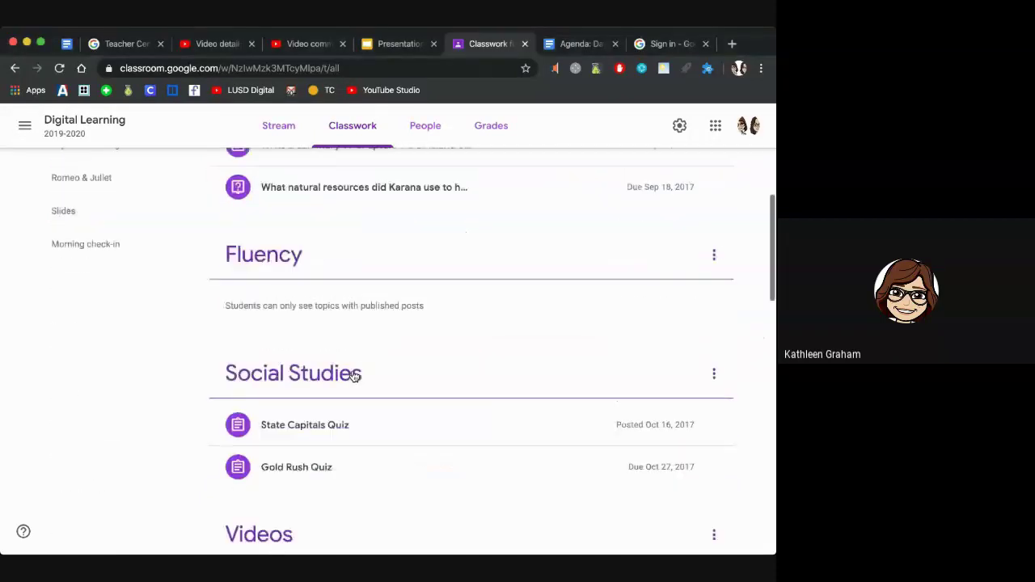
scroll(354, 376, down, 7)
scroll(354, 376, up, 2)
scroll(353, 376, up, 15)
Start reusing a classwork post and look through the reusable posts of the DE Level 2 Cohort 1 class.
click(259, 178)
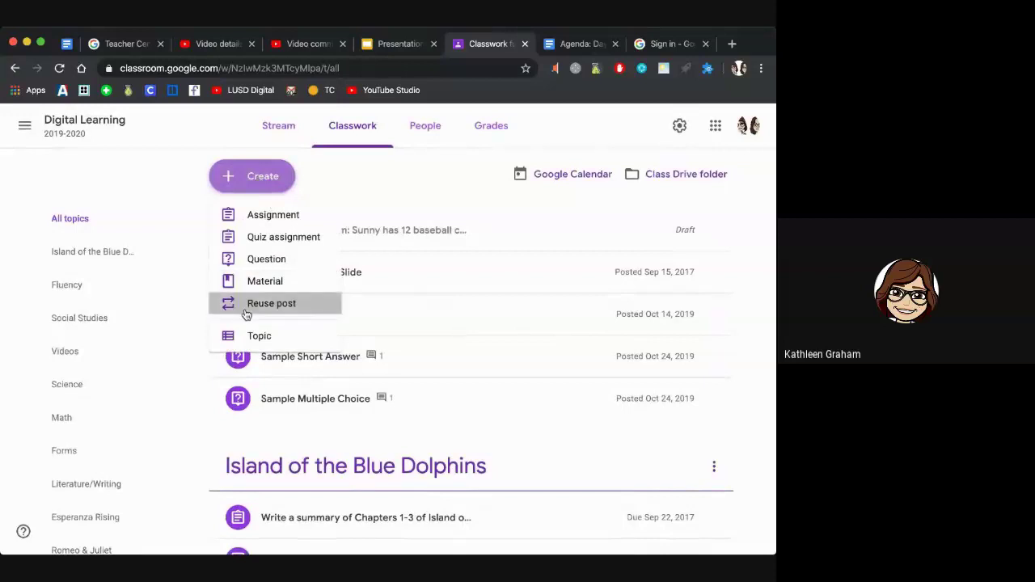
click(246, 311)
click(221, 259)
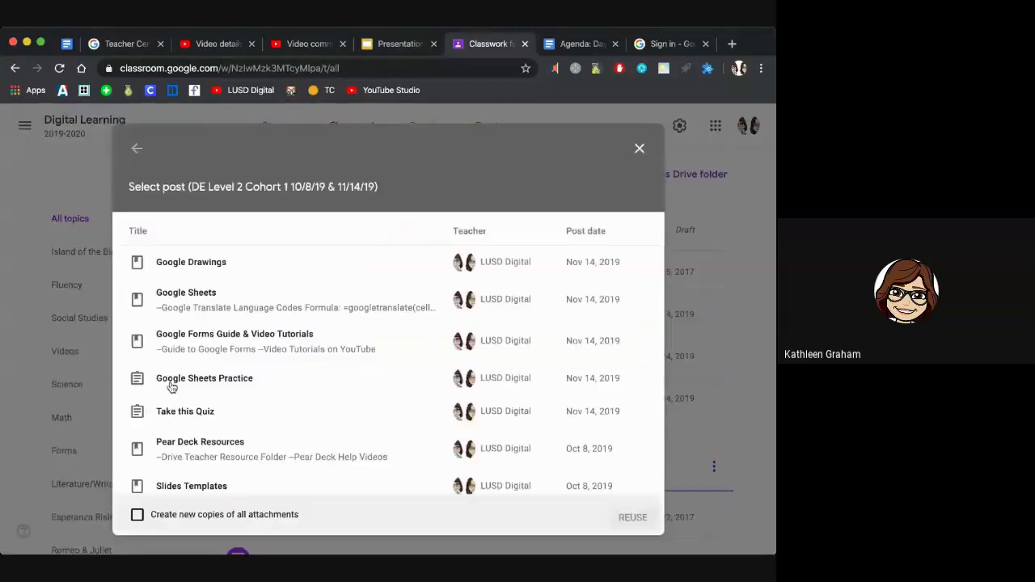
scroll(210, 379, down, 2)
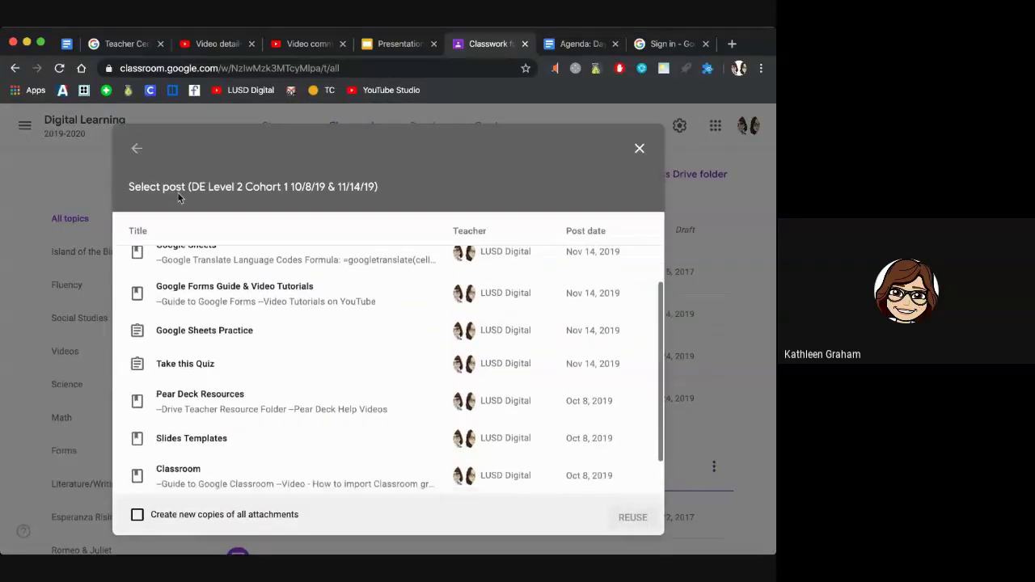
drag(187, 187, 377, 190)
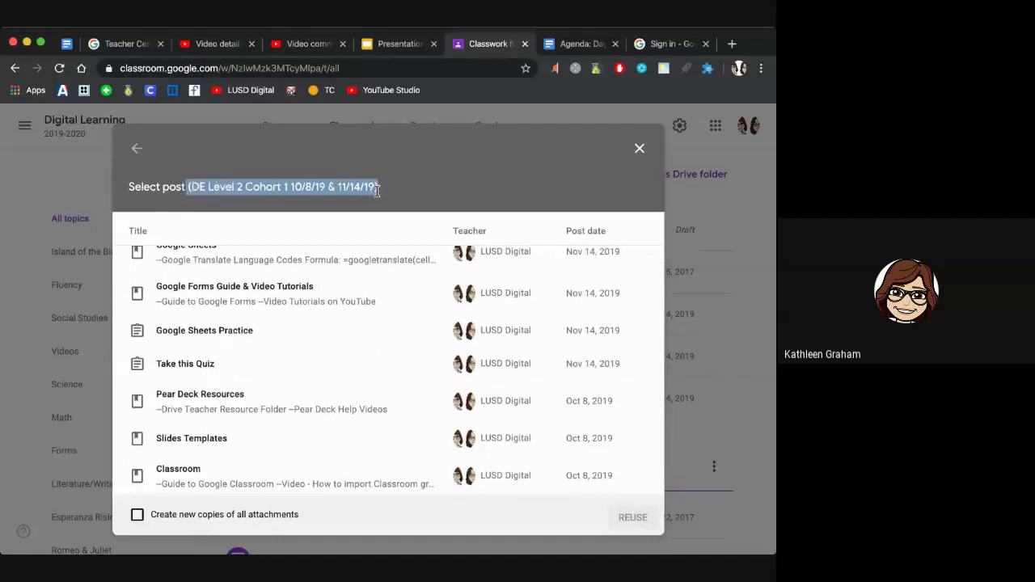
click(138, 145)
scroll(188, 301, down, 2)
scroll(188, 301, down, 10)
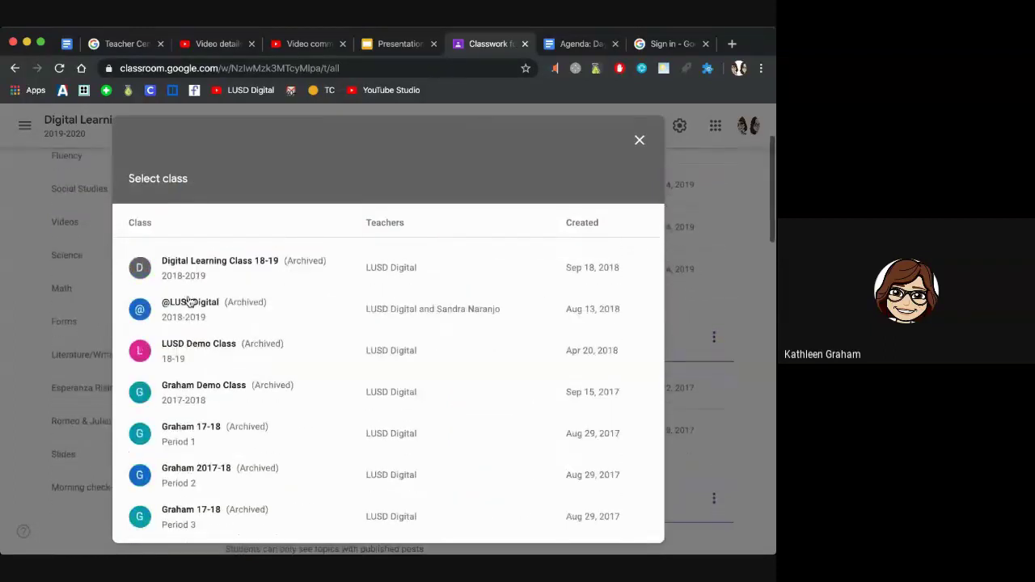
scroll(185, 390, up, 2)
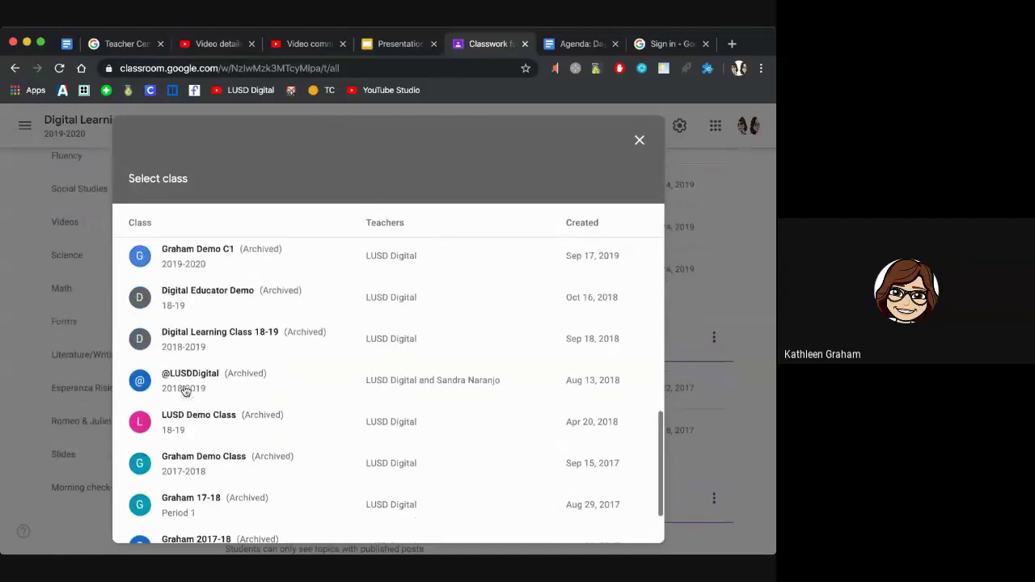
click(188, 377)
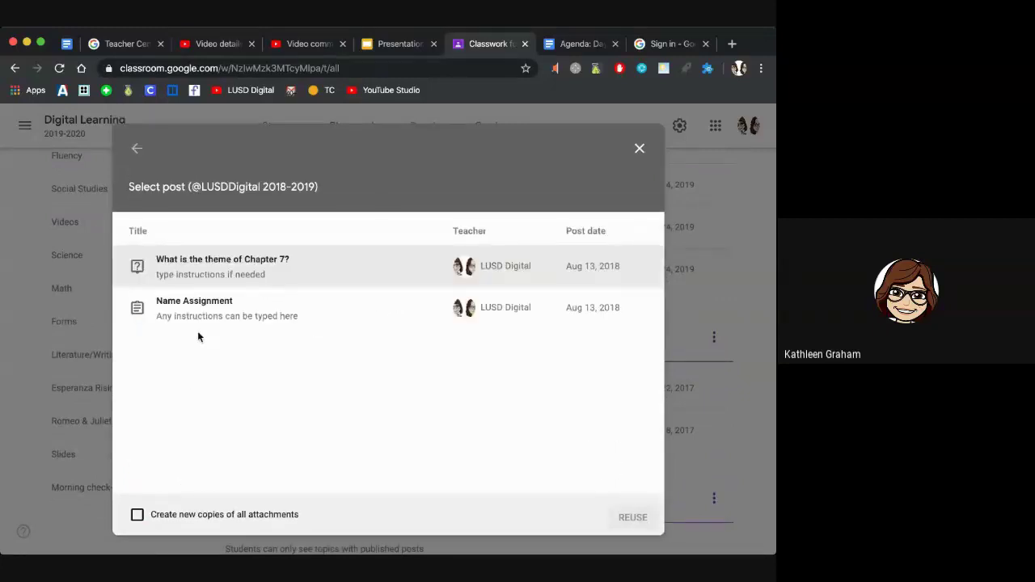
click(205, 260)
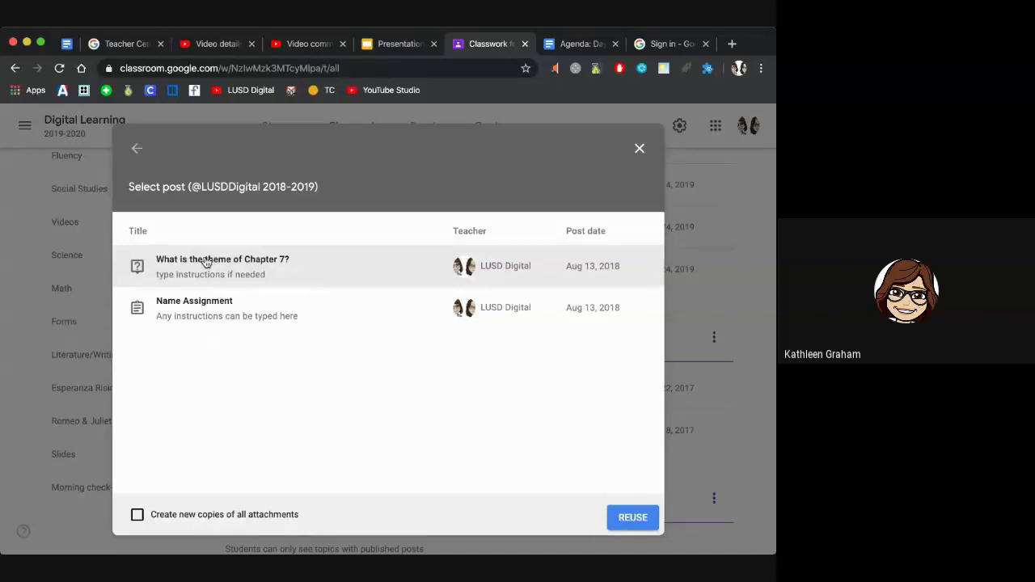
Switch to the archived Guide to Google Classroom 19-20 class and browse its posts available for reuse.
click(135, 146)
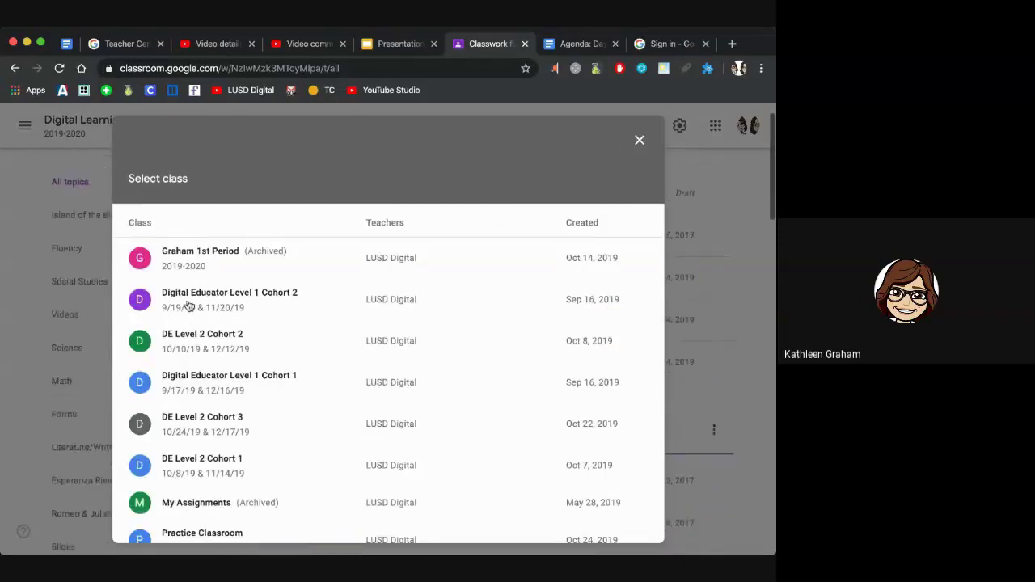
scroll(208, 370, down, 4)
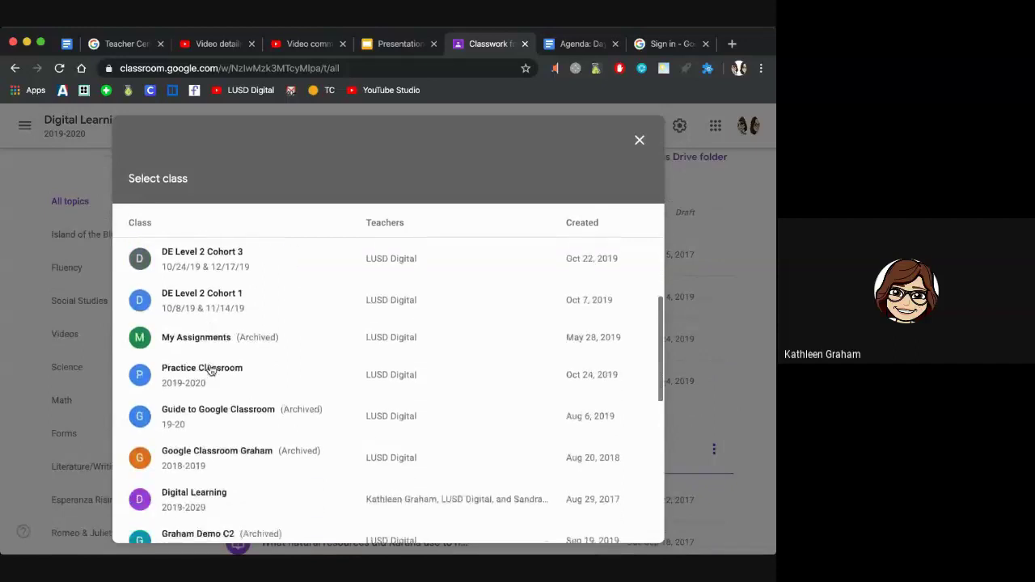
scroll(204, 356, down, 1)
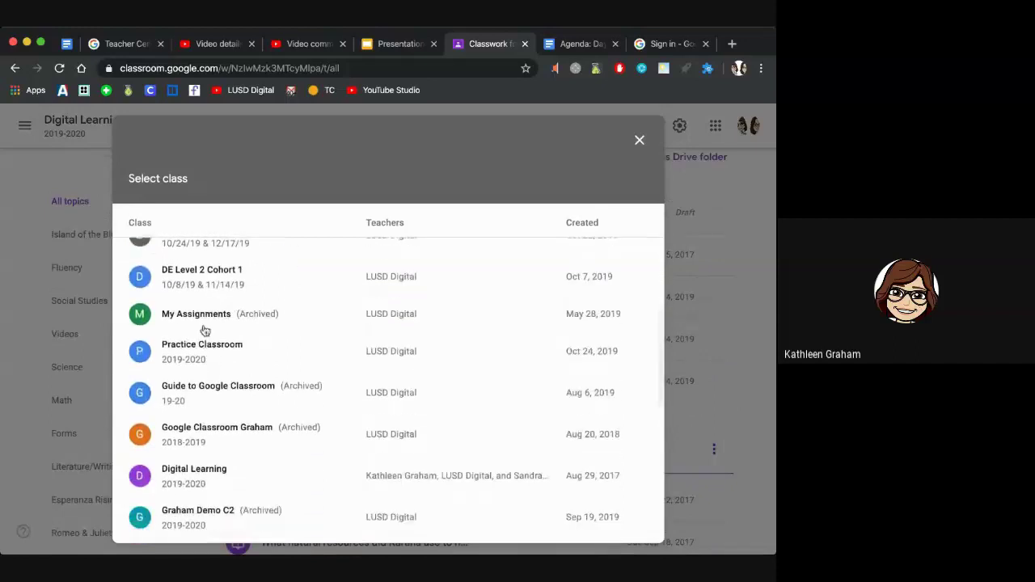
click(198, 401)
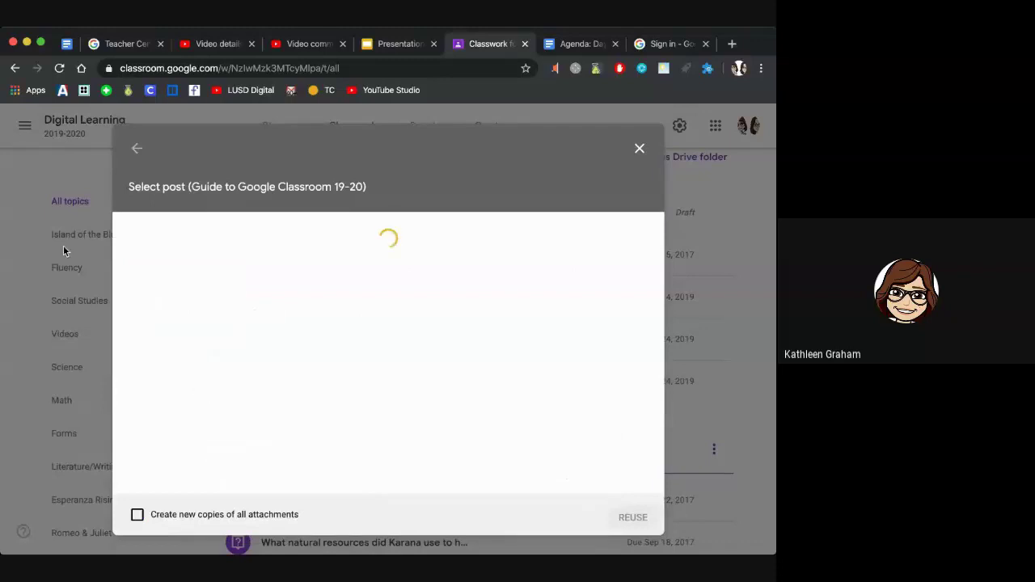
scroll(166, 348, down, 2)
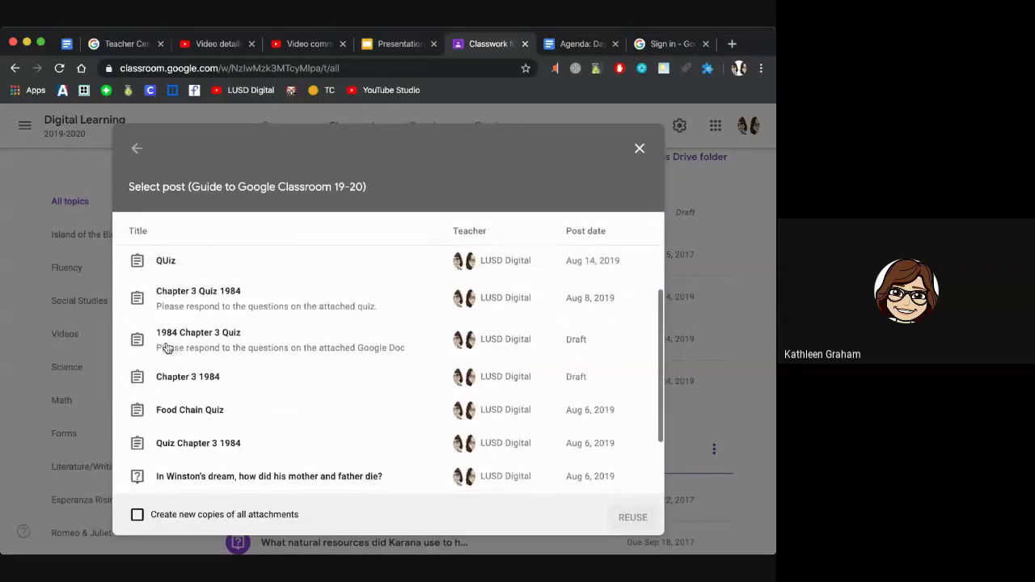
Look through the remaining Guide to Google Classroom 19-20 posts, return to the class list, and leave post reuse without selecting anything.
scroll(167, 348, down, 2)
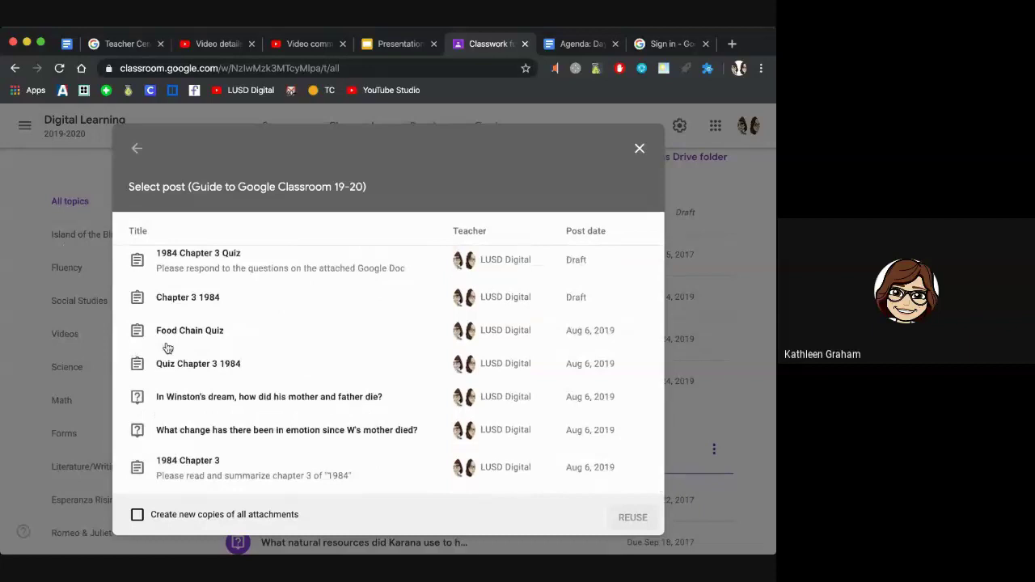
click(138, 150)
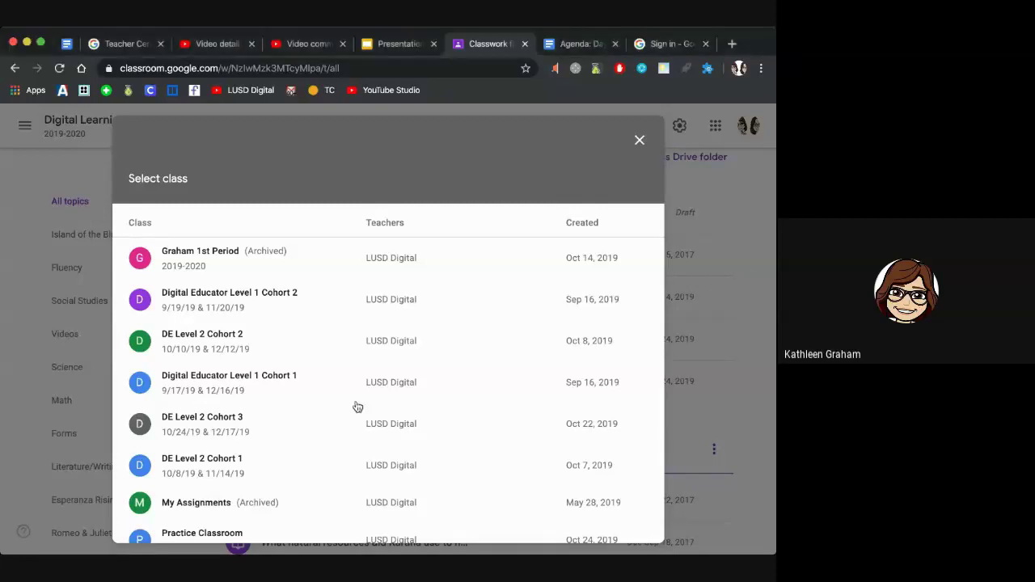
click(638, 142)
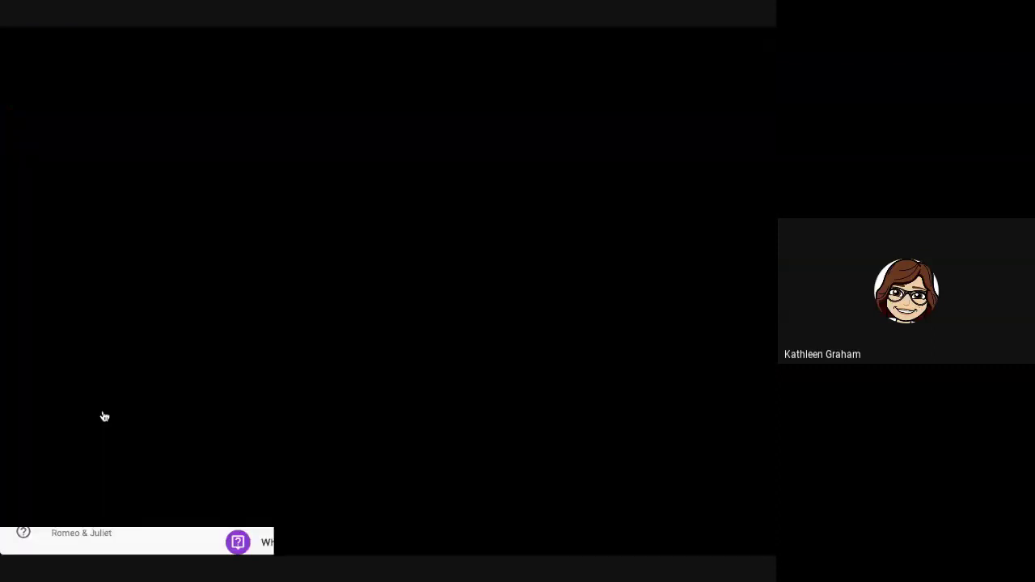
Report a feature request with the feedback "Make it possible to search for past lessons to reuse" and send it.
click(24, 533)
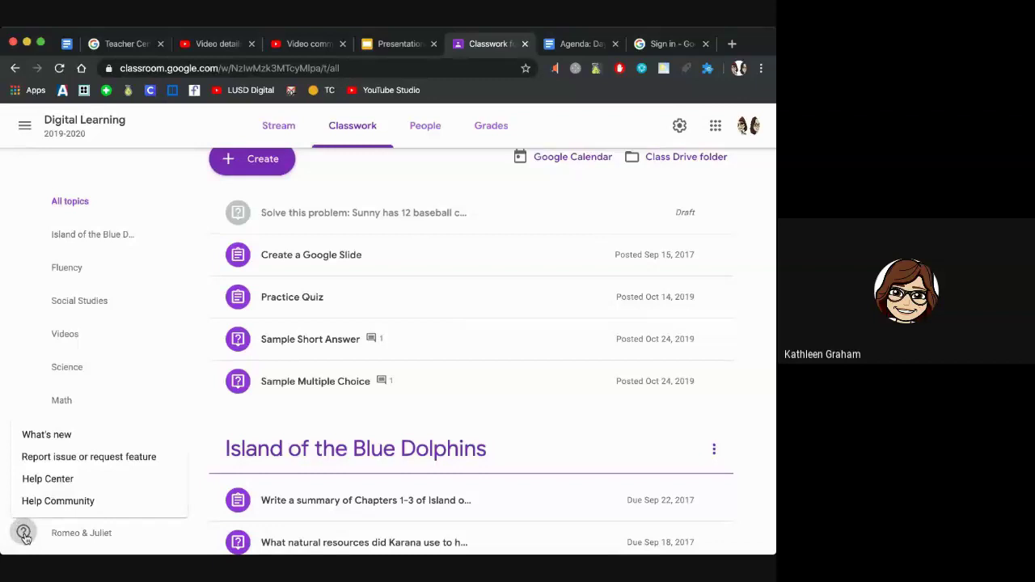
click(69, 459)
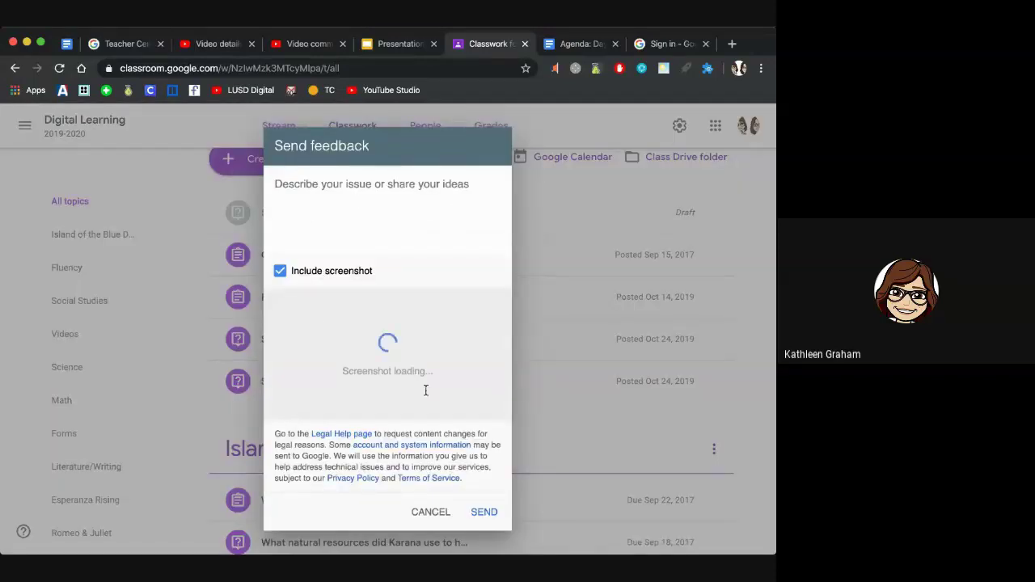
click(410, 203)
text(Make it possible to sear)
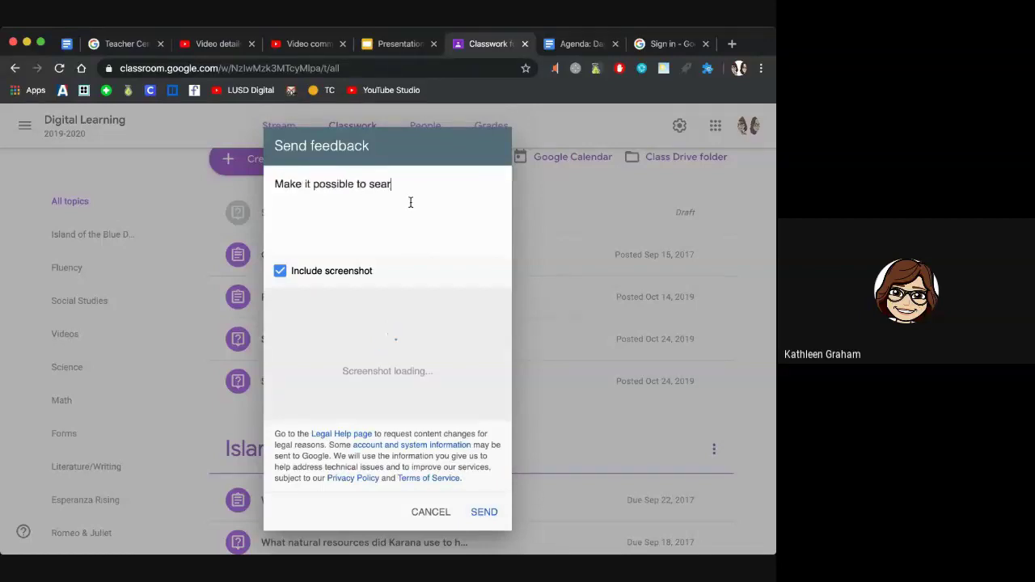
text(ch for past lessons)
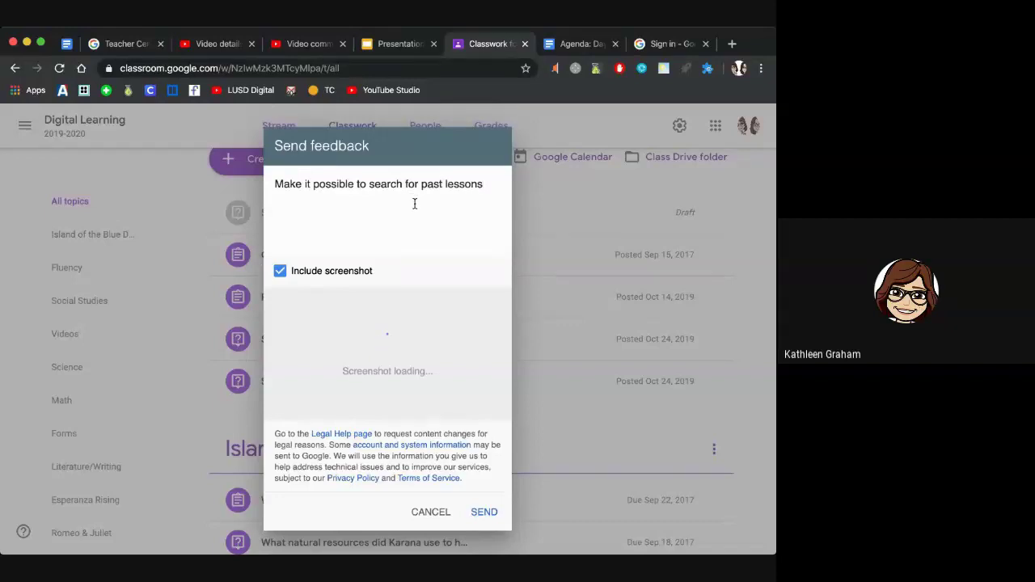
text( to reuse)
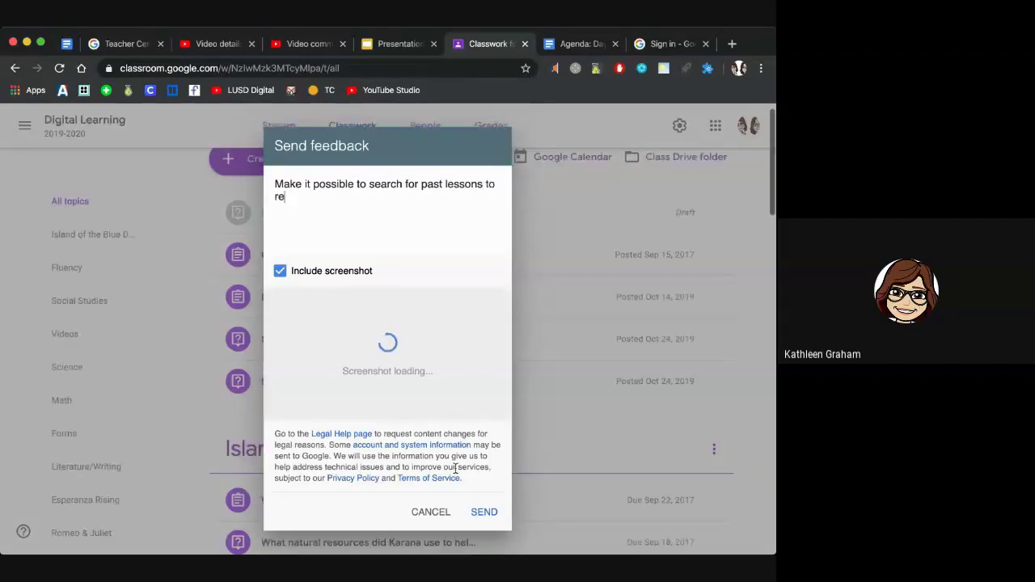
click(485, 512)
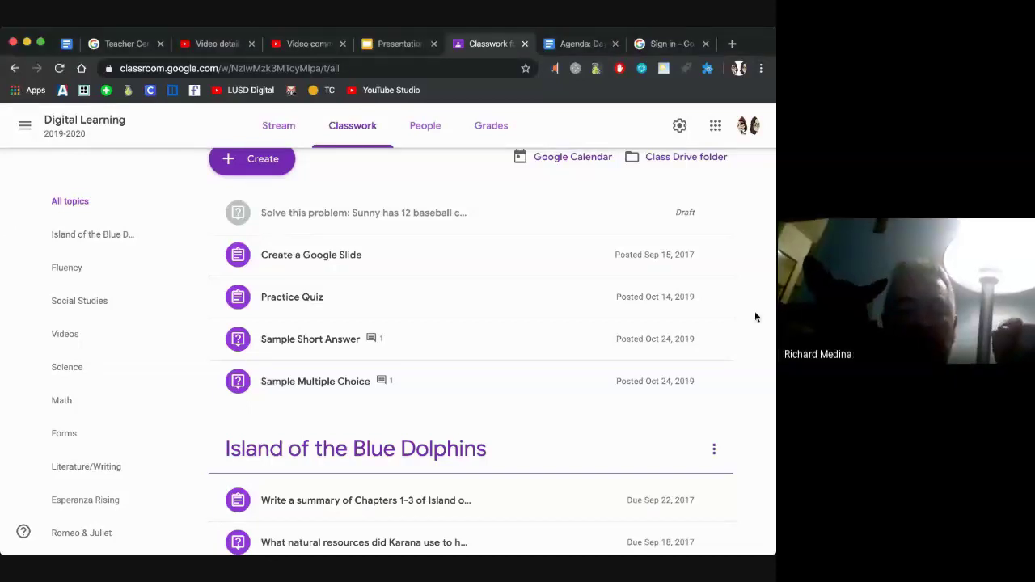
scroll(257, 215, up, 1)
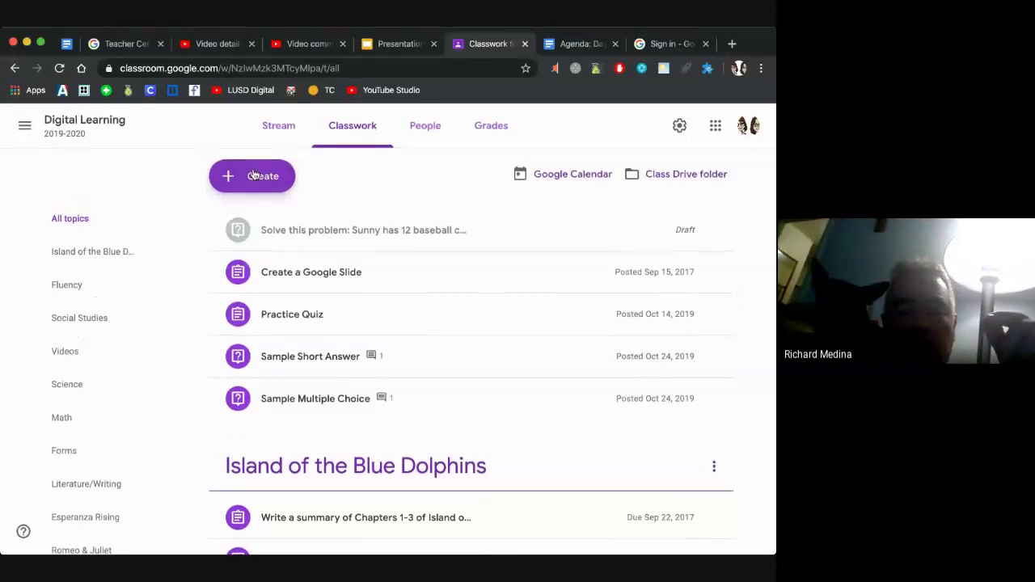
click(253, 175)
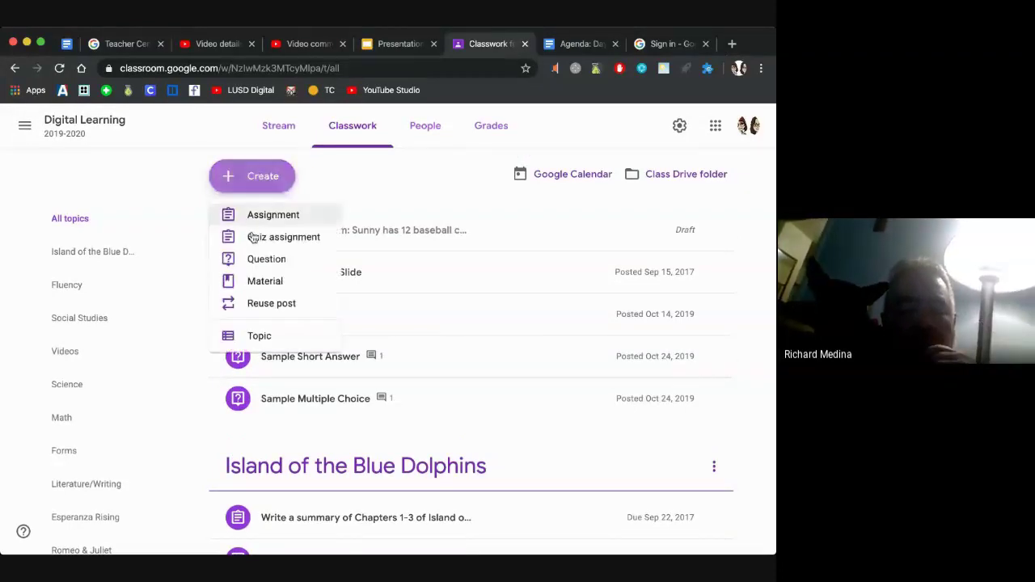
click(430, 218)
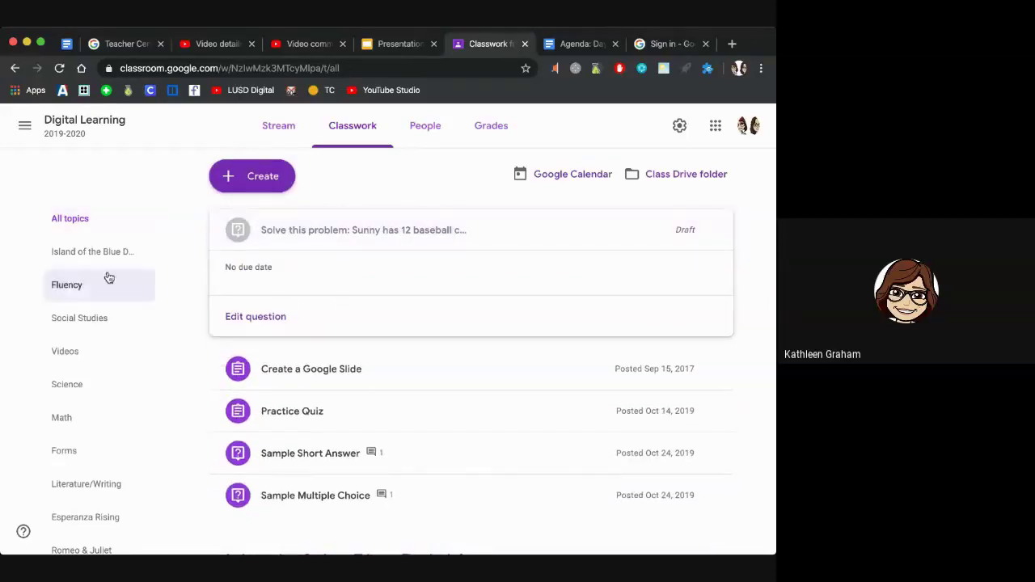
Go to the Morning check-in topic and open its "How are you feeling today?" question for editing.
scroll(103, 315, down, 3)
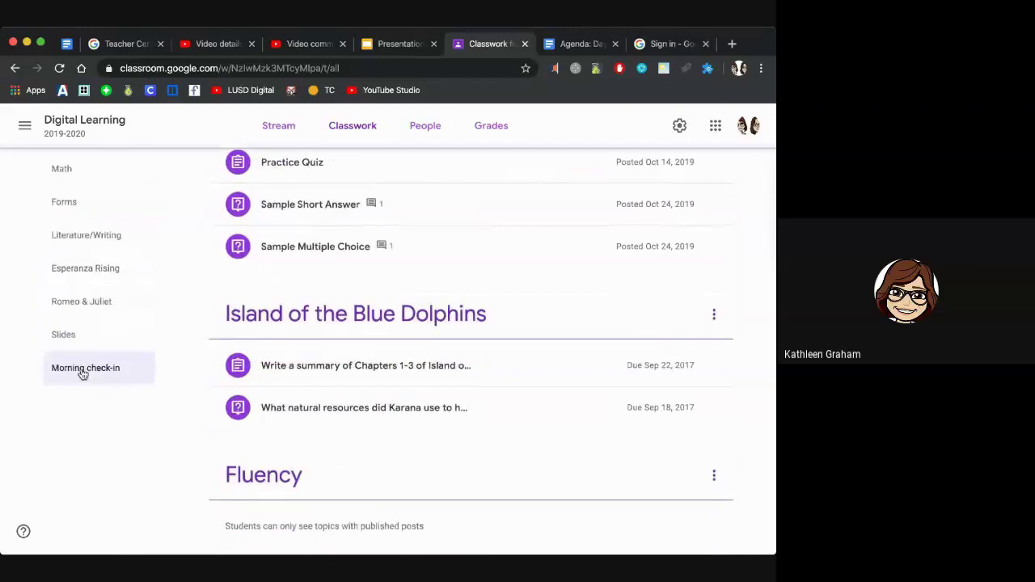
click(82, 368)
click(712, 253)
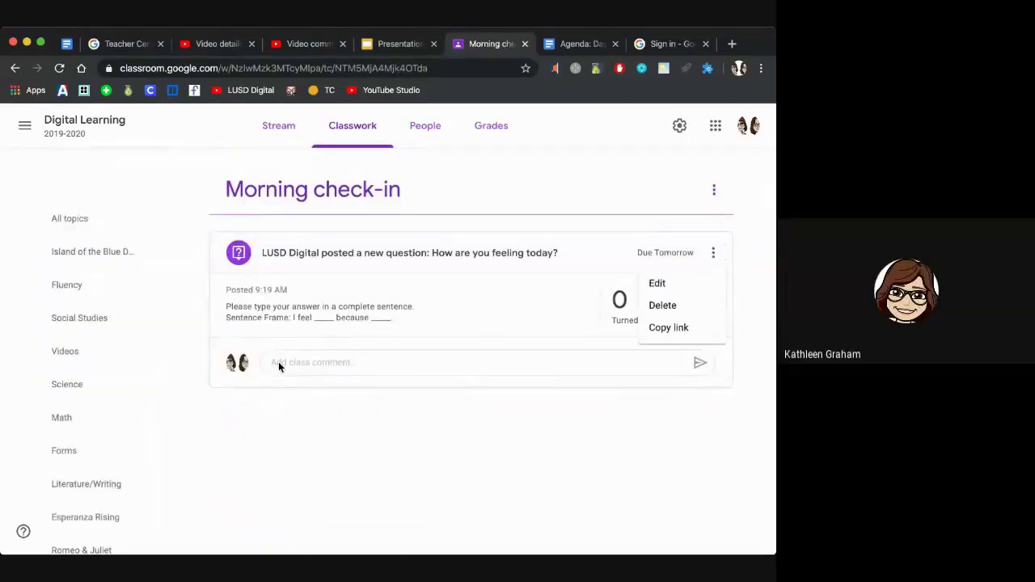
click(656, 283)
Try the Google Drive attachment search with "you can search here", clear it, and close the question without attaching or saving anything.
click(84, 322)
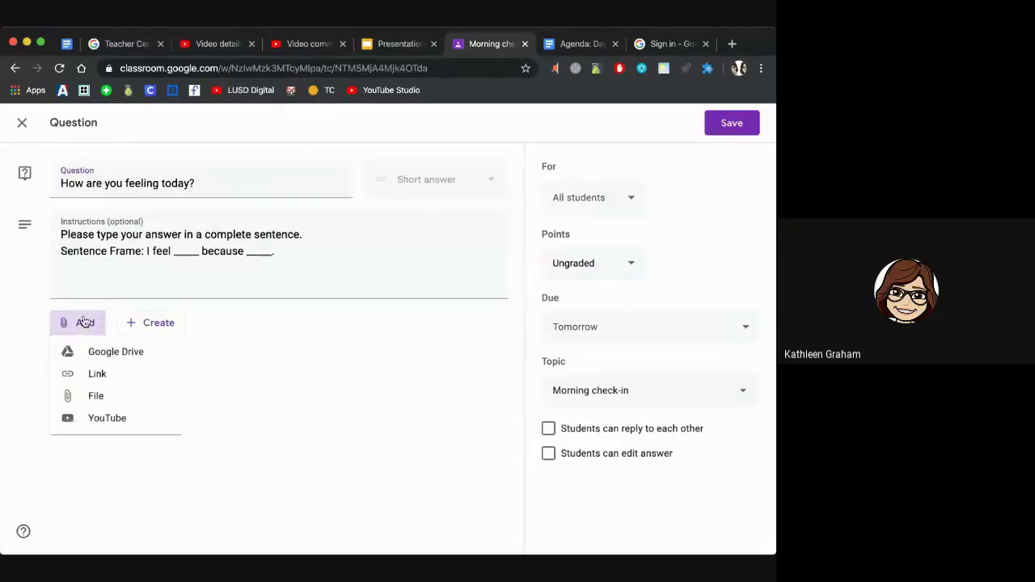
click(123, 354)
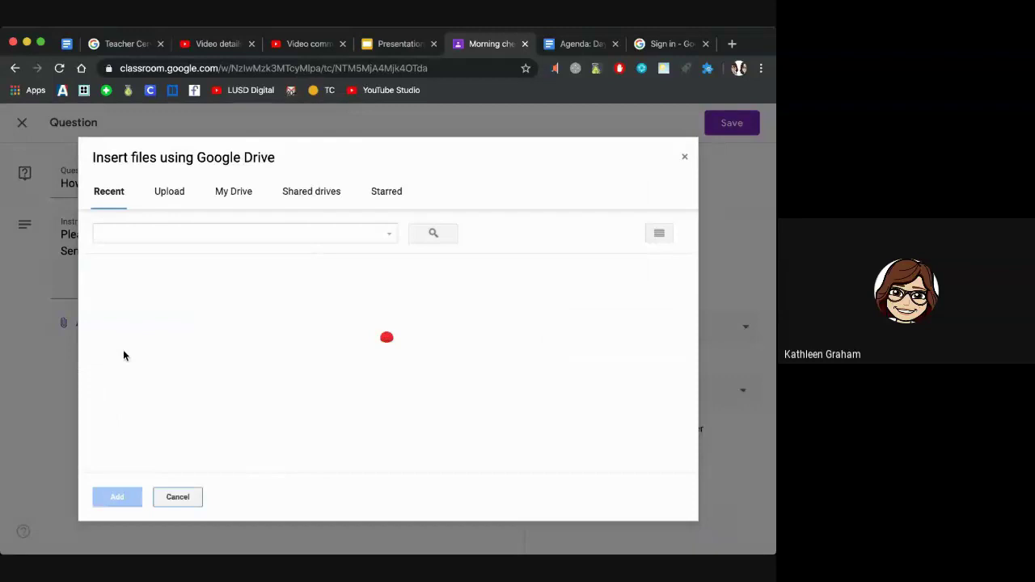
click(156, 230)
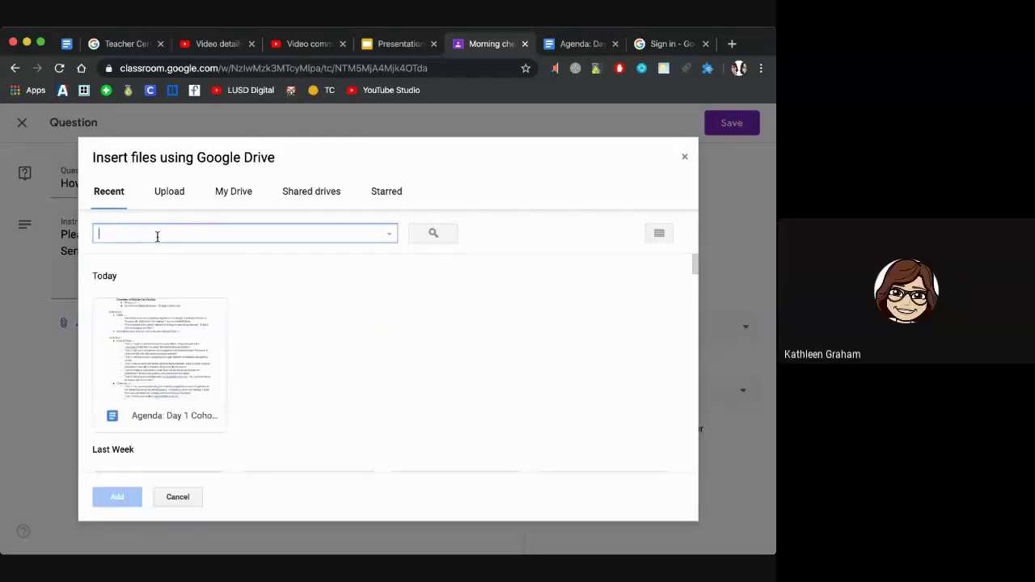
text(you can search here)
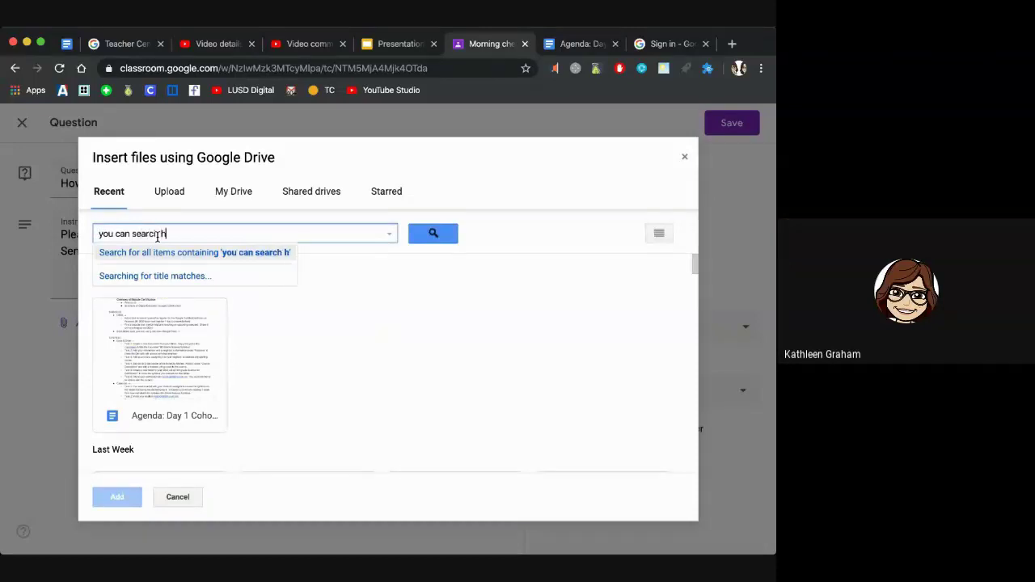
key(BackSpace)
key(BackSpace)
key(BackSpace)
key(BackSpace)
key(BackSpace)
key(BackSpace)
key(BackSpace)
key(BackSpace)
key(BackSpace)
key(BackSpace)
key(BackSpace)
key(BackSpace)
key(BackSpace)
key(BackSpace)
key(BackSpace)
key(BackSpace)
key(BackSpace)
key(BackSpace)
key(BackSpace)
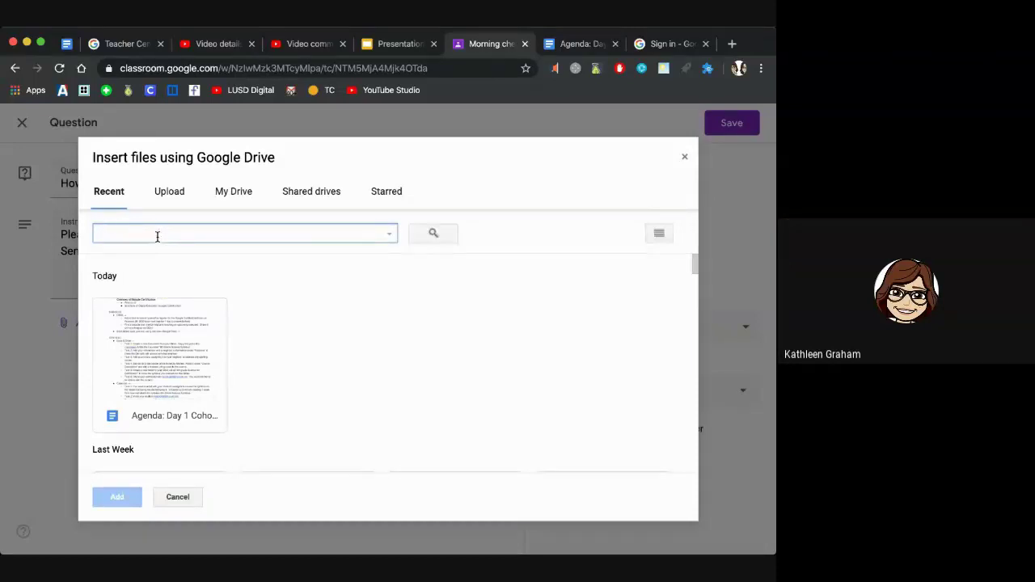
click(684, 157)
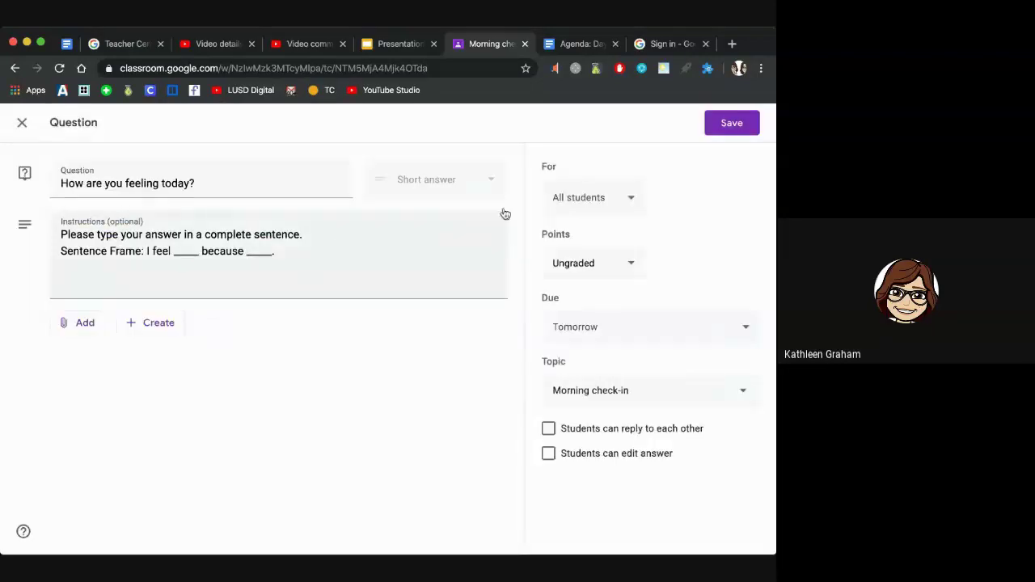
click(21, 123)
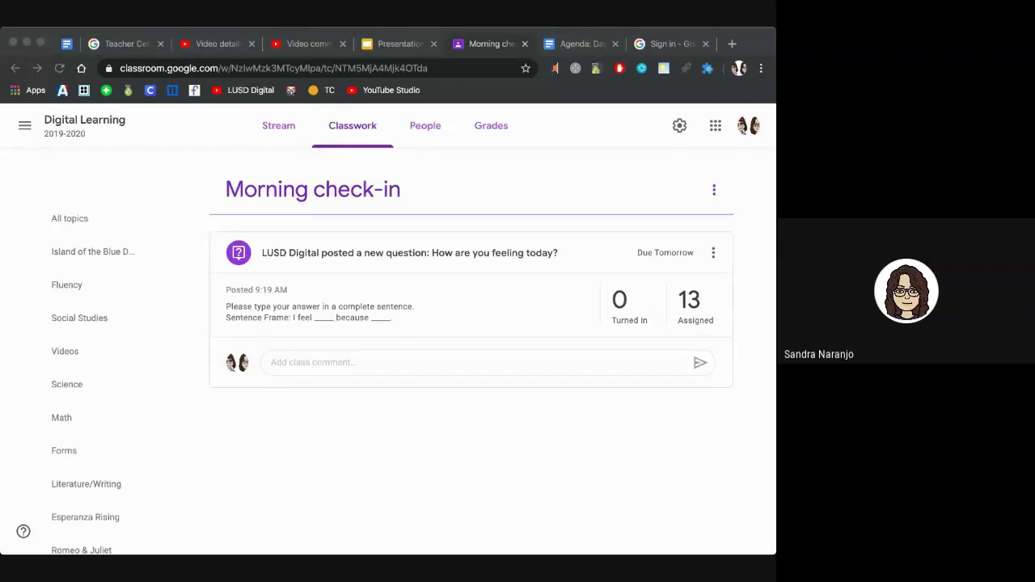
click(757, 276)
click(753, 408)
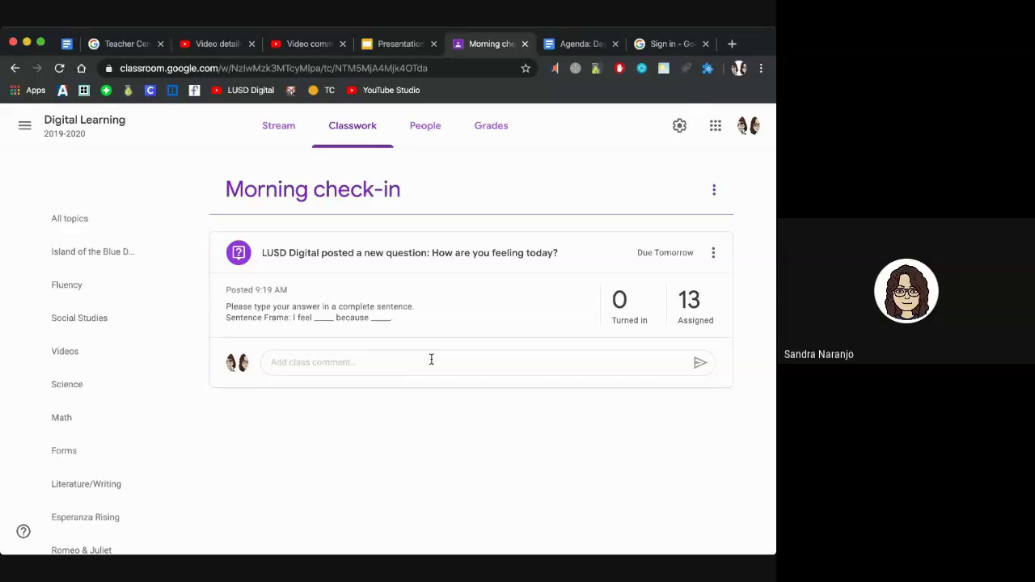
Return to the full Classwork page, start a new assignment, and dismiss the rubric tip.
click(360, 127)
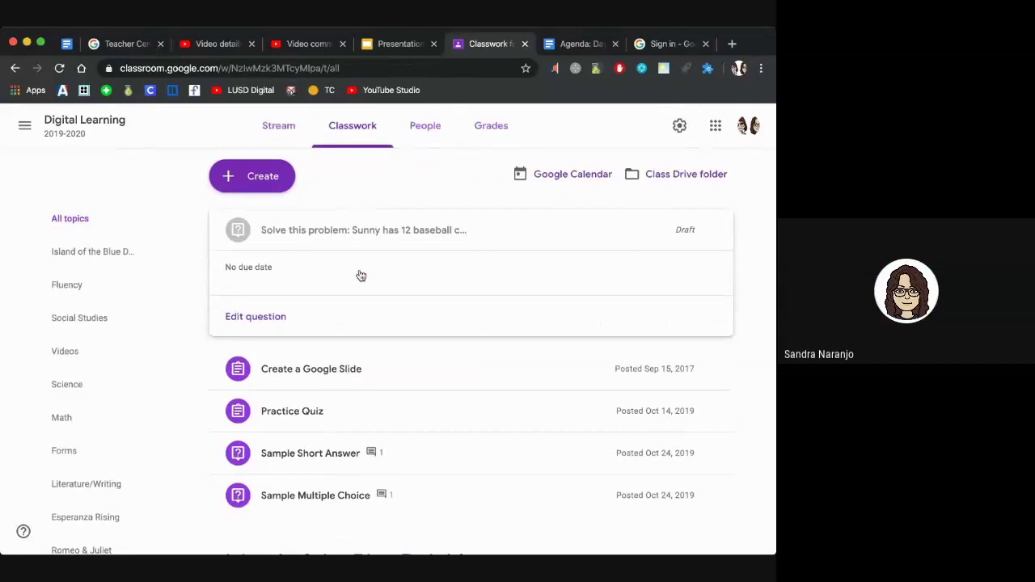
click(265, 178)
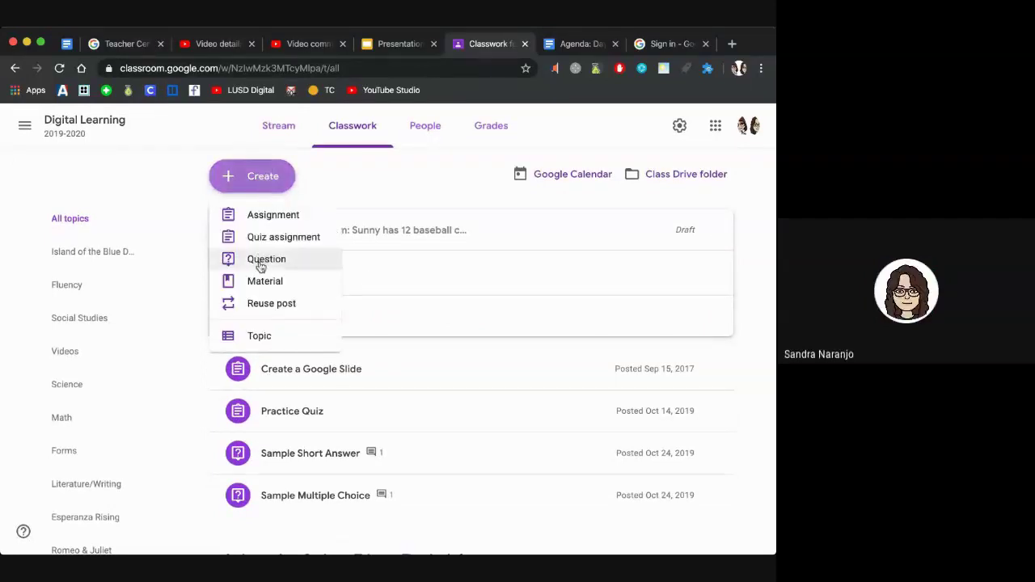
click(268, 223)
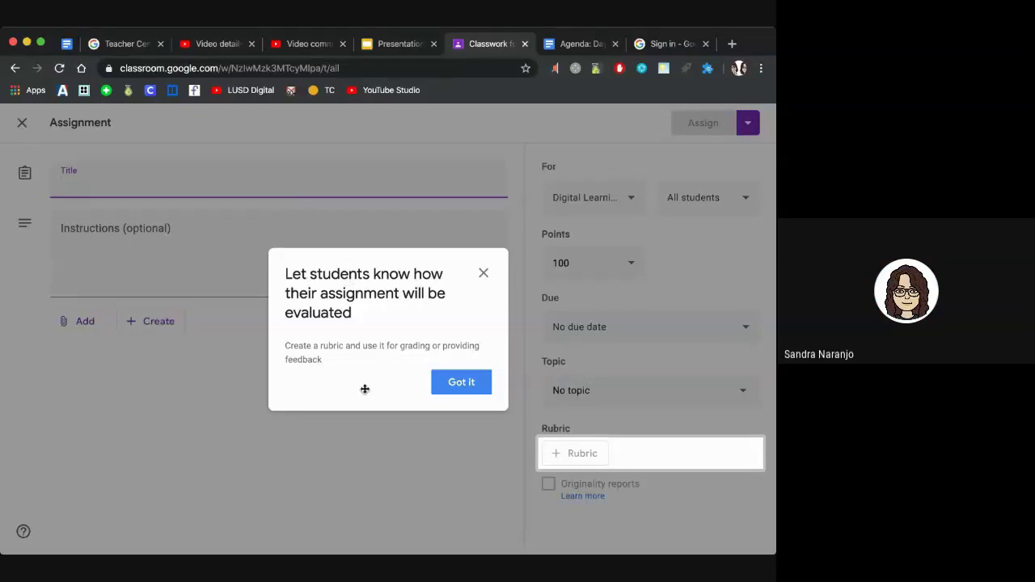
click(484, 273)
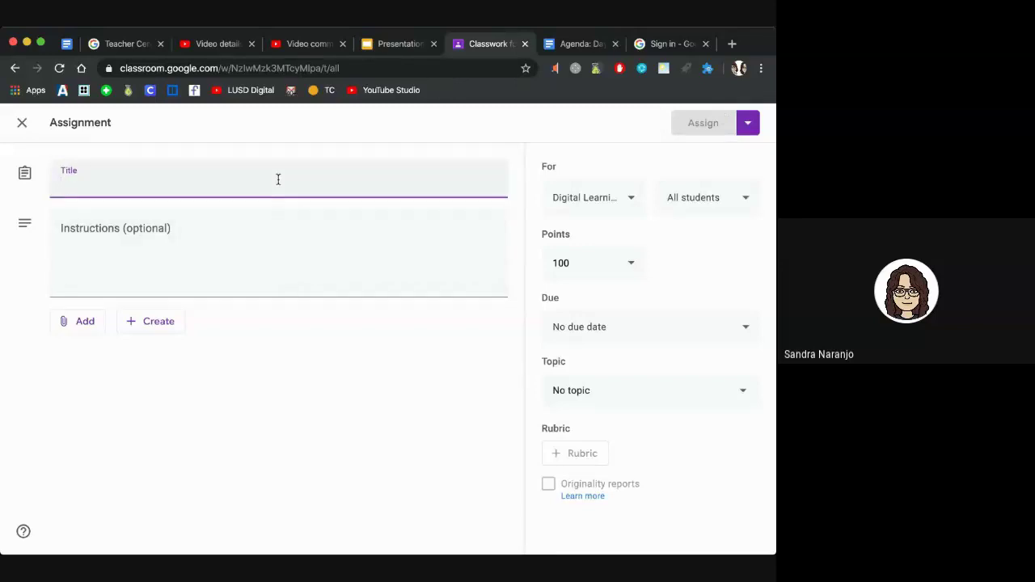
Title the assignment "Complete this for our weekly vocabulary" and leave the instructions empty.
text(PE)
key(BackSpace)
key(BackSpace)
text(Complete)
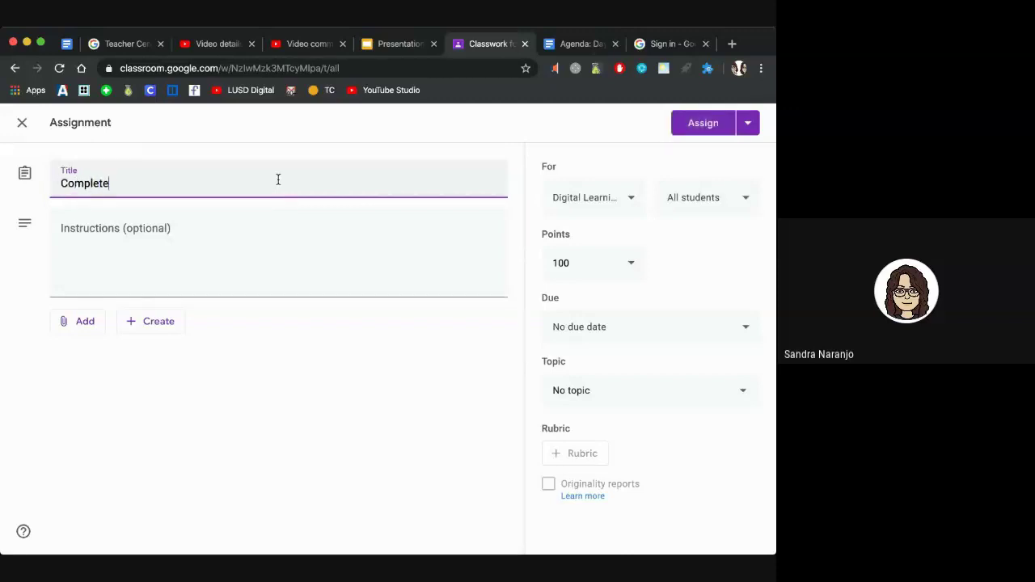
text( this for our weekly vocabulary)
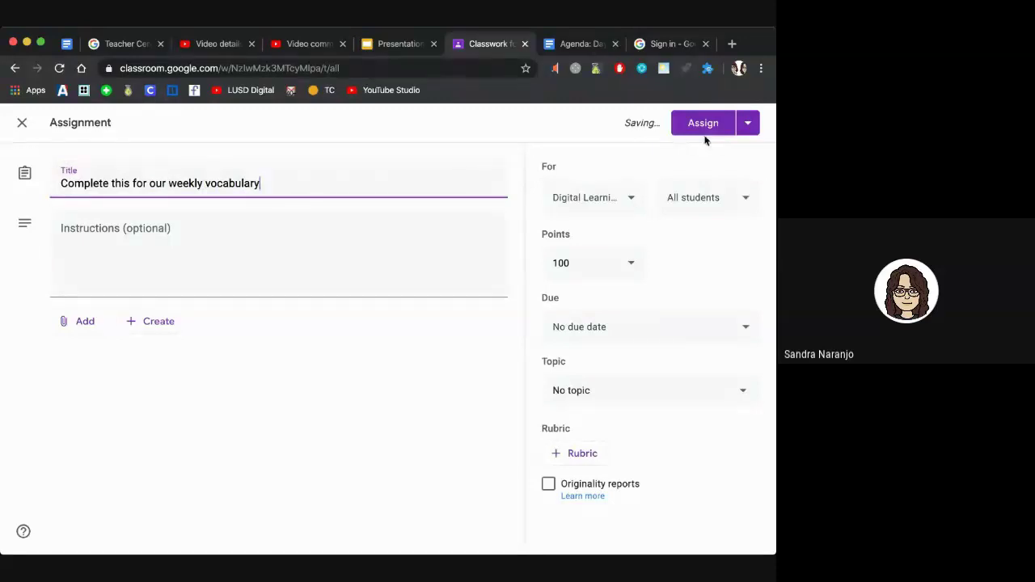
click(334, 249)
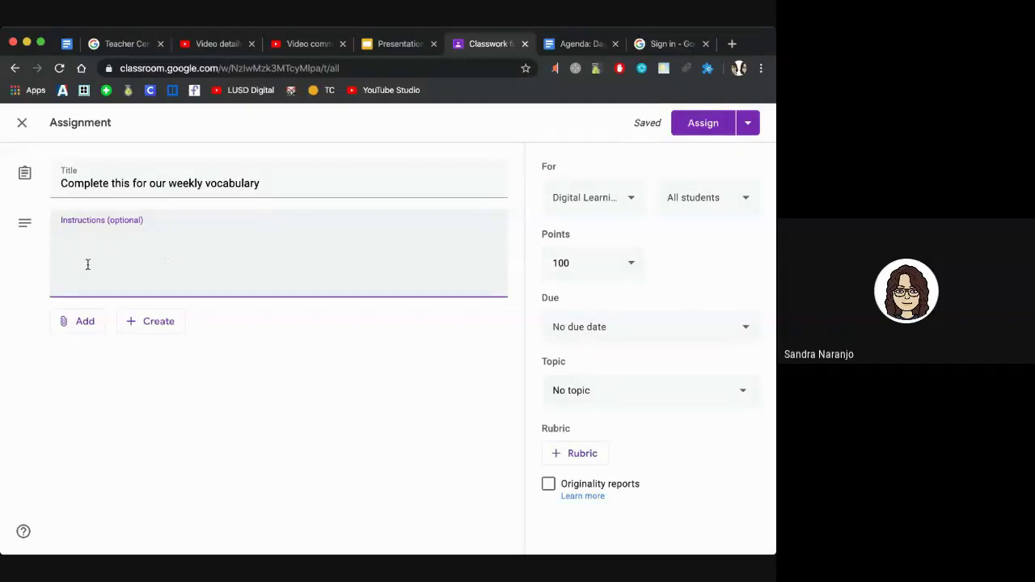
Attach the Word Study document from the Templates folder in My Drive to the assignment.
click(85, 324)
click(93, 358)
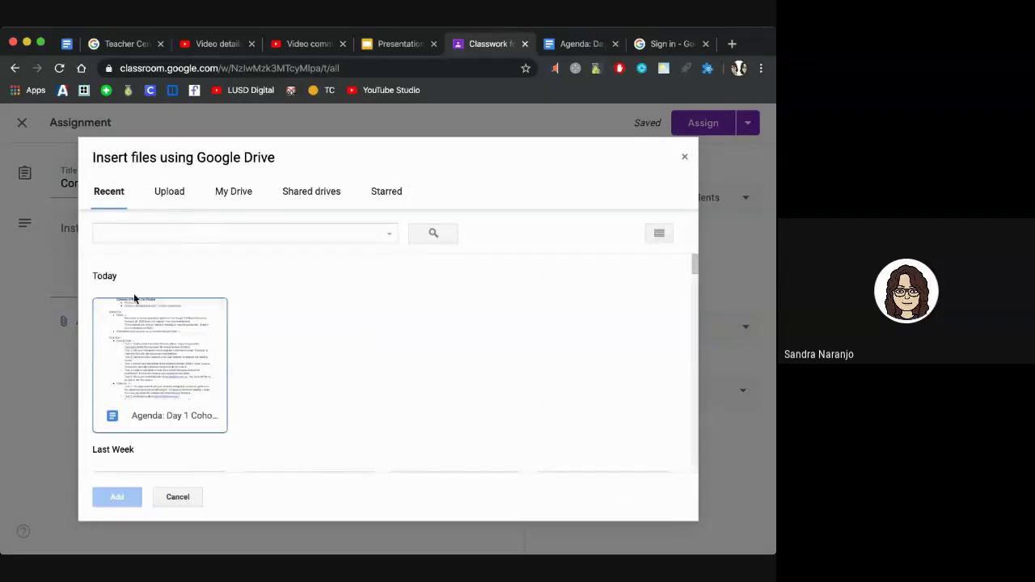
click(143, 229)
click(229, 196)
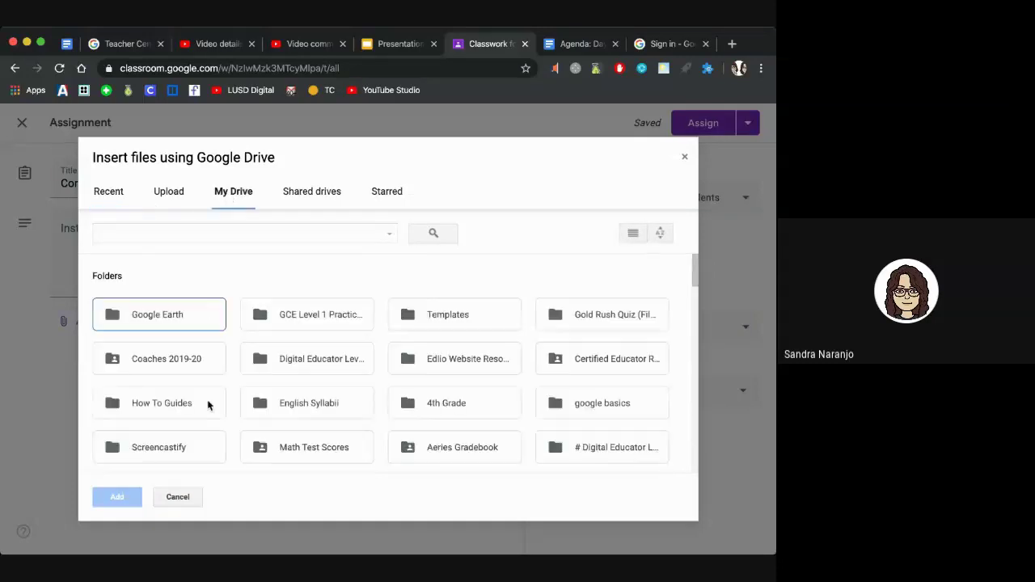
double_click(411, 326)
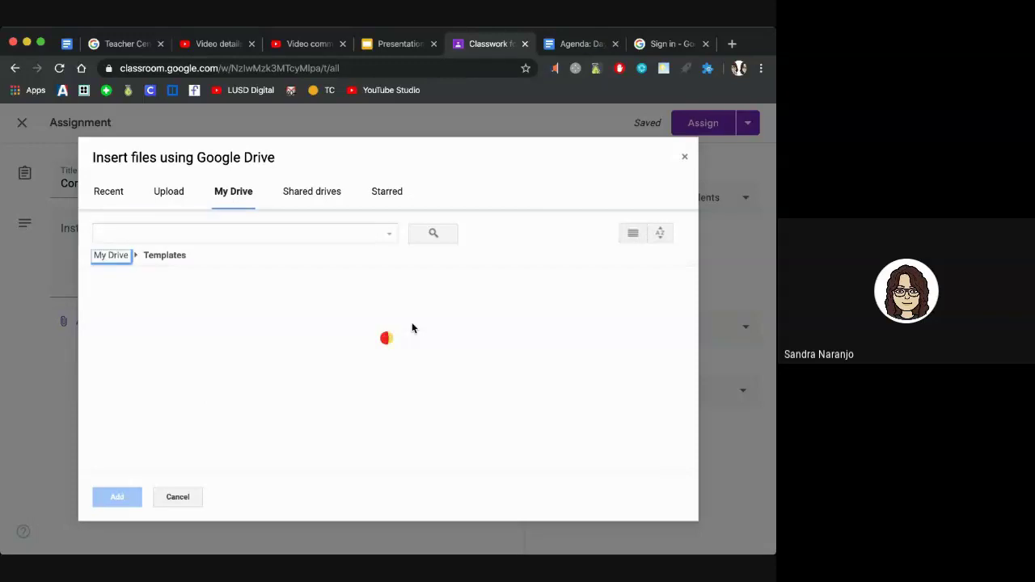
scroll(217, 390, down, 3)
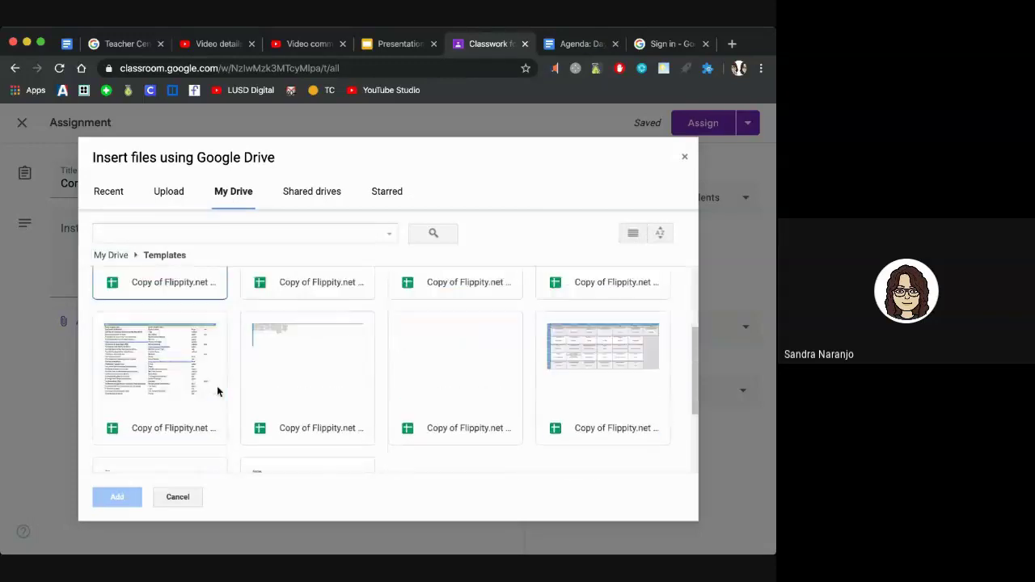
scroll(217, 391, down, 3)
double_click(188, 382)
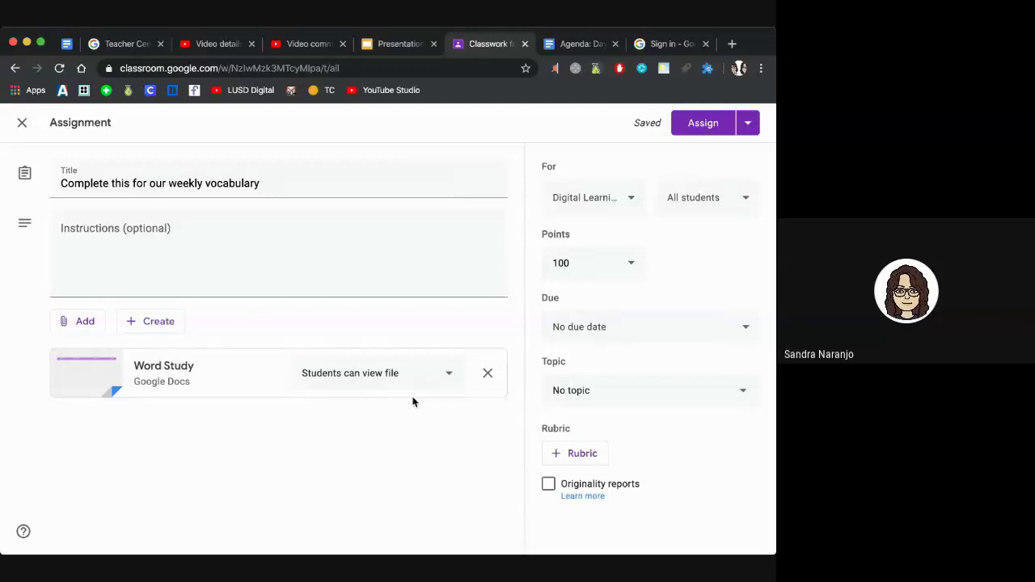
Set the Word Study attachment to make a copy for each student.
click(450, 376)
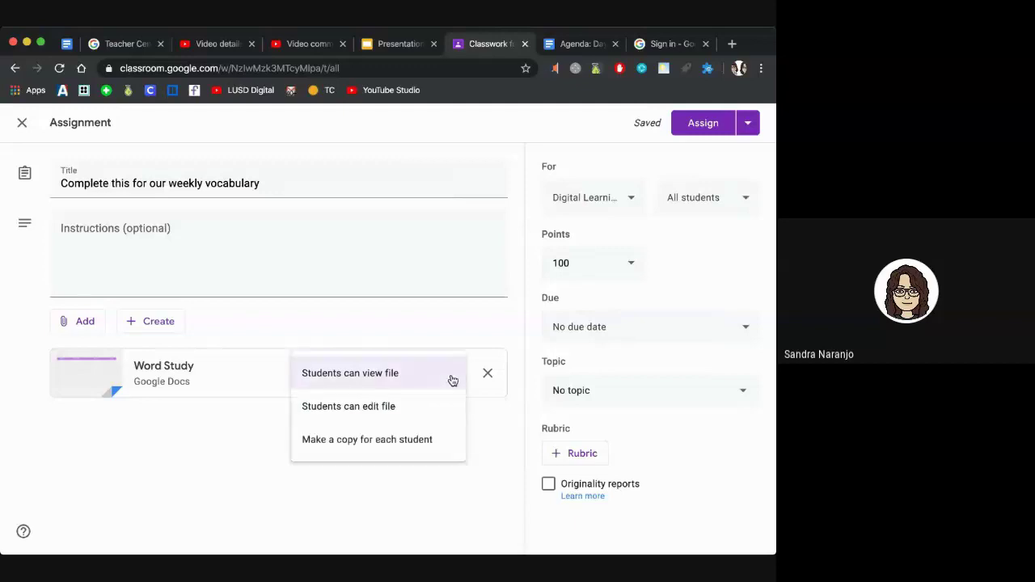
click(443, 440)
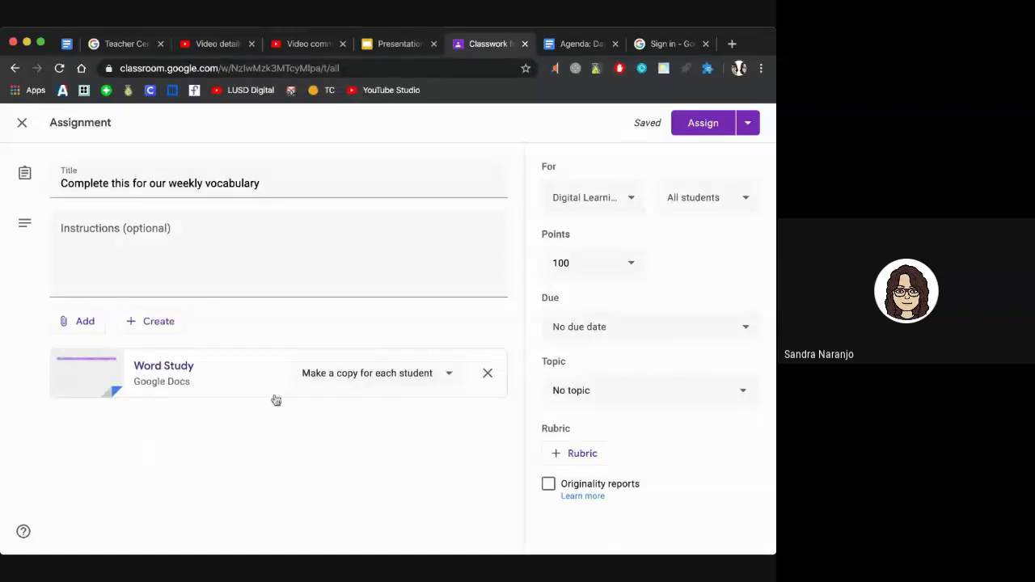
click(338, 374)
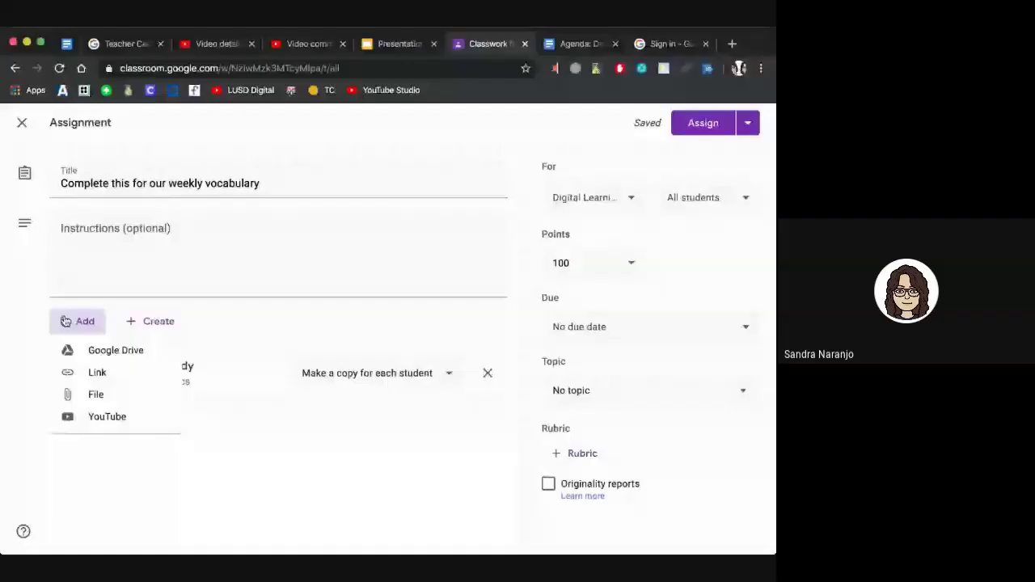
Attach the Vocabulary document from the Templates folder in My Drive and set it to make a copy for each student.
click(71, 350)
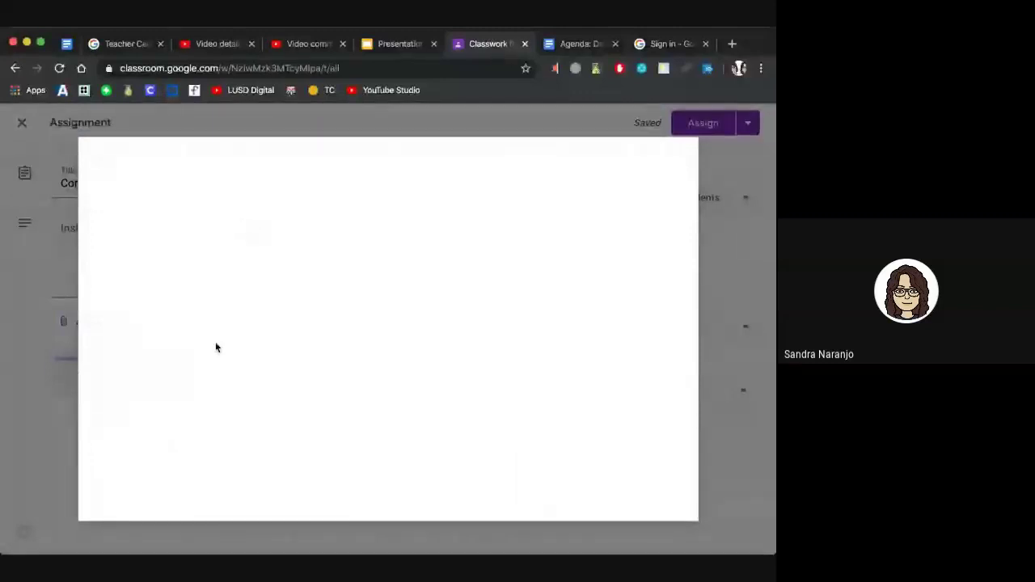
click(235, 198)
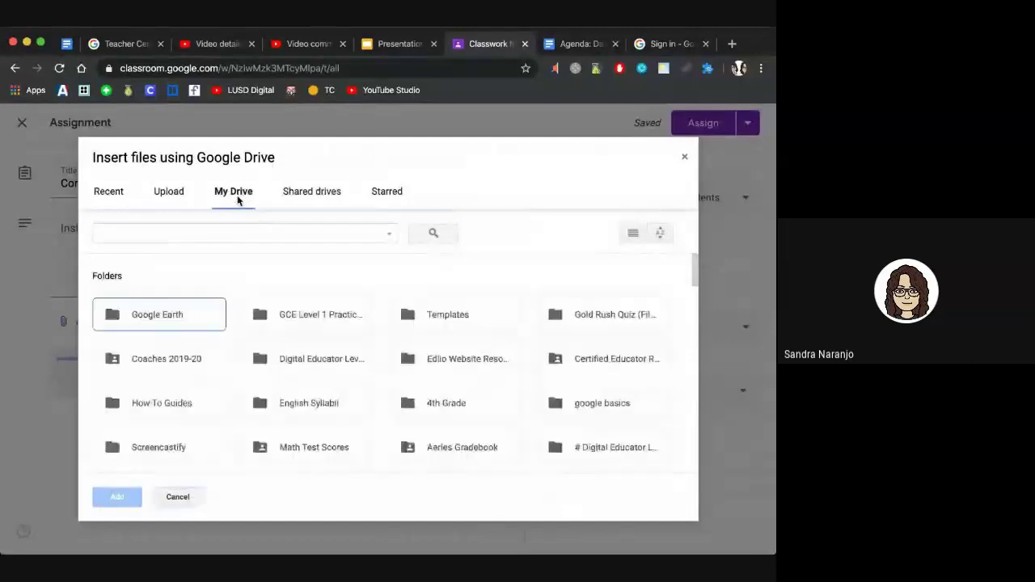
double_click(414, 322)
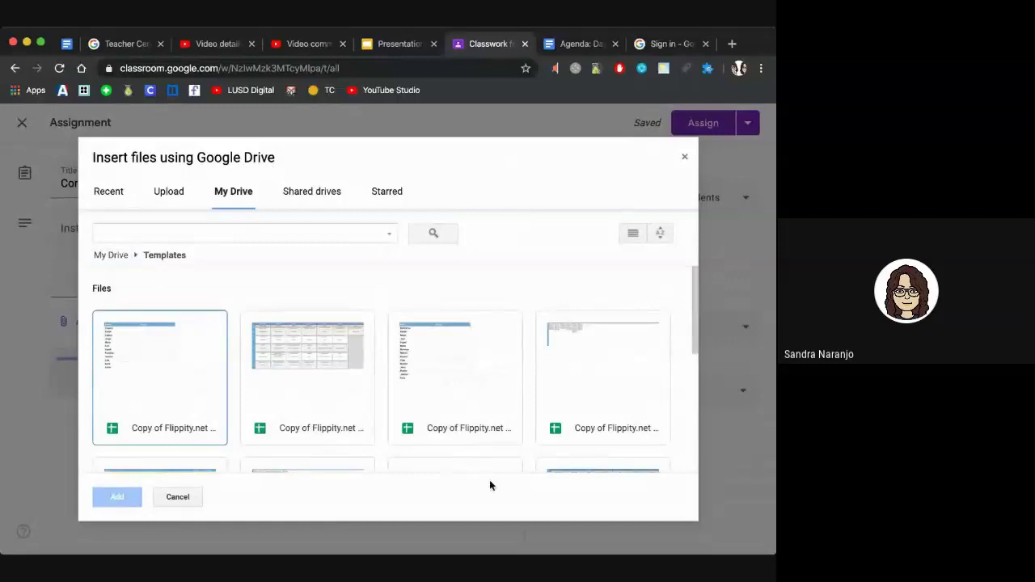
scroll(510, 411, down, 3)
scroll(511, 413, down, 2)
click(348, 385)
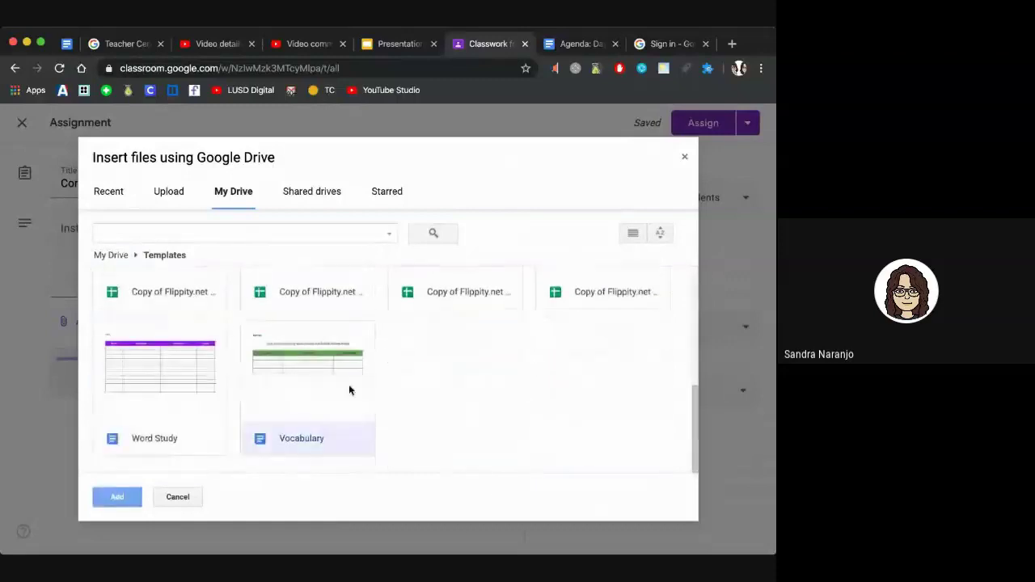
click(113, 496)
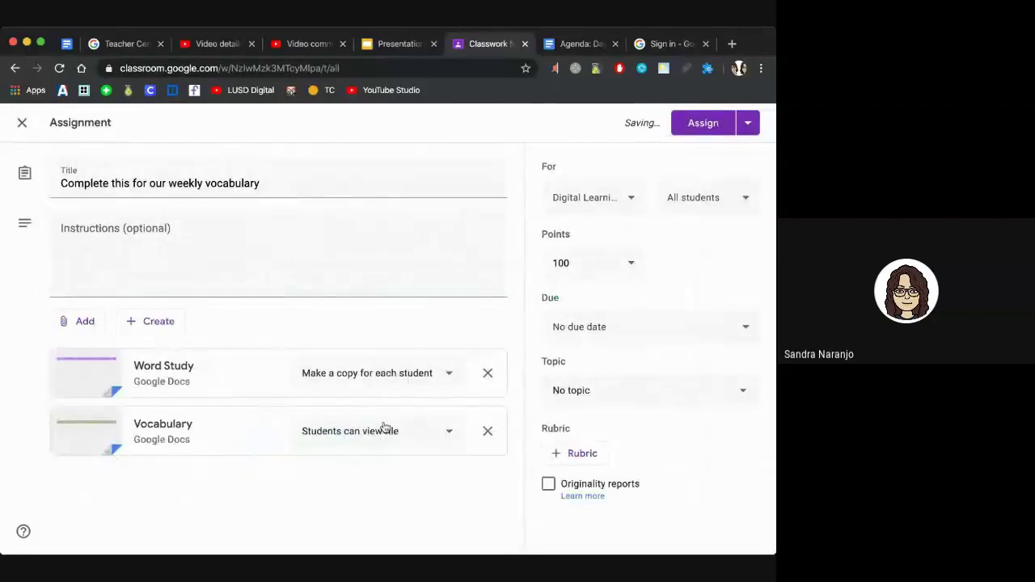
click(446, 431)
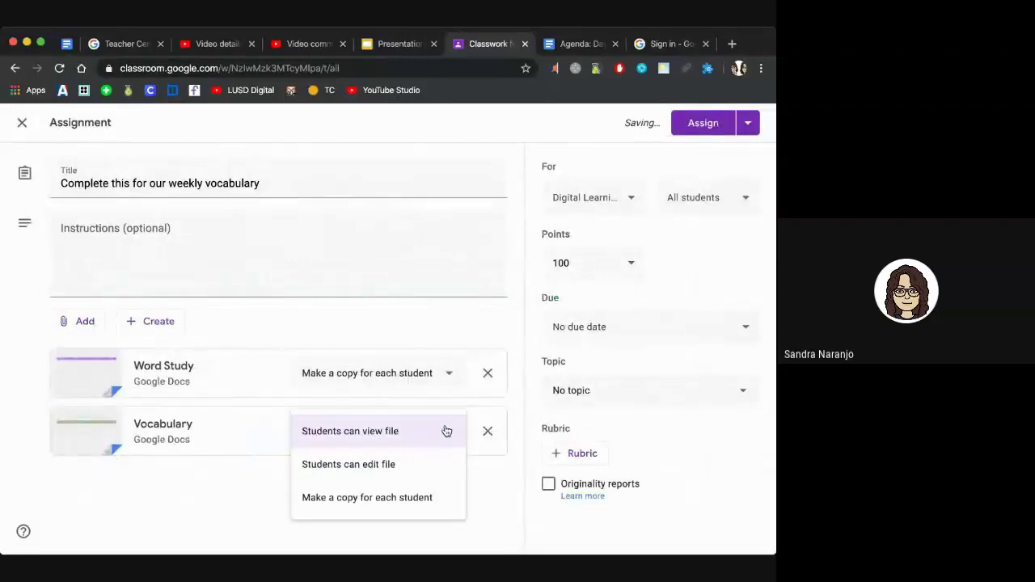
click(414, 505)
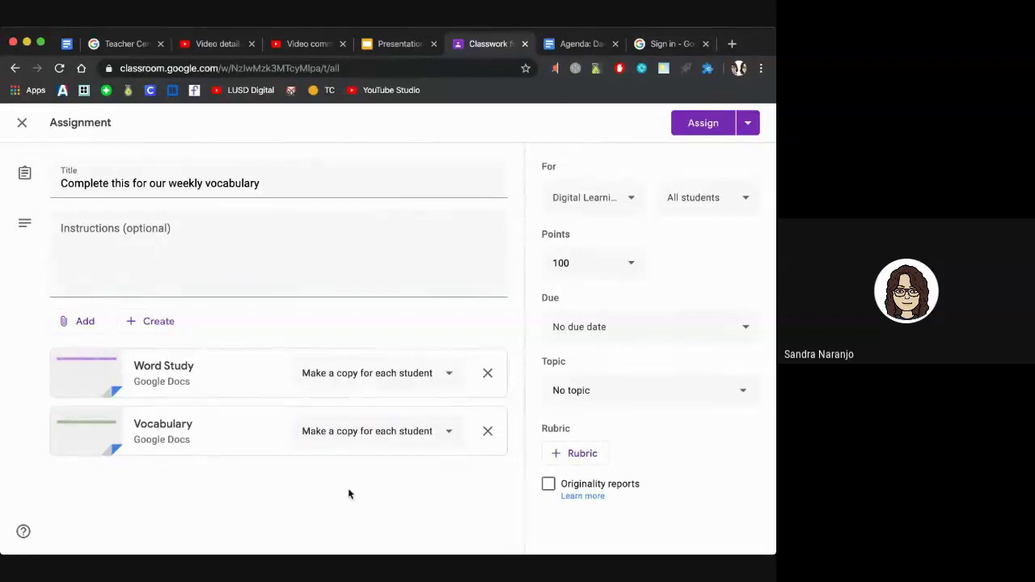
Attach a link to dictionary.com to the assignment.
click(85, 325)
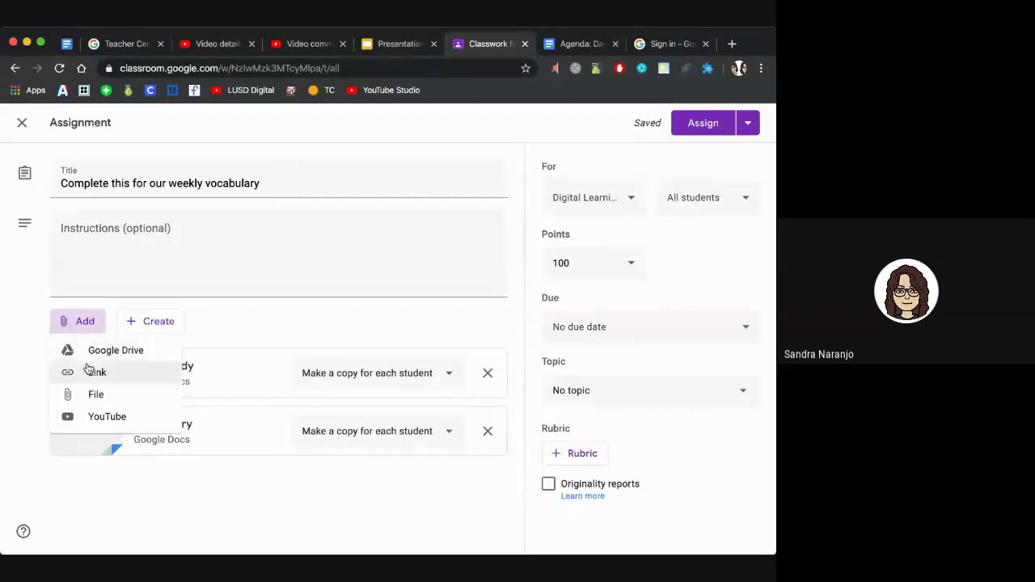
click(89, 370)
text(dictionary.com)
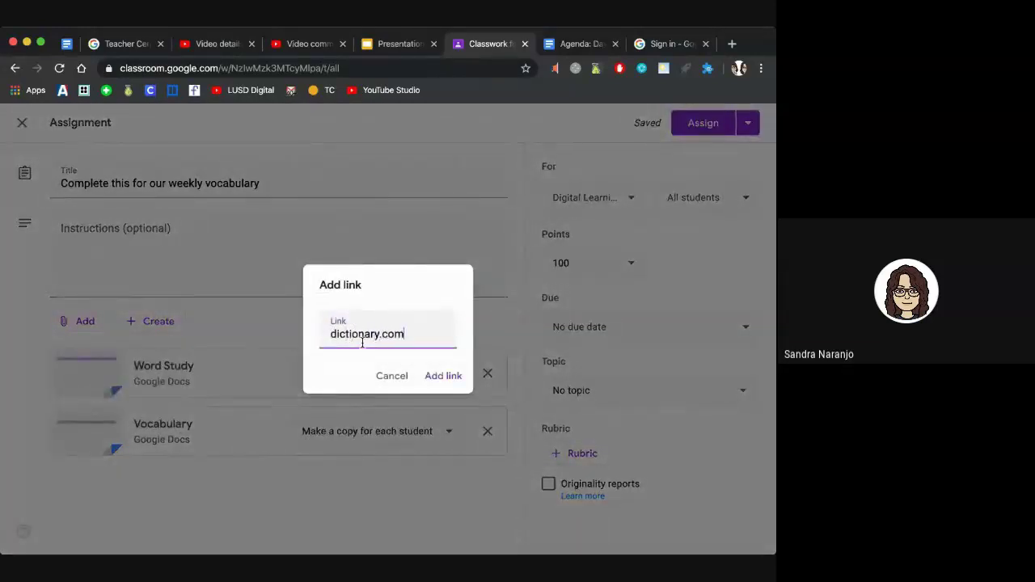
click(451, 376)
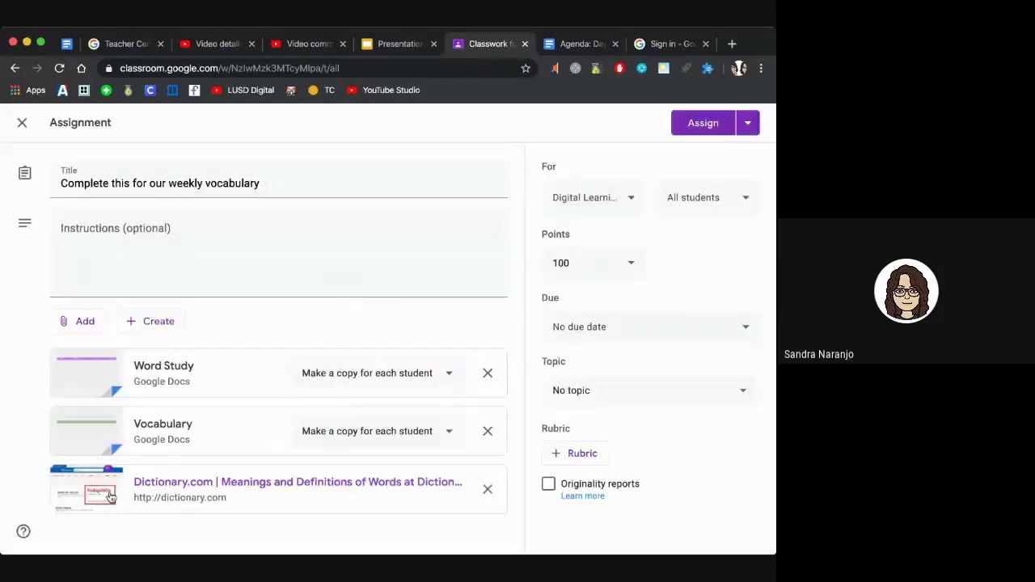
Enter the instructions "Use dicitionary.com as a reference" and, on a second line, "Do not copy and paste".
click(157, 255)
text(Us)
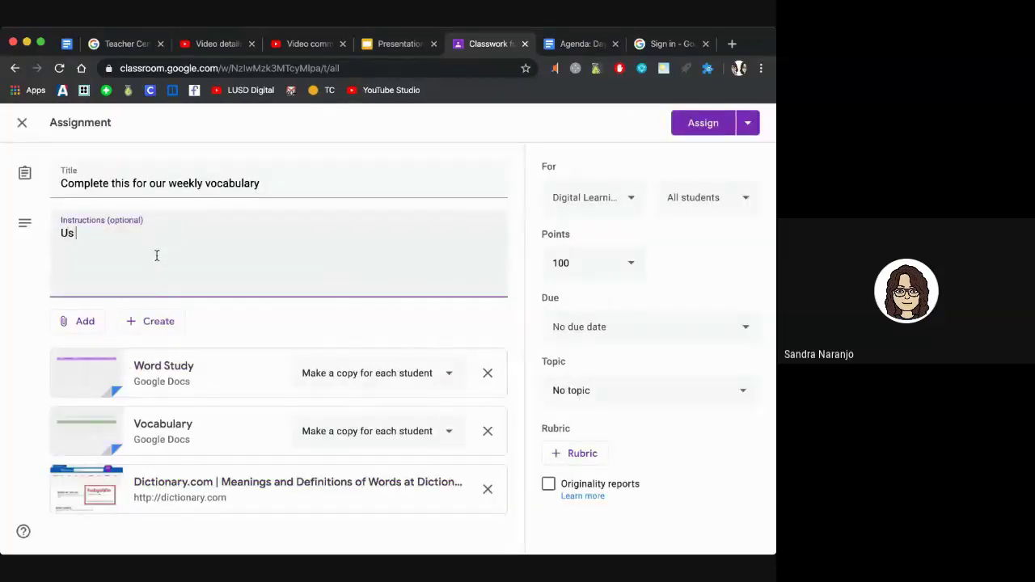
text(e dicitionary.com as)
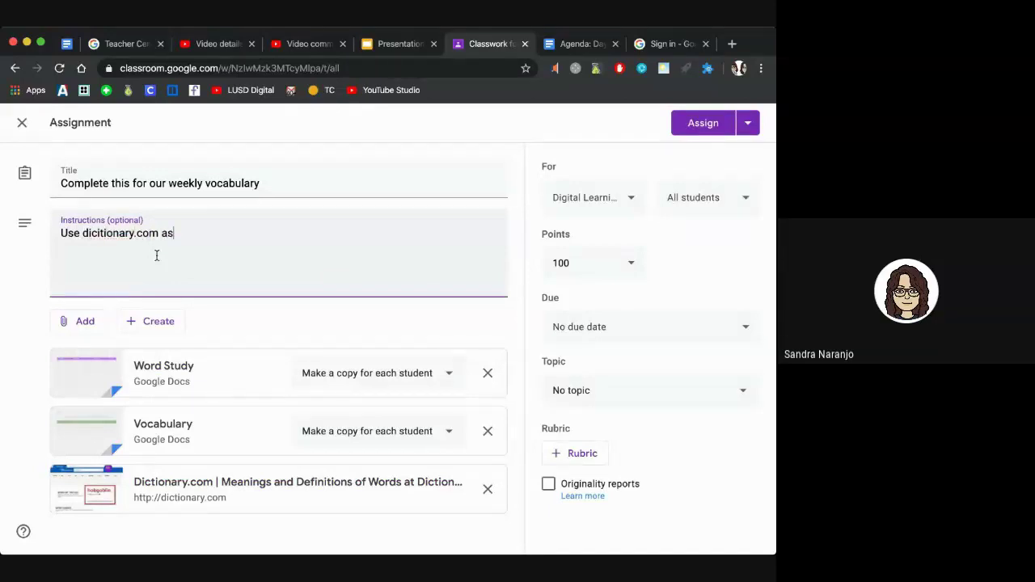
text( a reference)
key(Return)
text(Do not)
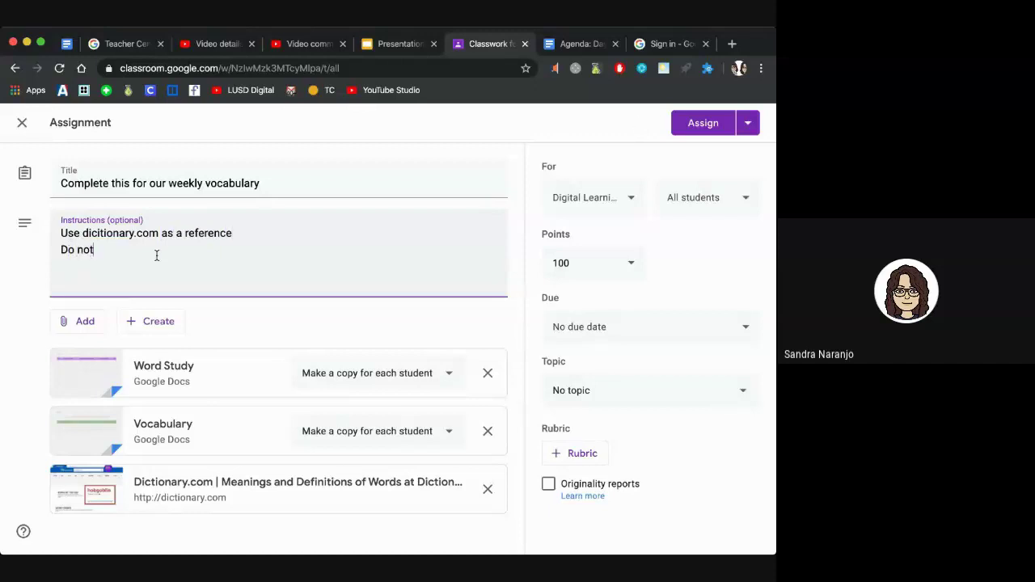
text( copy and paste)
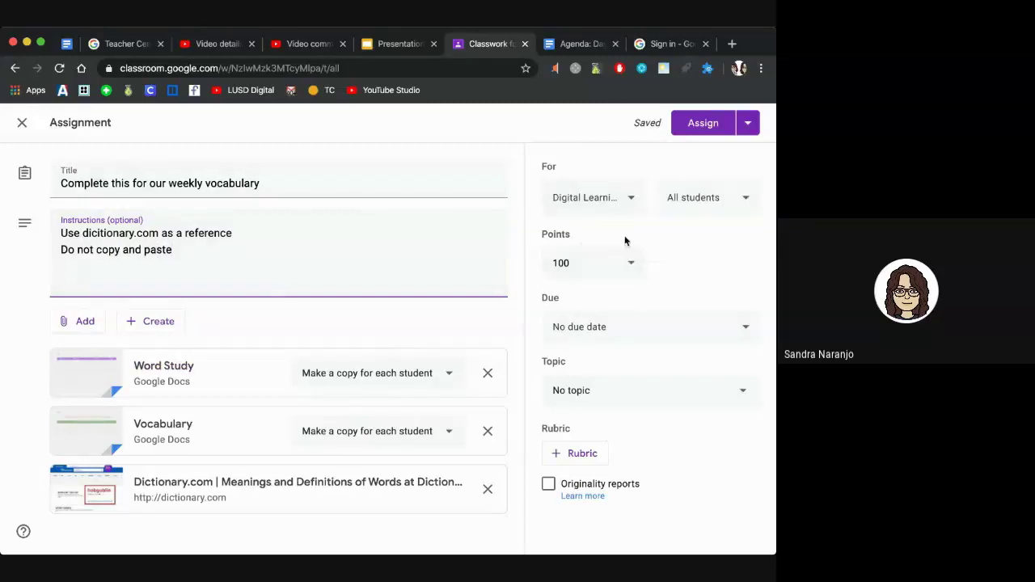
Review the classes and individual students the assignment can go to, keeping Digital Learning and all students selected.
click(630, 201)
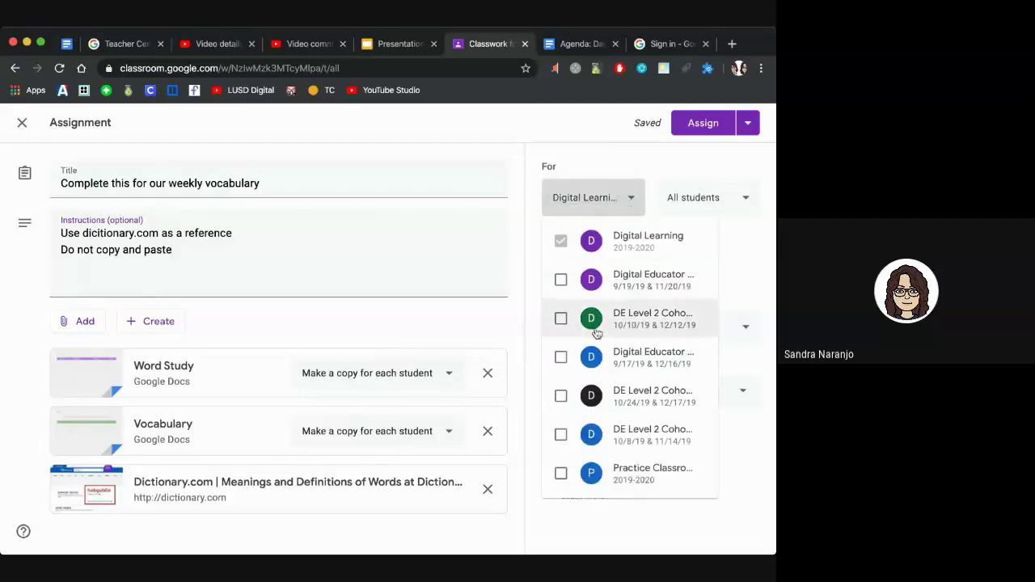
click(734, 283)
click(738, 201)
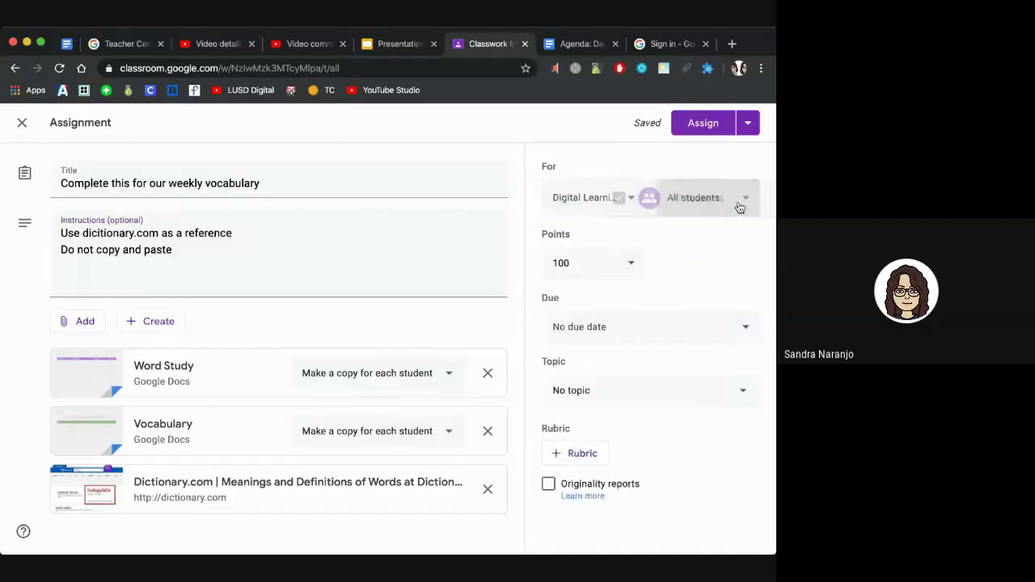
click(571, 160)
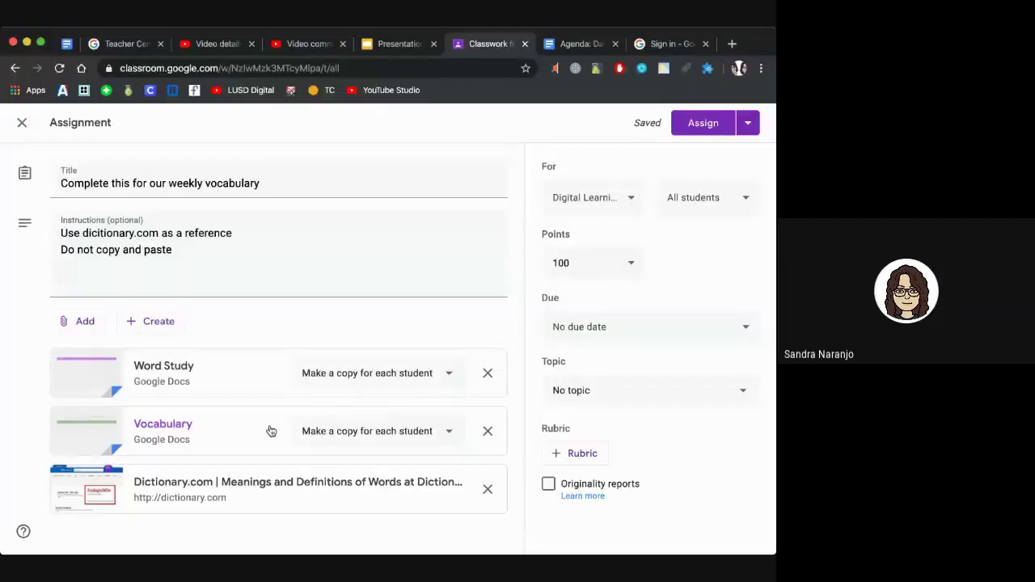
click(707, 208)
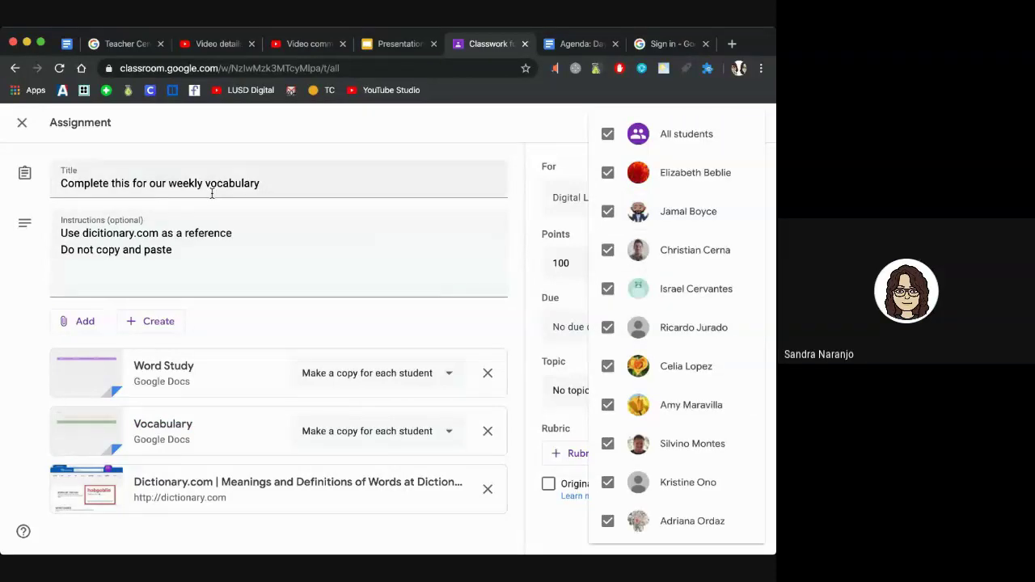
click(529, 226)
Set the assignment's points to 10.
click(595, 263)
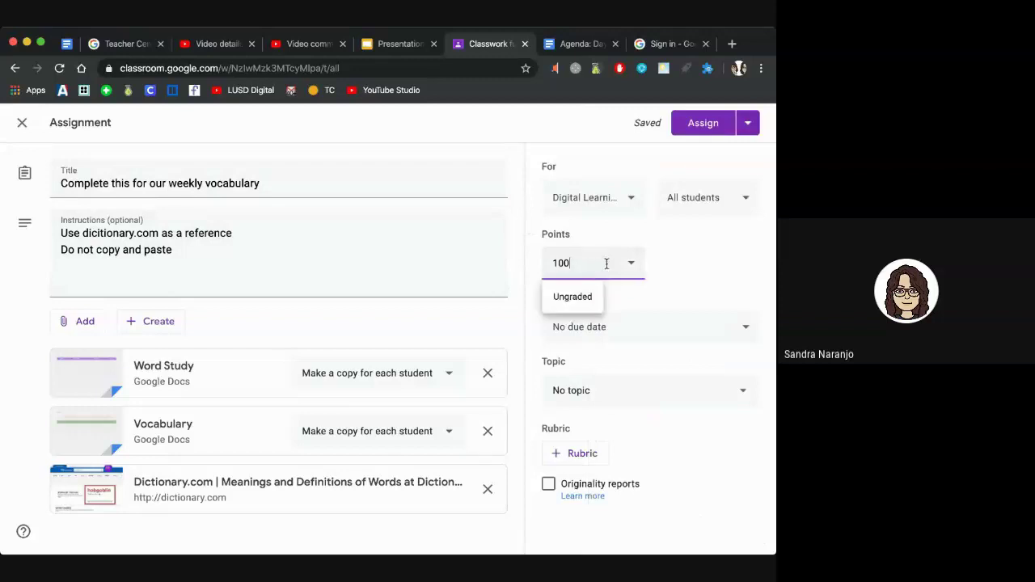
double_click(586, 261)
text(10)
click(684, 261)
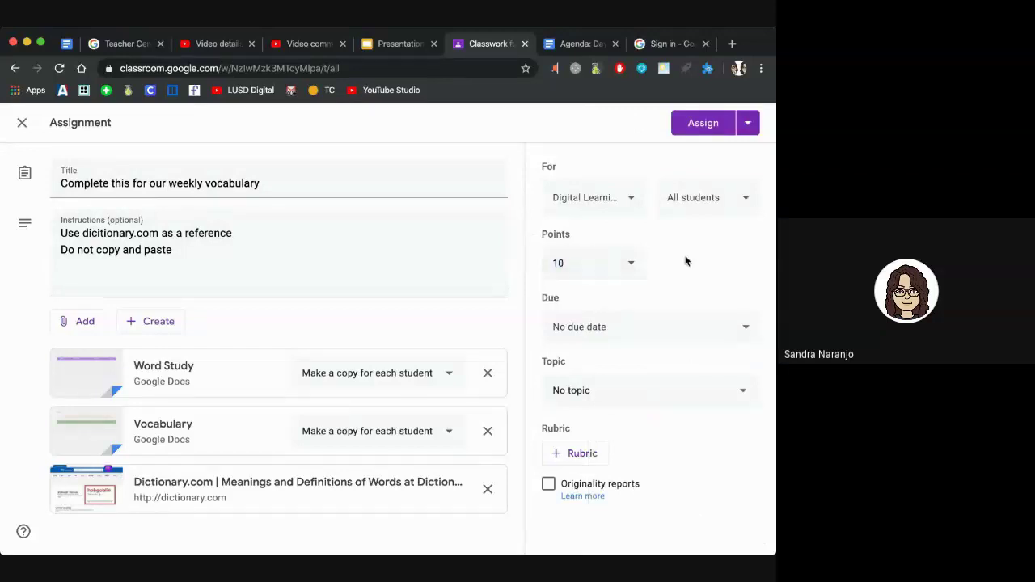
Set the assignment's due date to Mar 24, 2020, without a time.
click(626, 323)
click(669, 384)
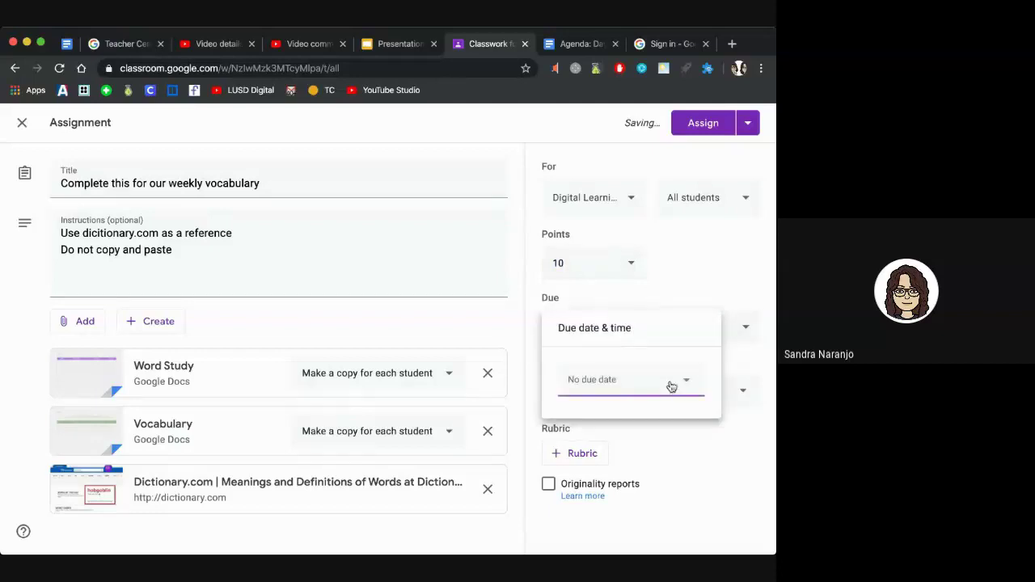
click(616, 510)
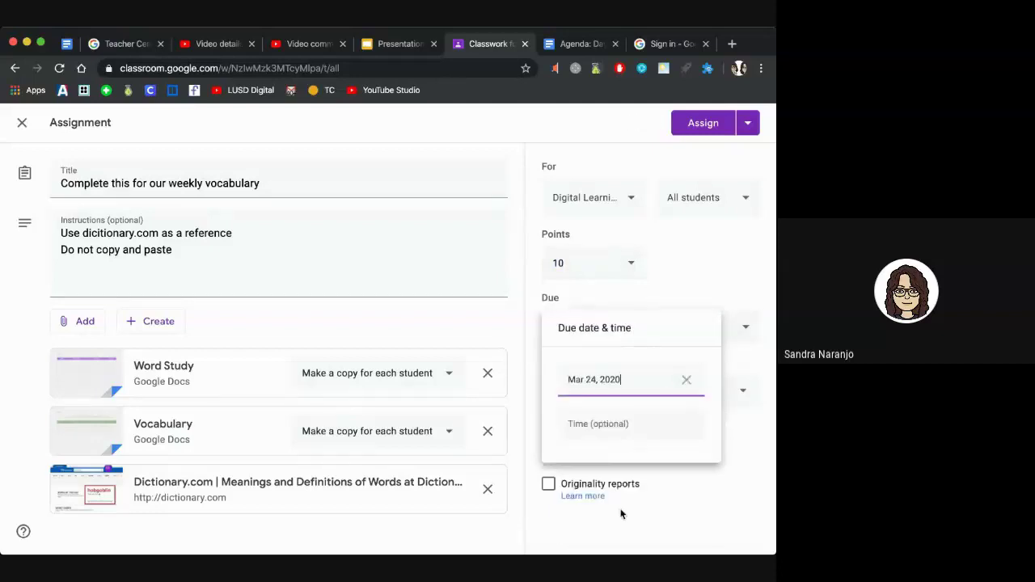
click(695, 270)
Create a new topic named "Vocabulary" for the assignment and assign it to the class.
click(610, 401)
scroll(614, 336, down, 1)
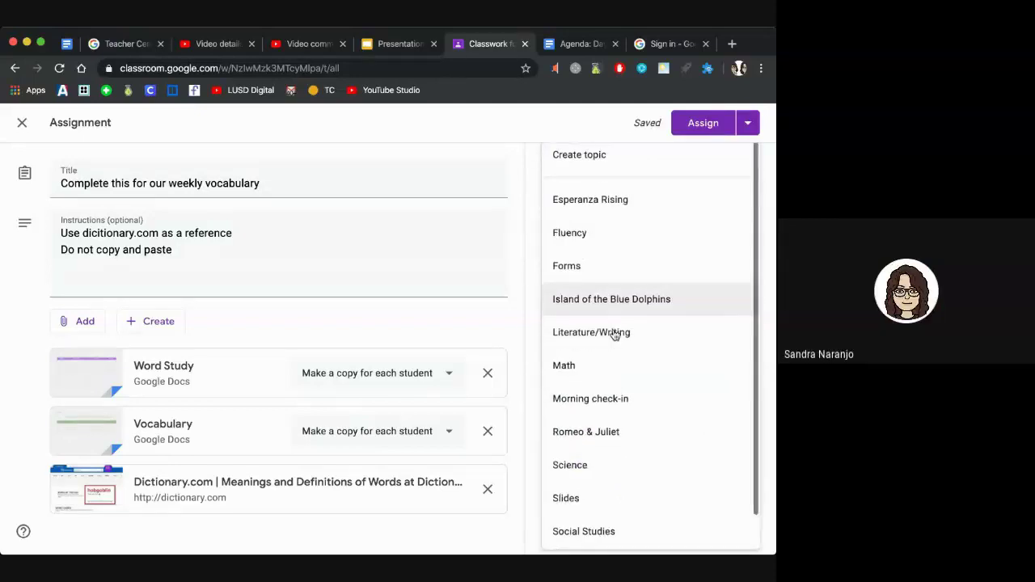
scroll(615, 335, down, 2)
scroll(616, 334, up, 2)
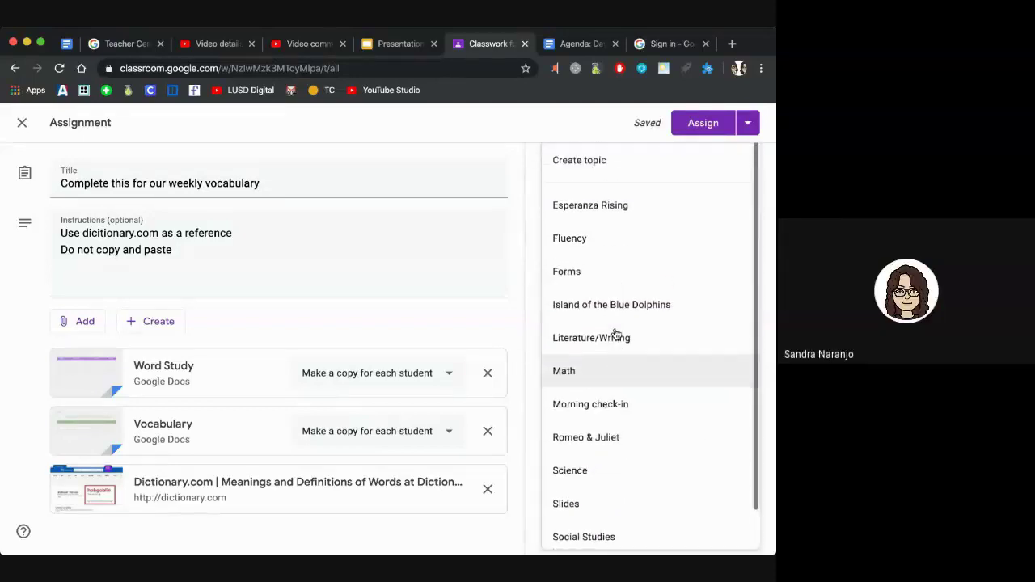
scroll(615, 334, up, 1)
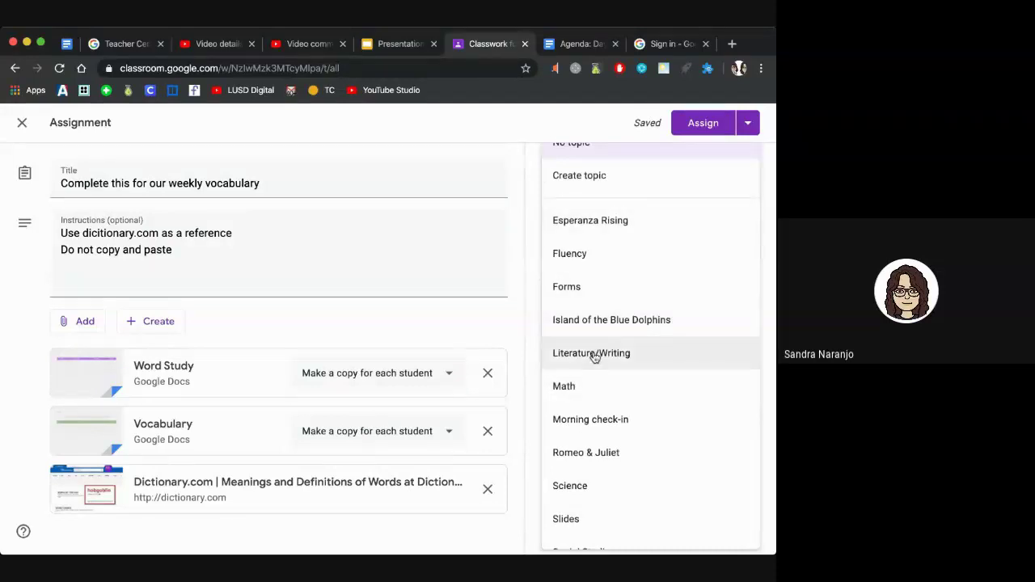
click(590, 176)
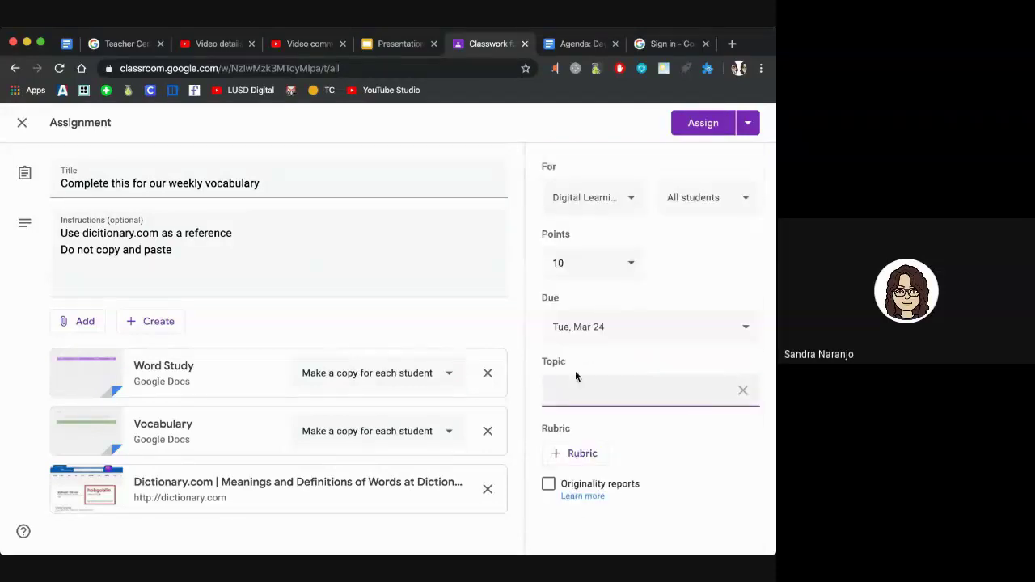
text(Vocabulary)
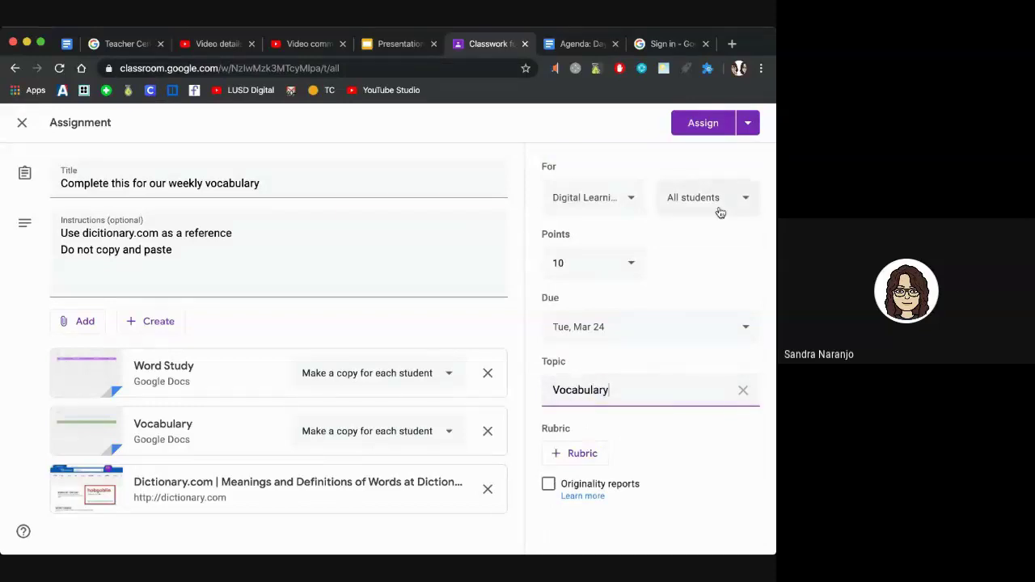
click(697, 128)
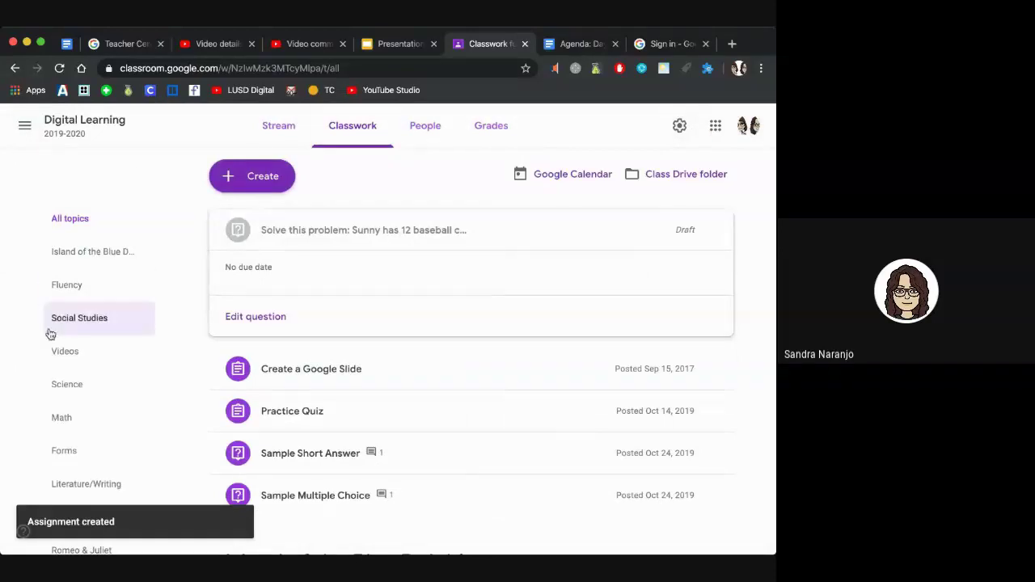
Open the weekly vocabulary assignment under the Vocabulary topic for editing and dismiss the originality reports tip.
scroll(49, 334, down, 2)
scroll(49, 334, down, 5)
click(67, 411)
click(716, 252)
click(656, 281)
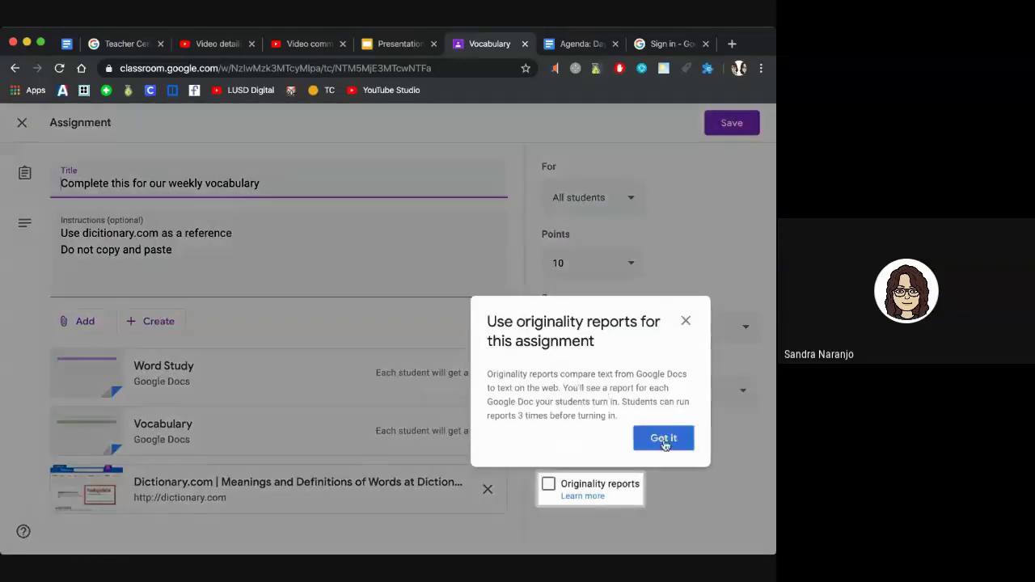
click(663, 437)
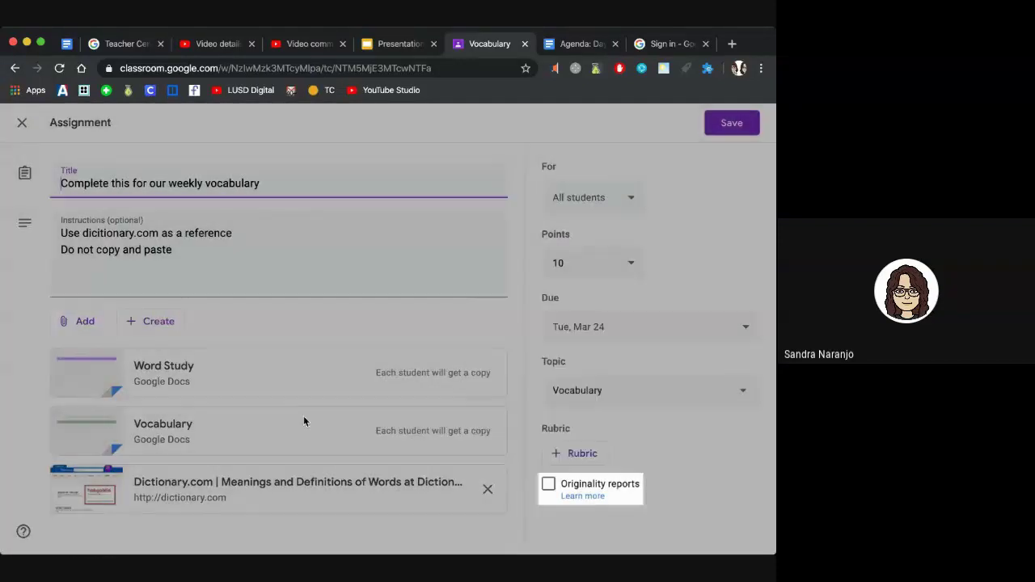
Attach the "Agenda: Day 1 Cohort 3" document from Google Drive to the assignment and view its student access options.
click(67, 322)
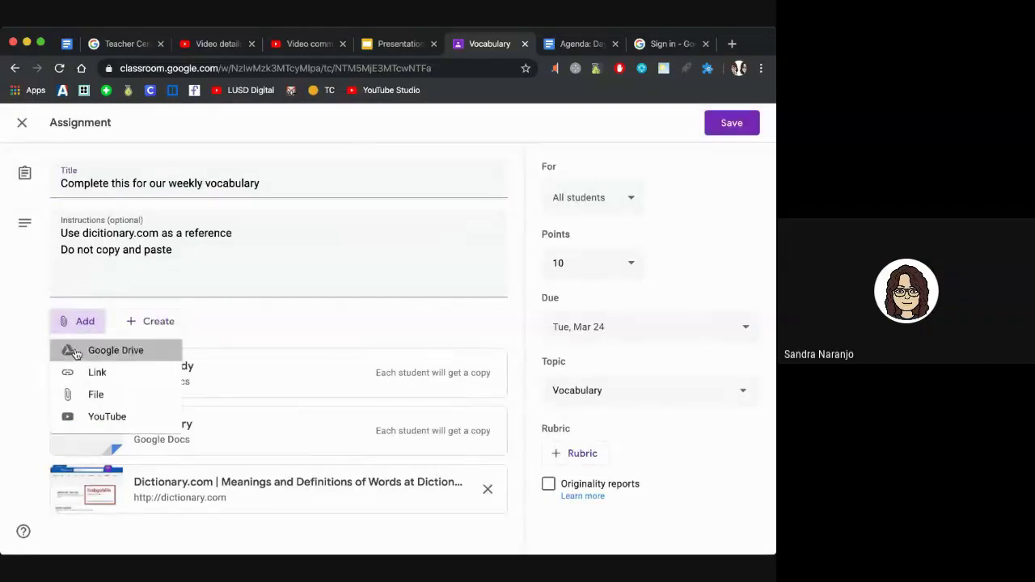
click(76, 353)
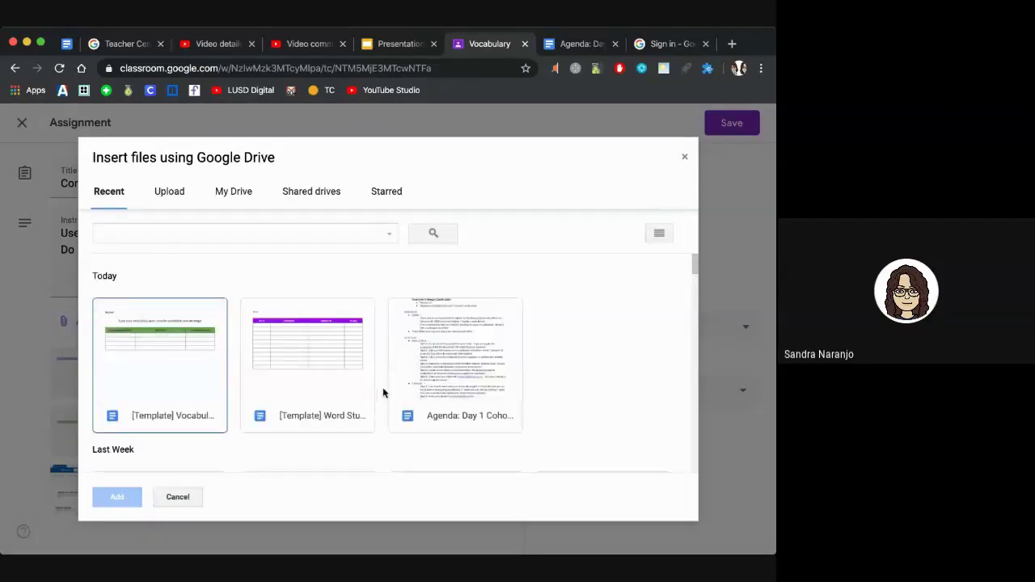
click(476, 359)
click(102, 505)
scroll(436, 466, down, 1)
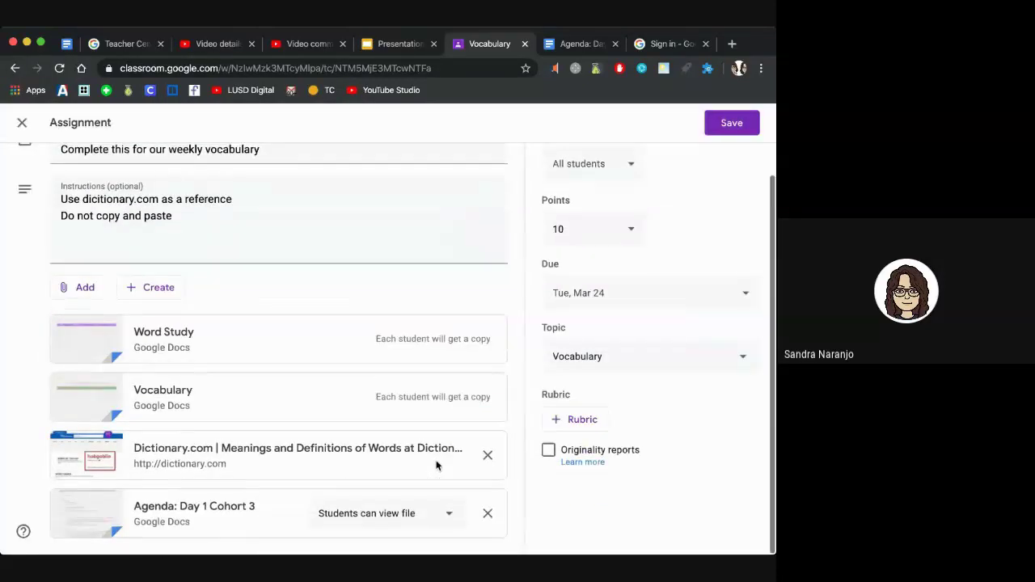
click(392, 522)
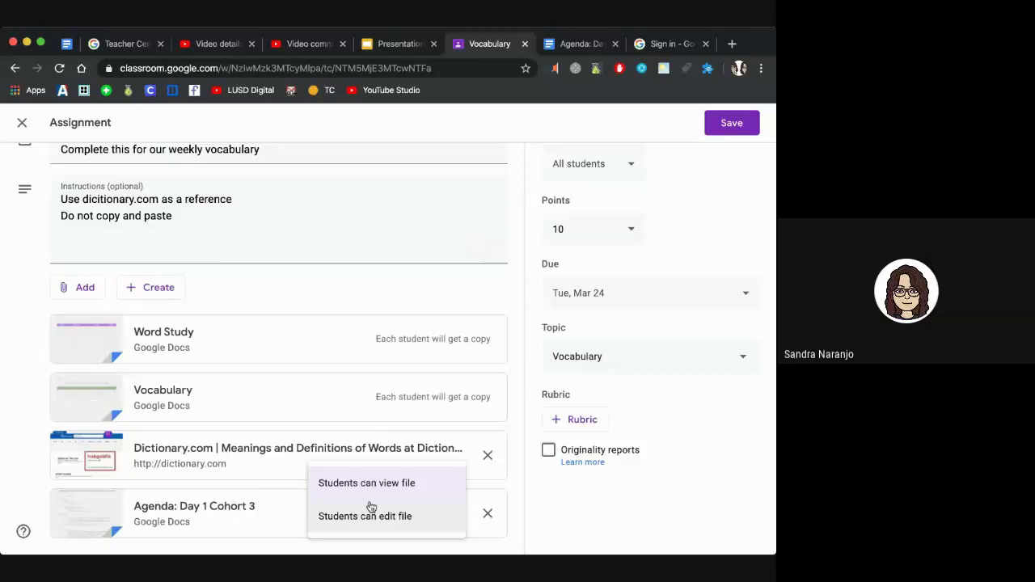
Open the feedback form for reporting an issue or requesting a feature, and cancel it without sending.
click(23, 534)
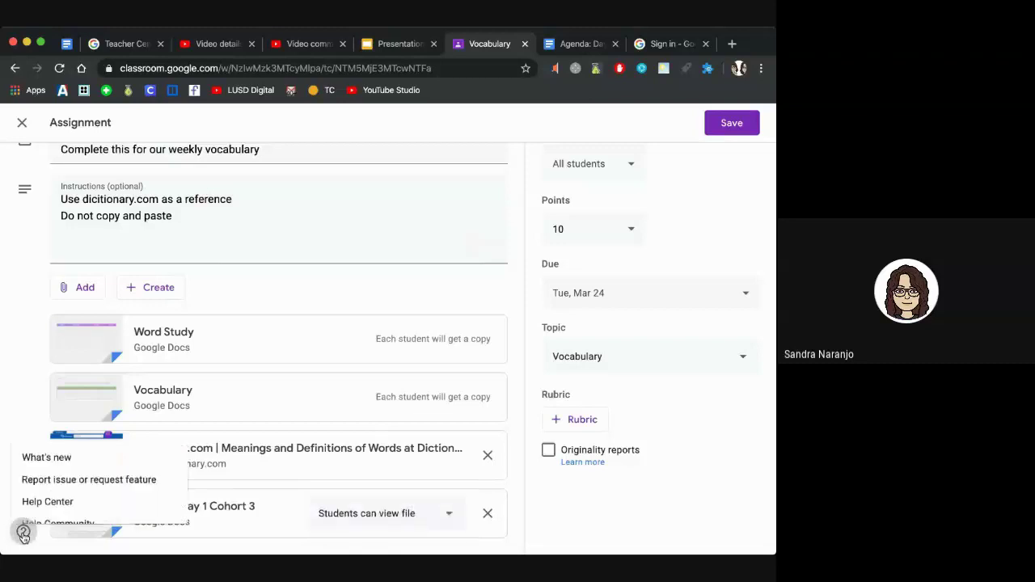
click(47, 458)
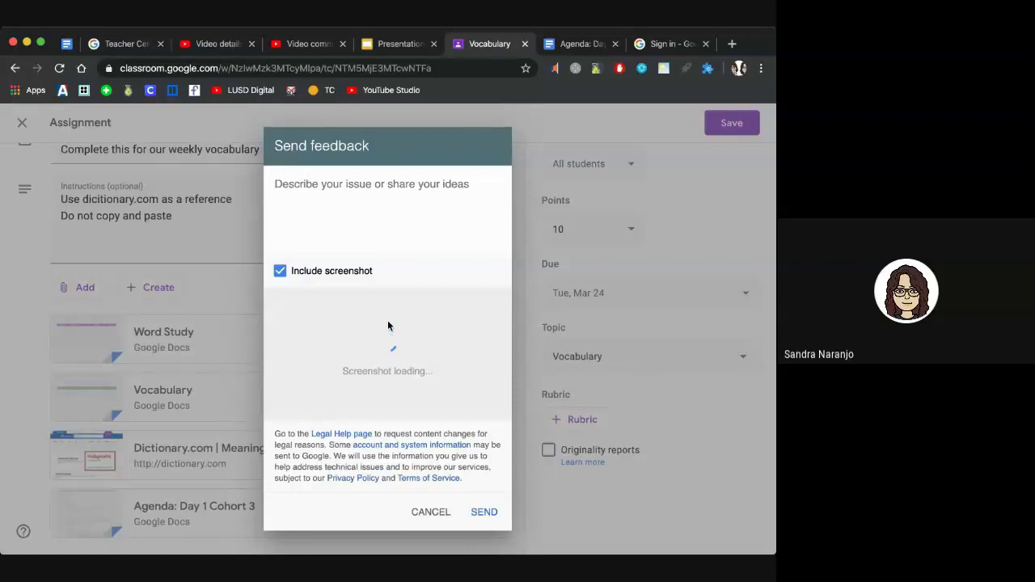
click(431, 512)
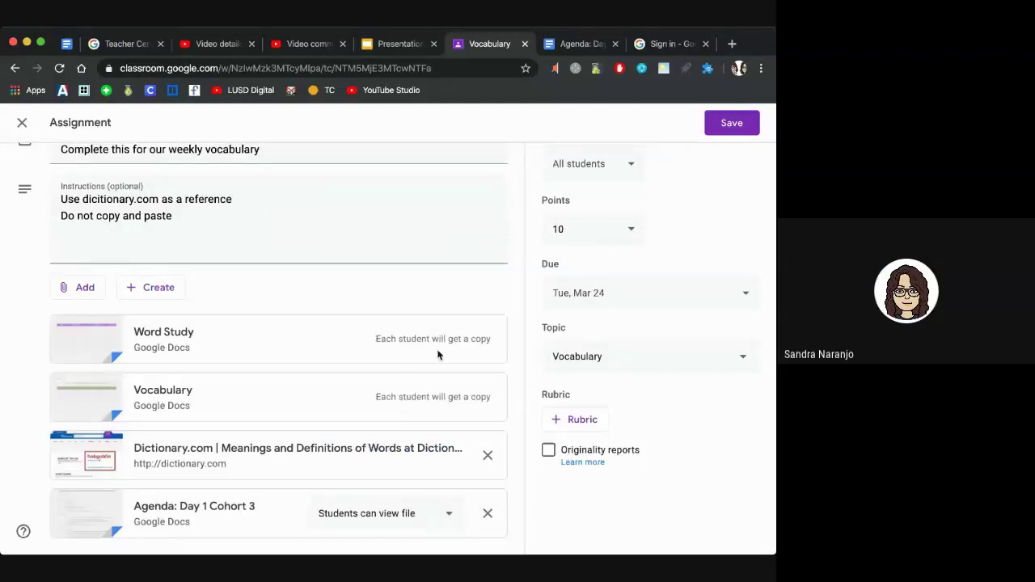
Check the agenda file's student access options again and close the assignment without saving.
click(444, 514)
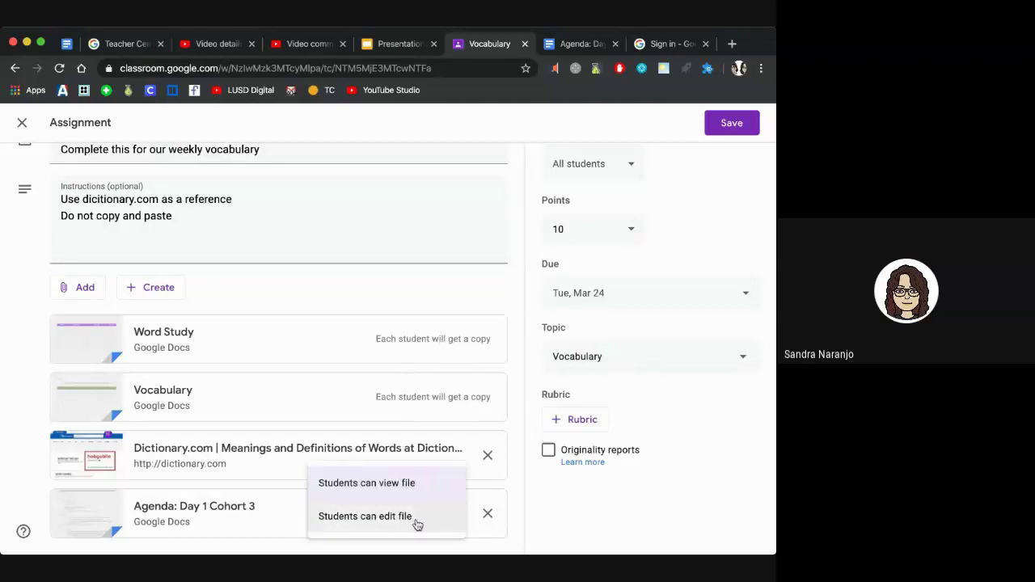
click(487, 513)
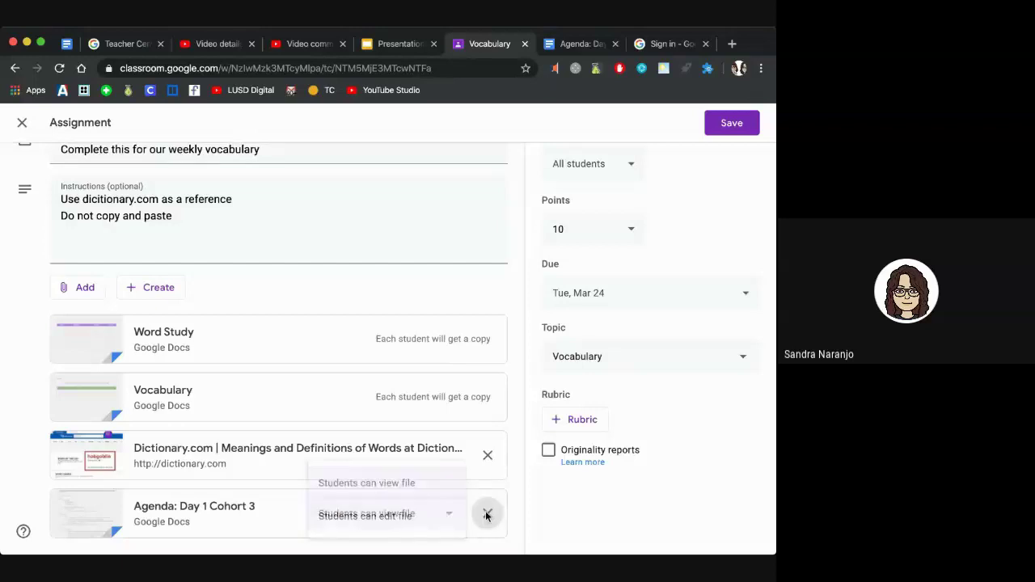
click(22, 122)
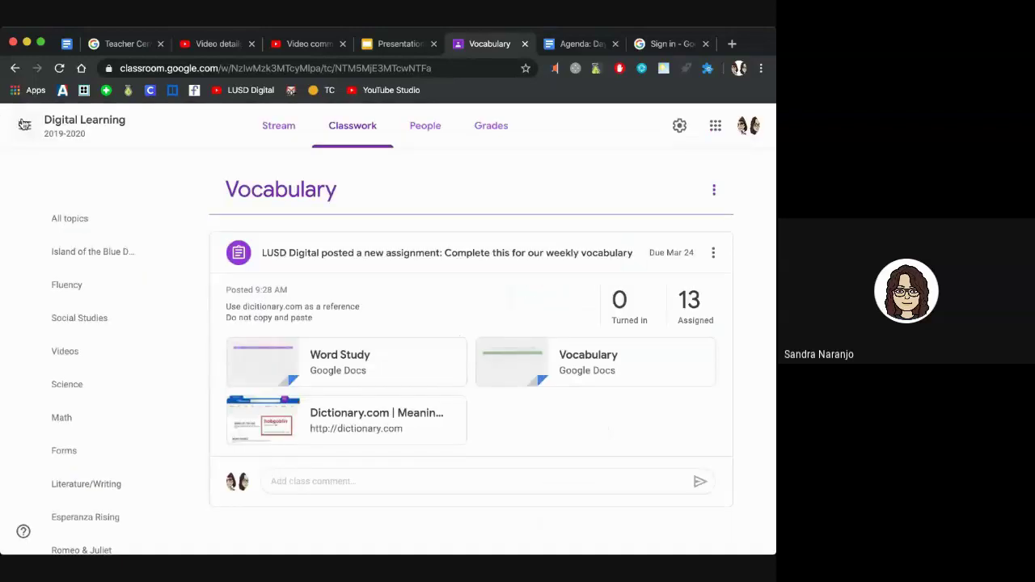
scroll(305, 291, down, 2)
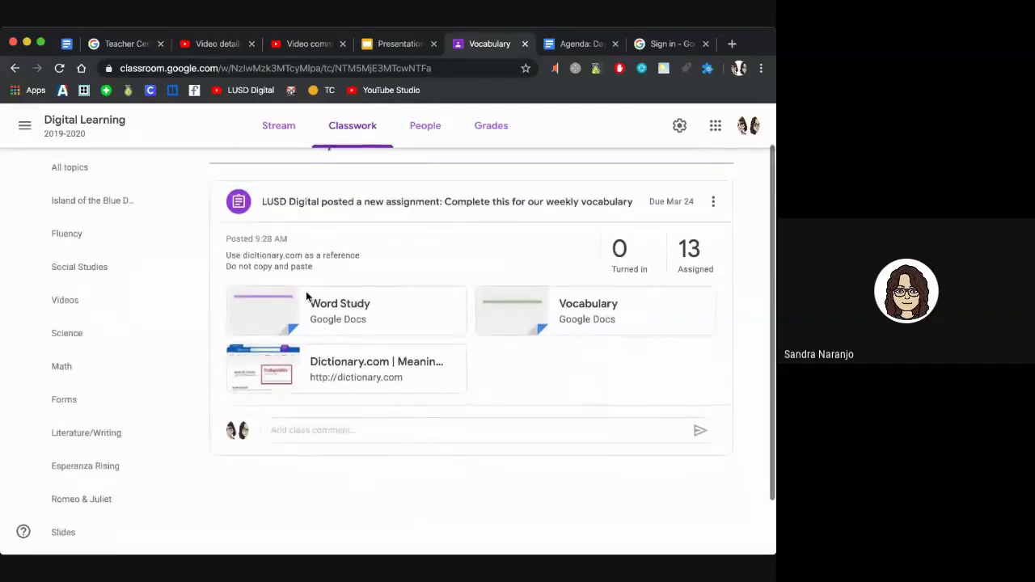
scroll(306, 291, up, 2)
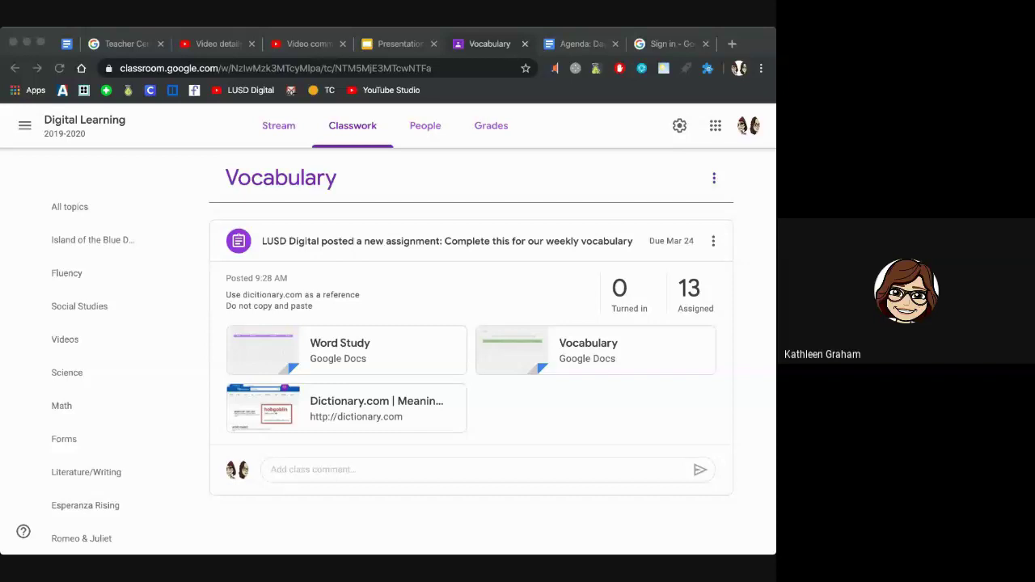
Open the weekly vocabulary assignment for editing, bring up the link attachment dialog, cancel it and leave without saving.
click(759, 358)
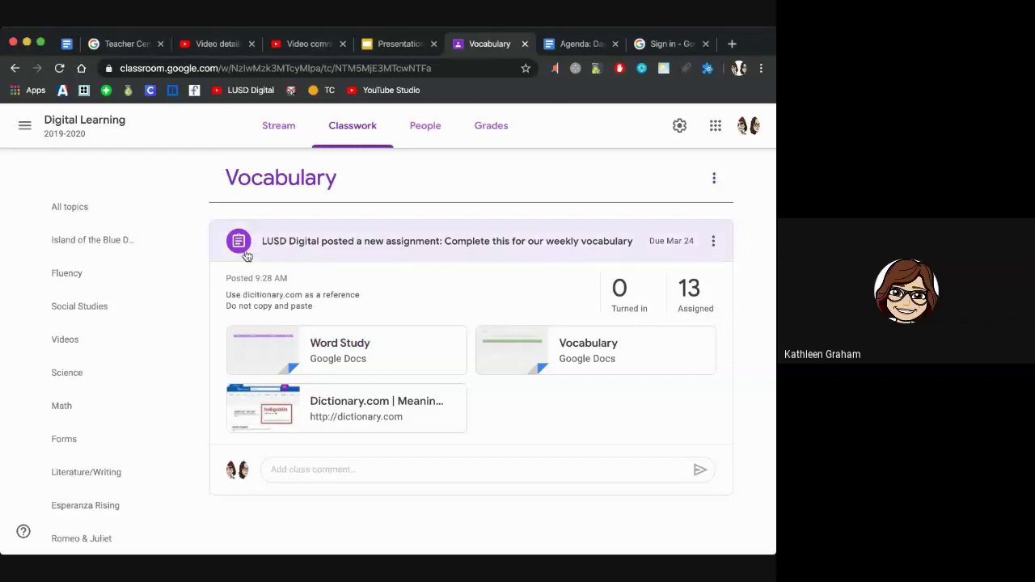
click(713, 240)
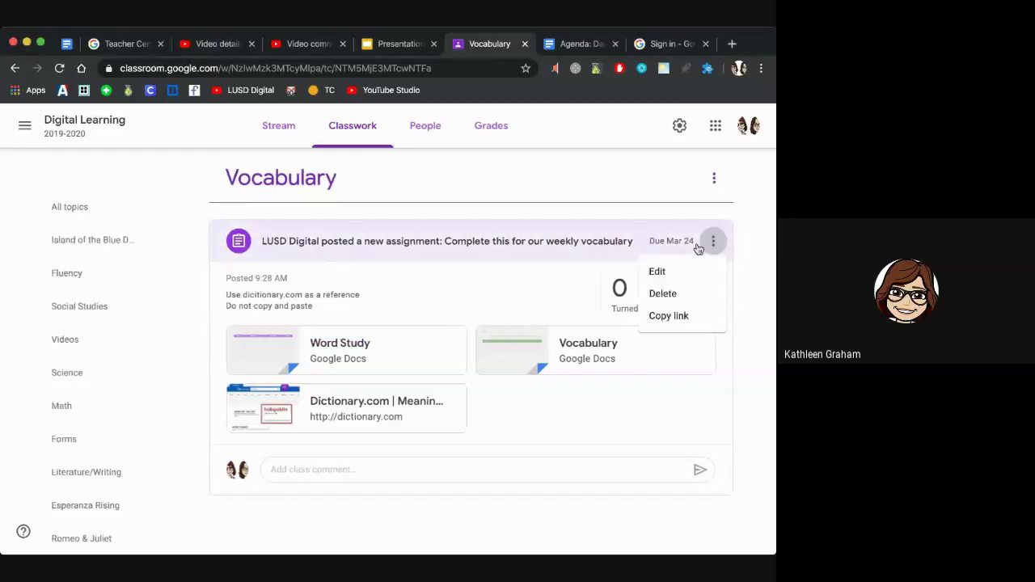
click(678, 271)
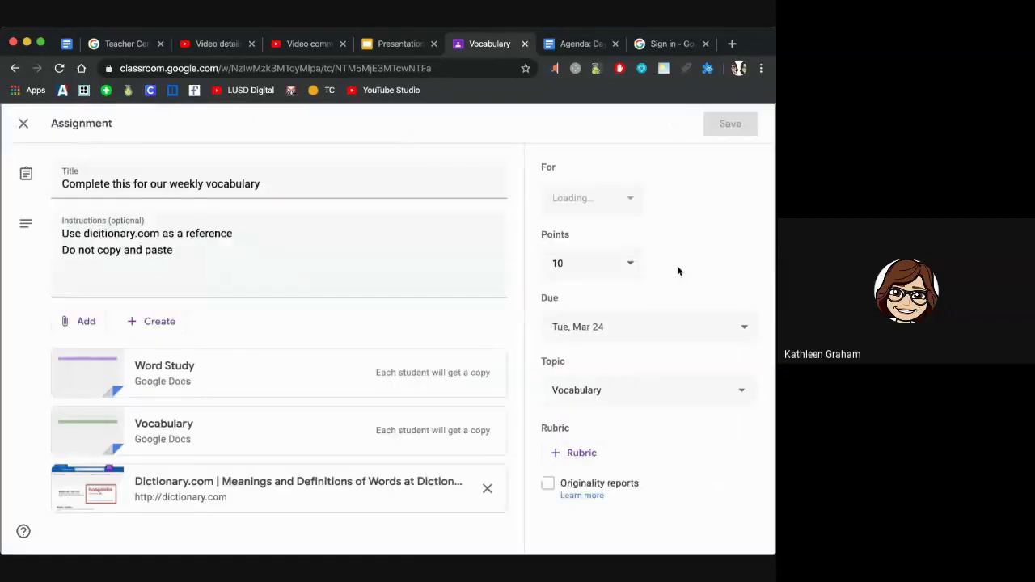
click(81, 321)
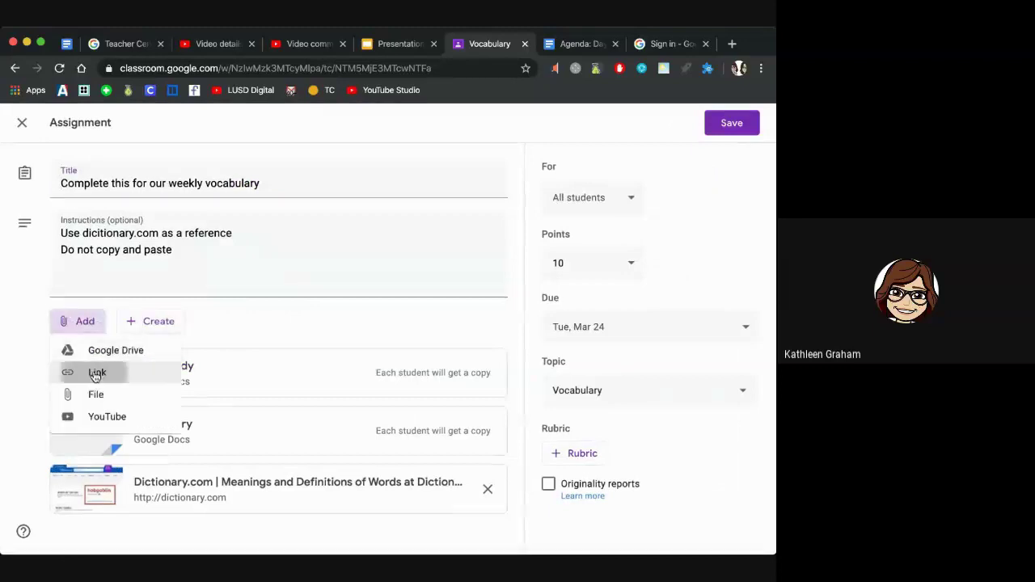
click(95, 374)
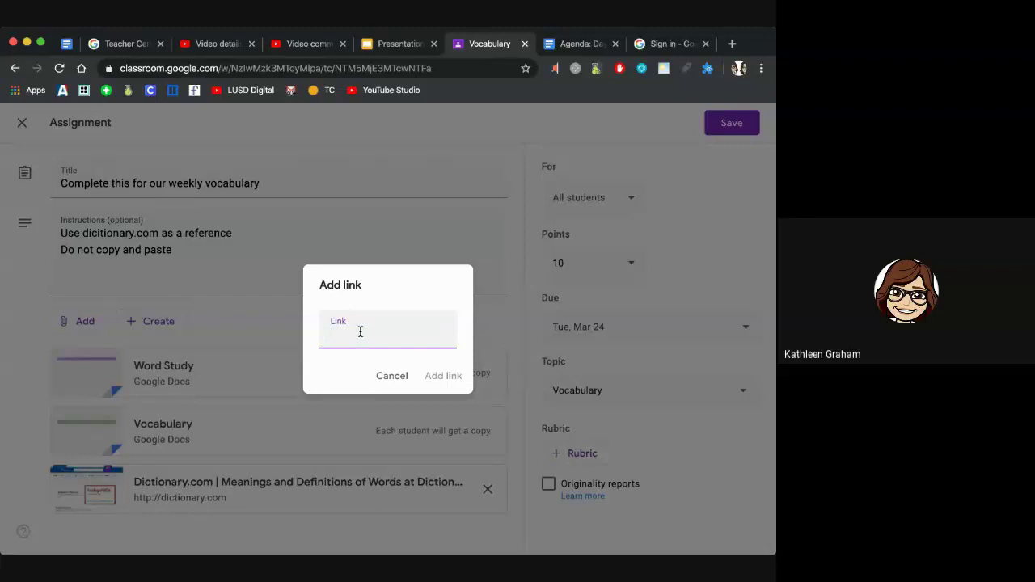
click(386, 378)
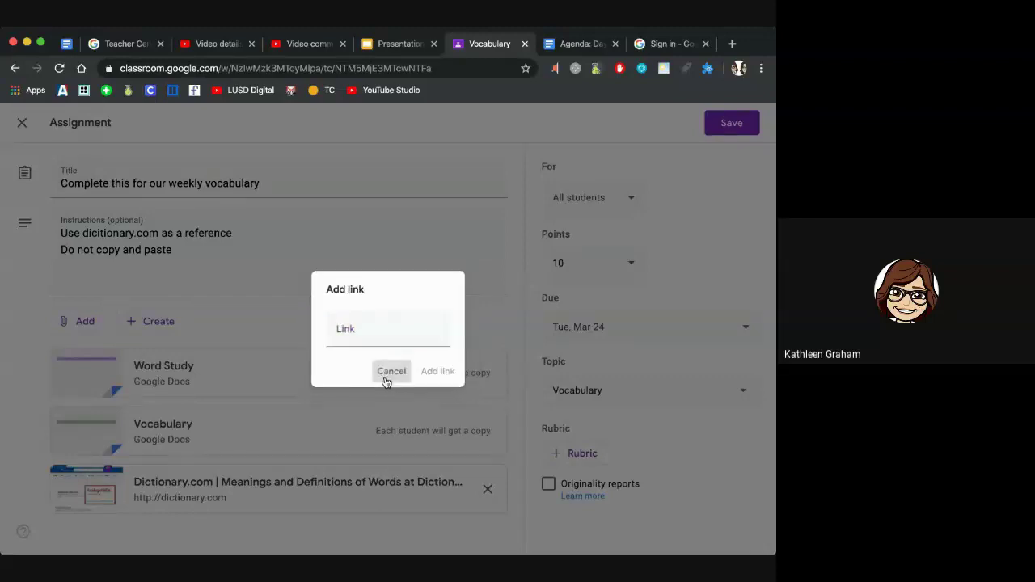
click(22, 122)
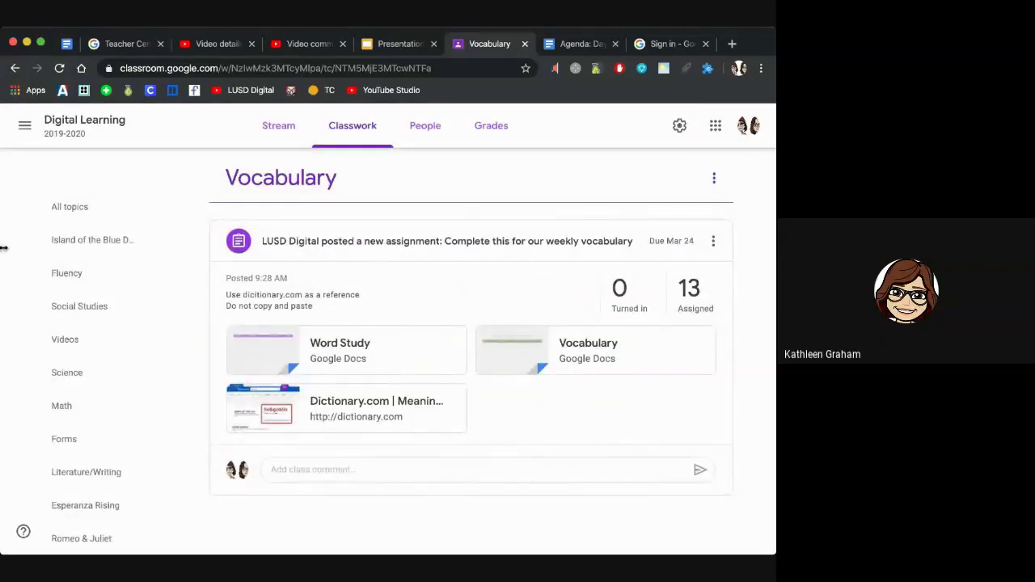
Show all topics in the classwork and view the types of items that can be created.
click(78, 212)
scroll(164, 237, up, 5)
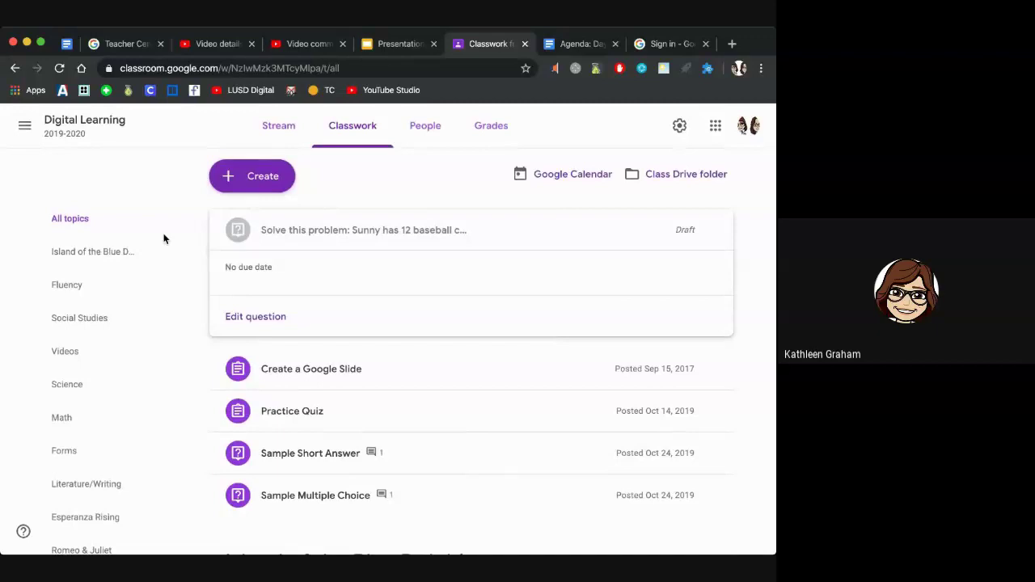
click(255, 178)
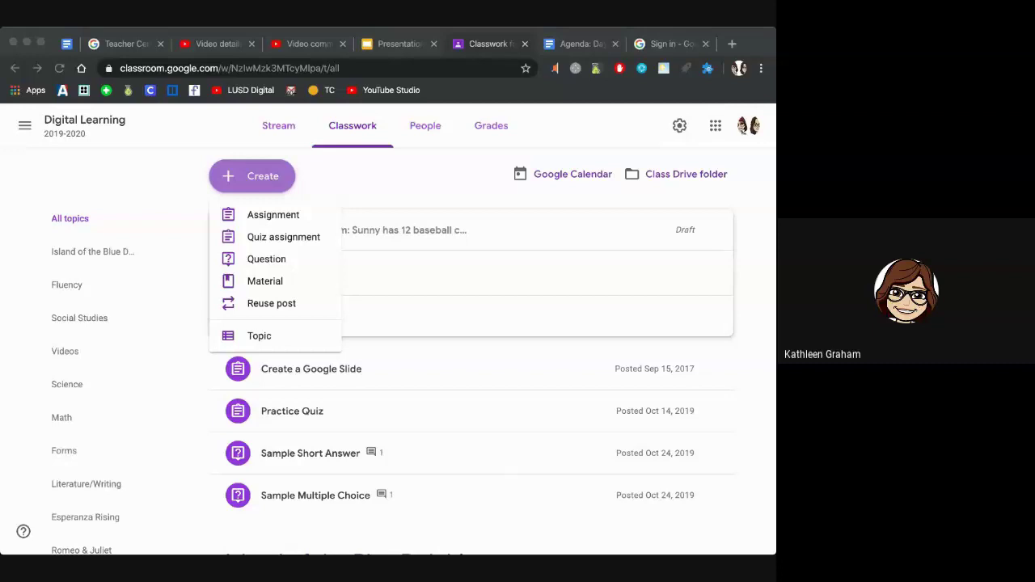
click(755, 235)
click(332, 183)
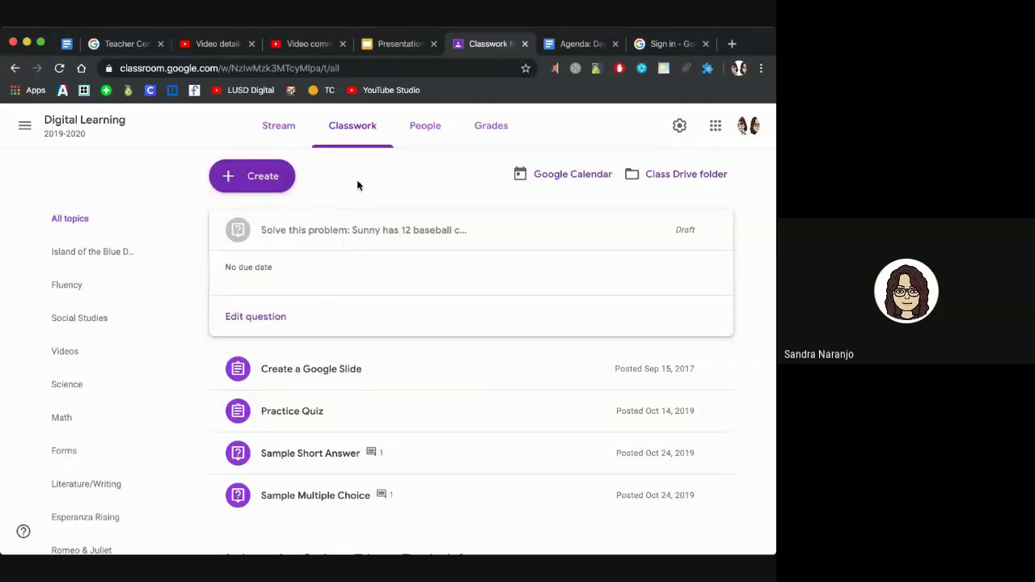
Start a new classwork material titled "Link to Newsela".
click(275, 179)
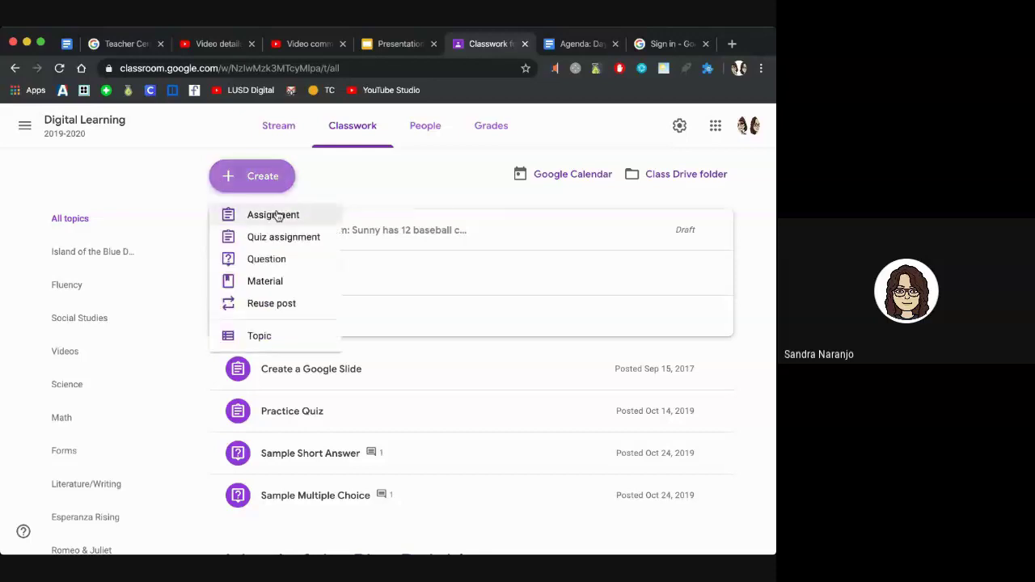
click(265, 282)
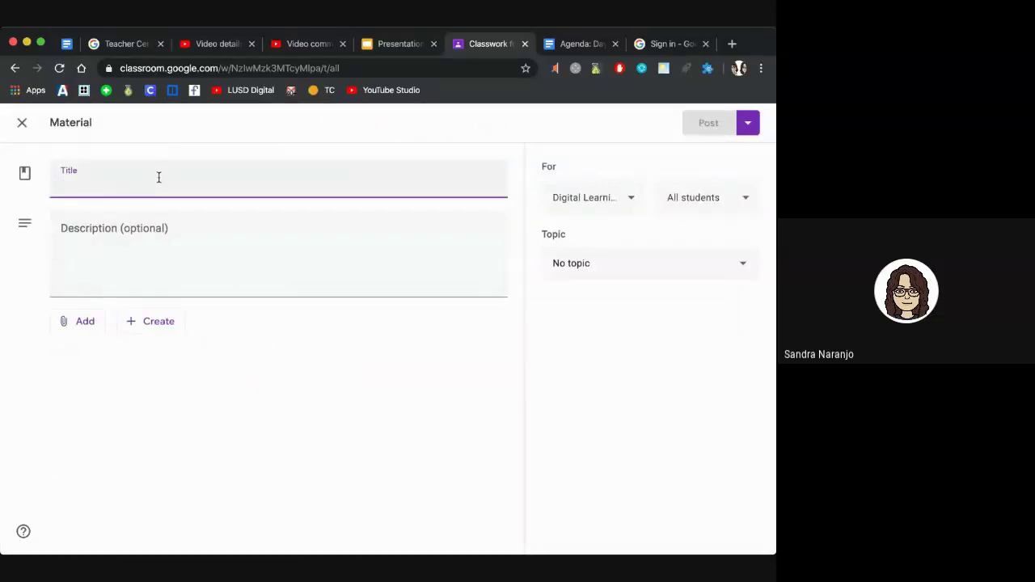
text(Link to Newslela)
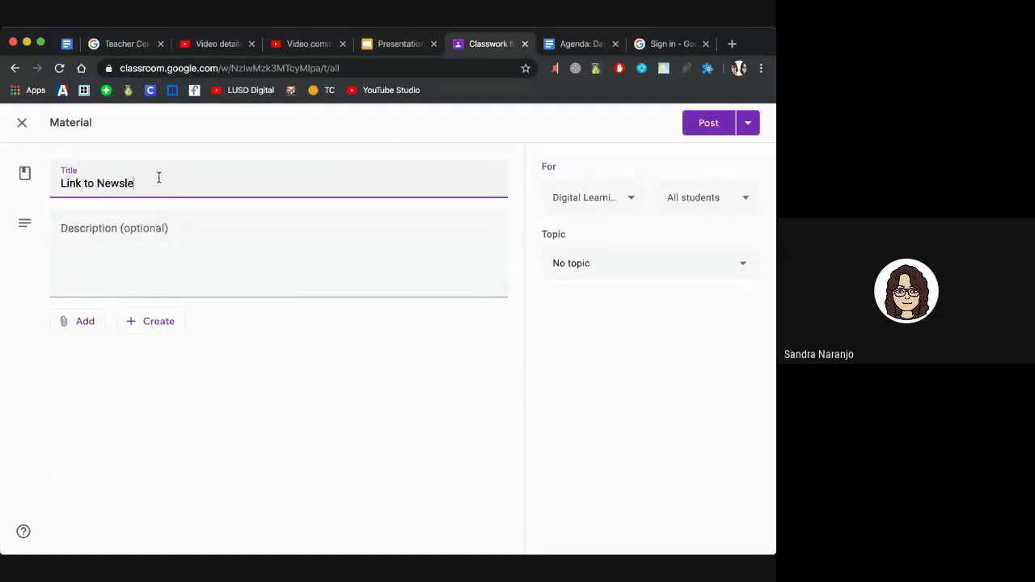
click(111, 254)
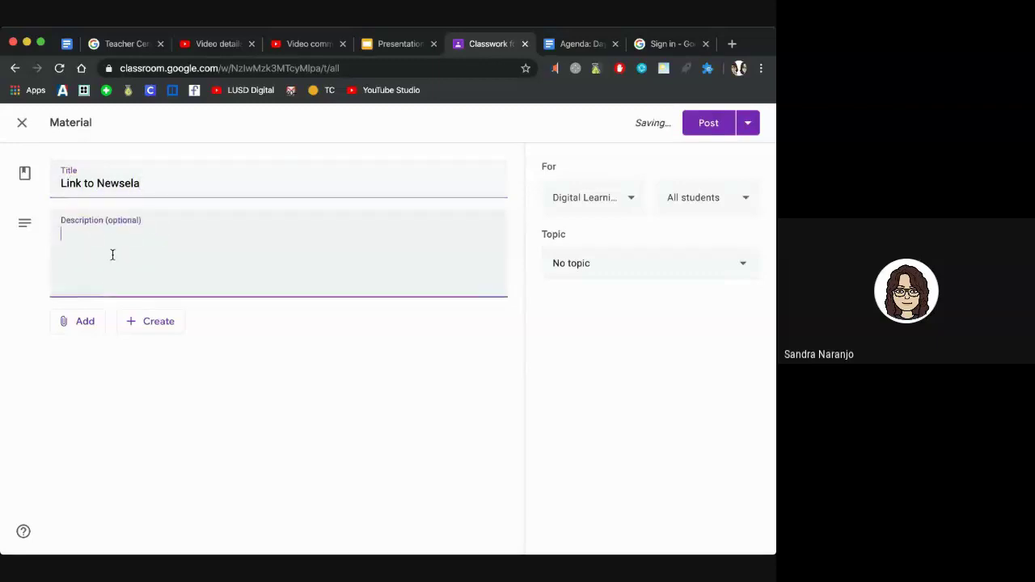
Attach the link newsela.com to the material and post it to the class.
click(72, 324)
click(76, 372)
text(newsela.com)
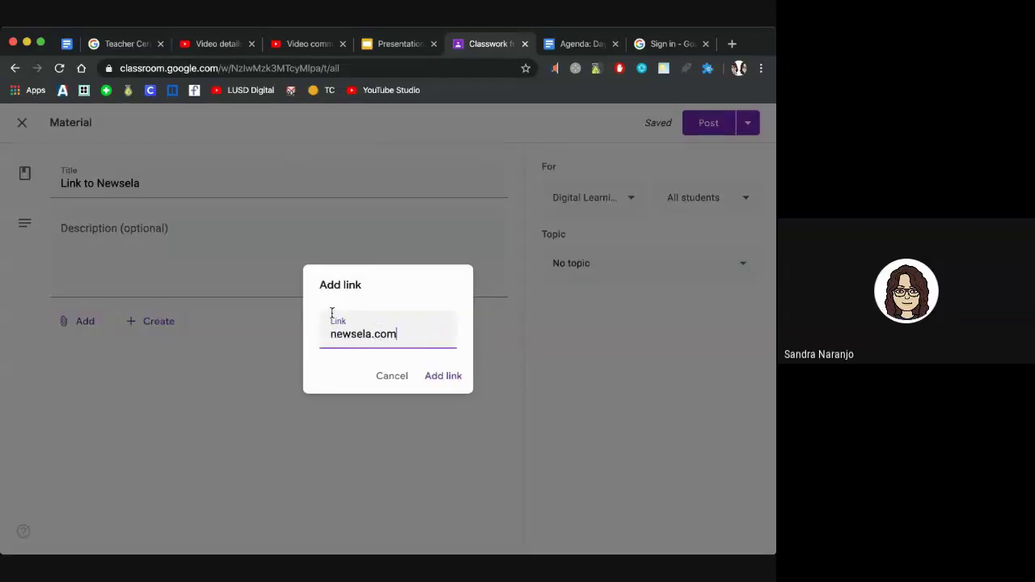
click(440, 375)
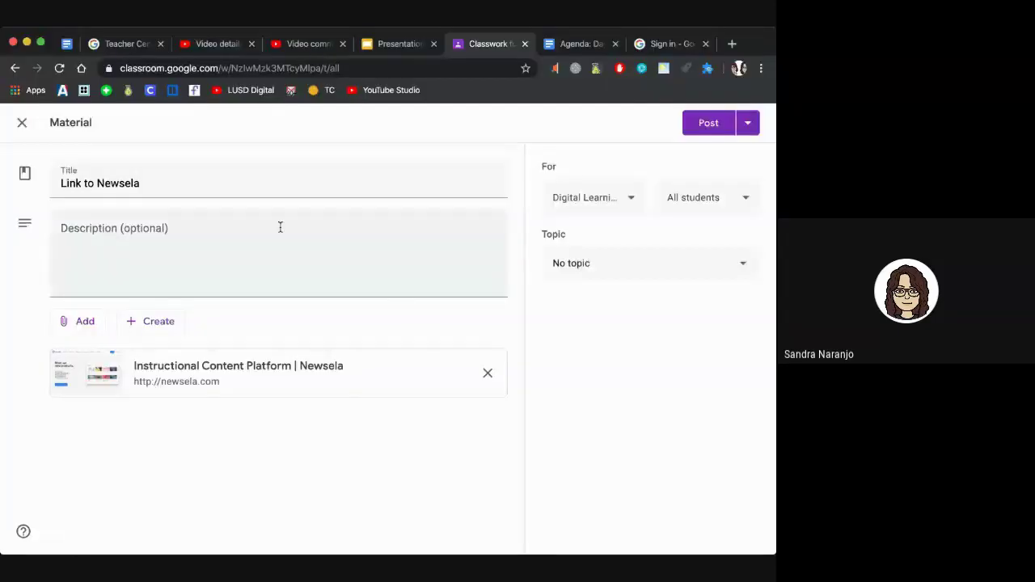
click(702, 125)
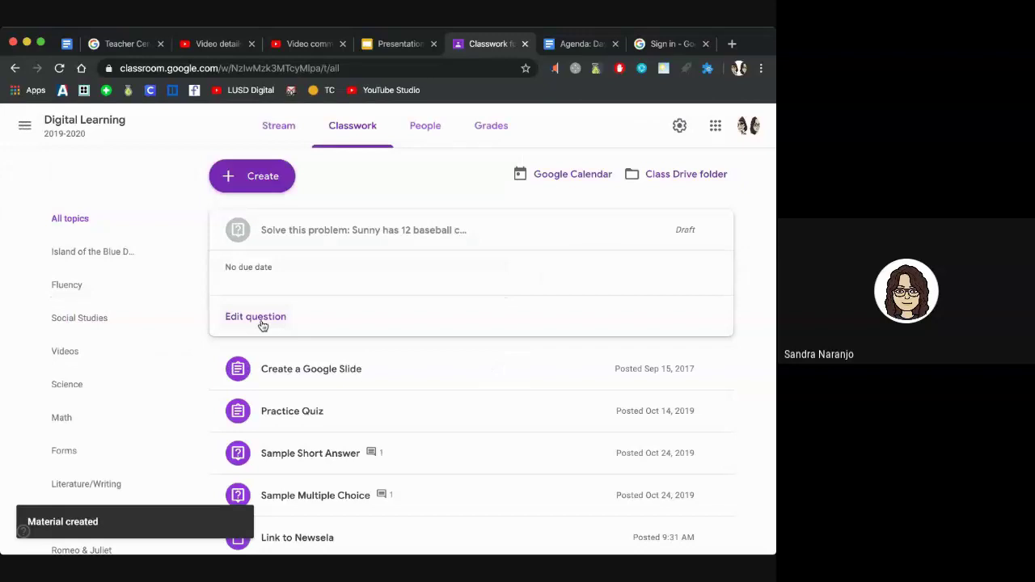
Collapse the draft question in the classwork list and look over the posted items without a topic.
click(679, 229)
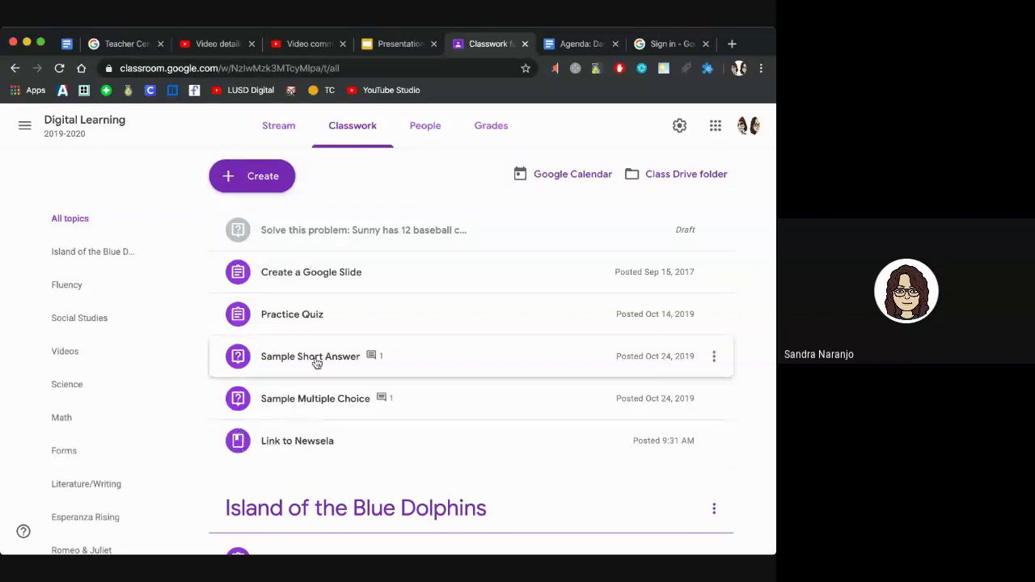
scroll(318, 371, down, 2)
scroll(316, 326, up, 2)
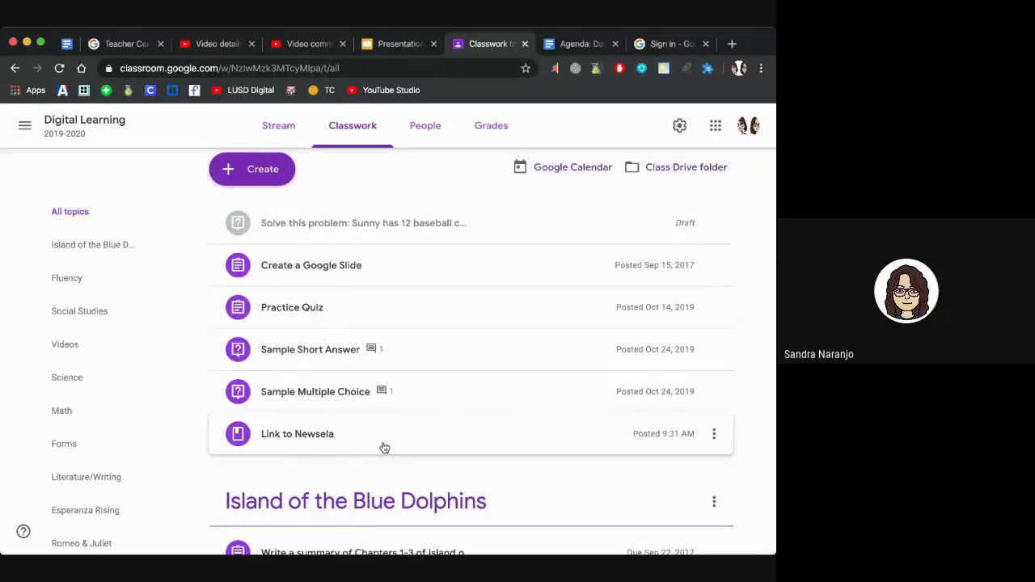
Create a classwork material titled "Link to Clever" and attach the link clever.mylusd.org.
click(265, 168)
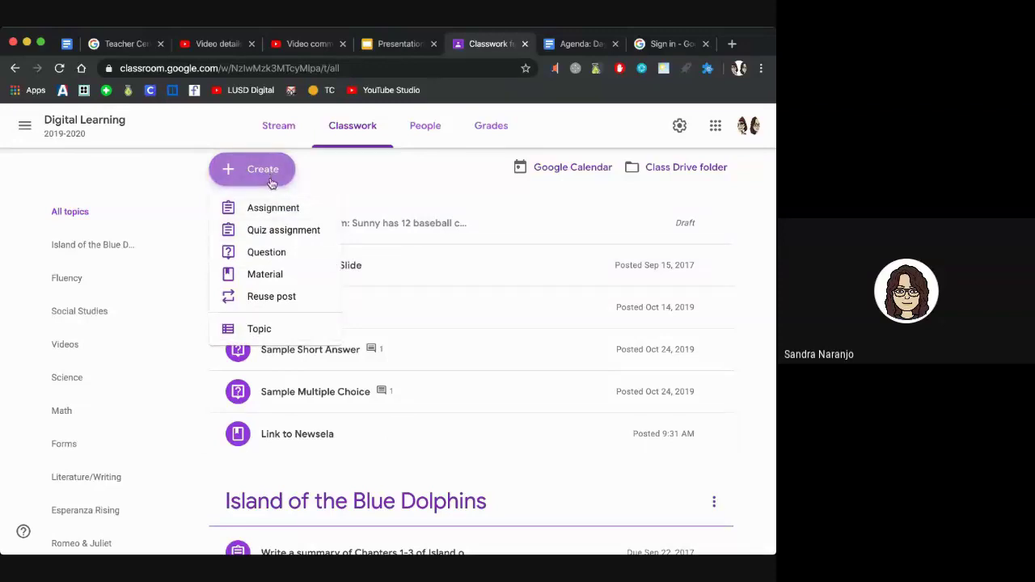
click(267, 277)
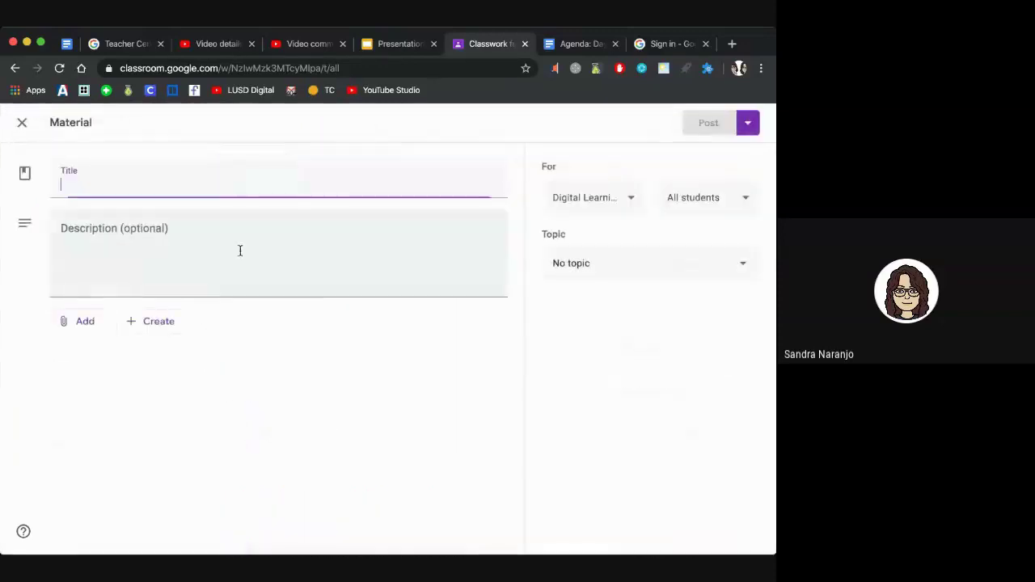
text(Link to Clever)
click(87, 322)
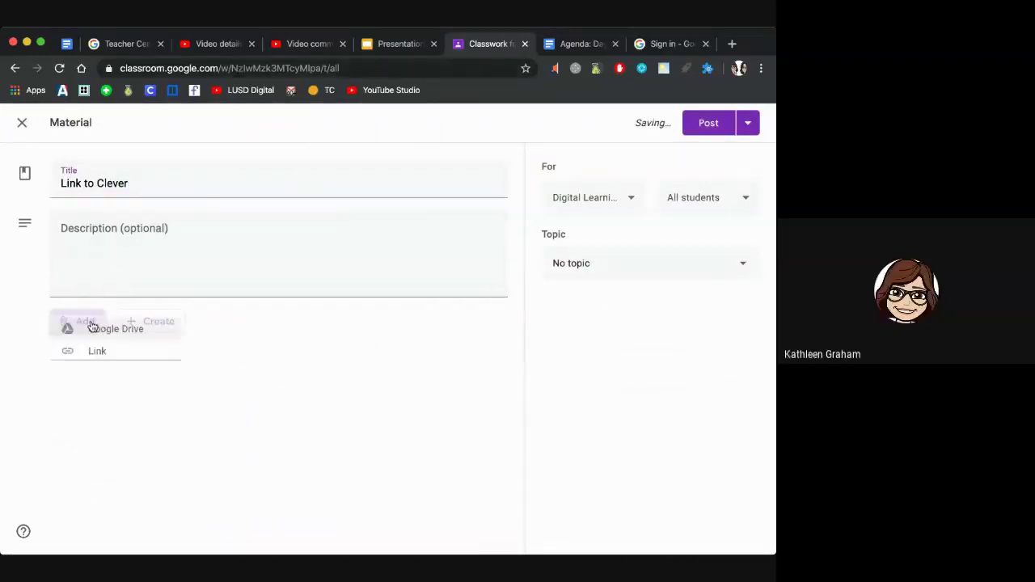
click(95, 369)
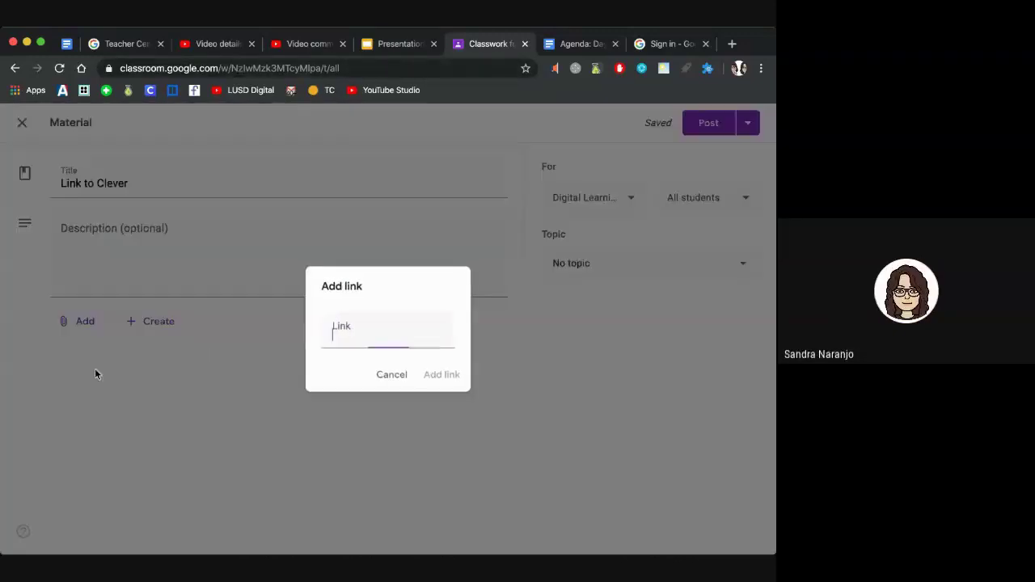
text(clever.mylusd.org)
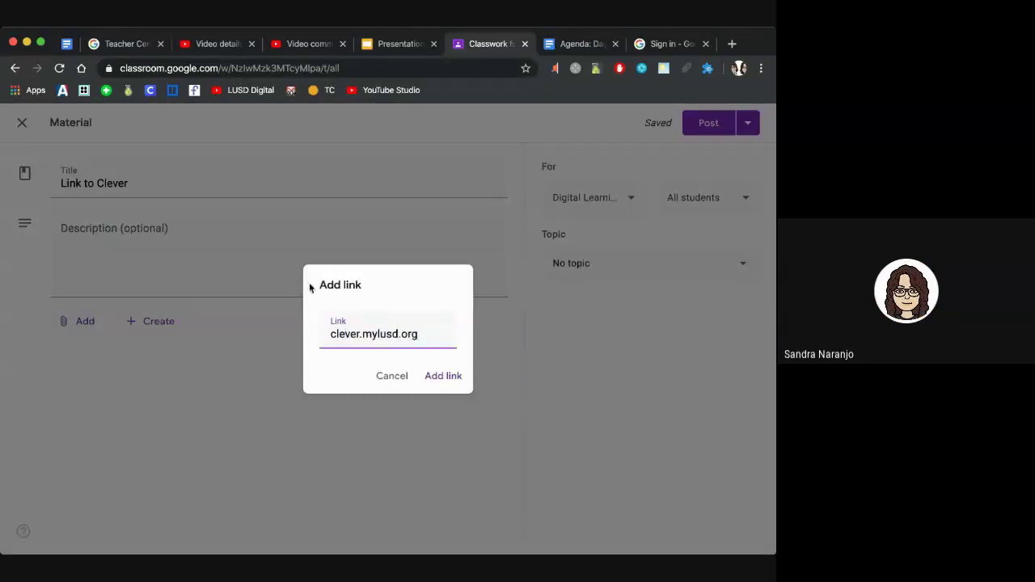
click(441, 376)
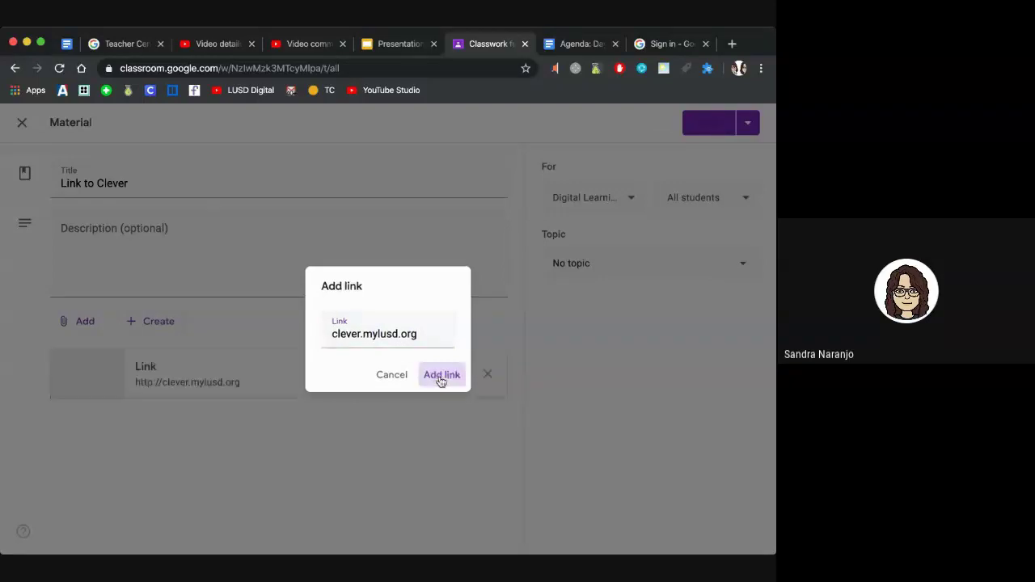
Describe the material with the lines "Think Central", "StudySync" and "NextGen Math", and post it to the class.
click(359, 278)
text(Think Central)
key(Return)
text(StudySync)
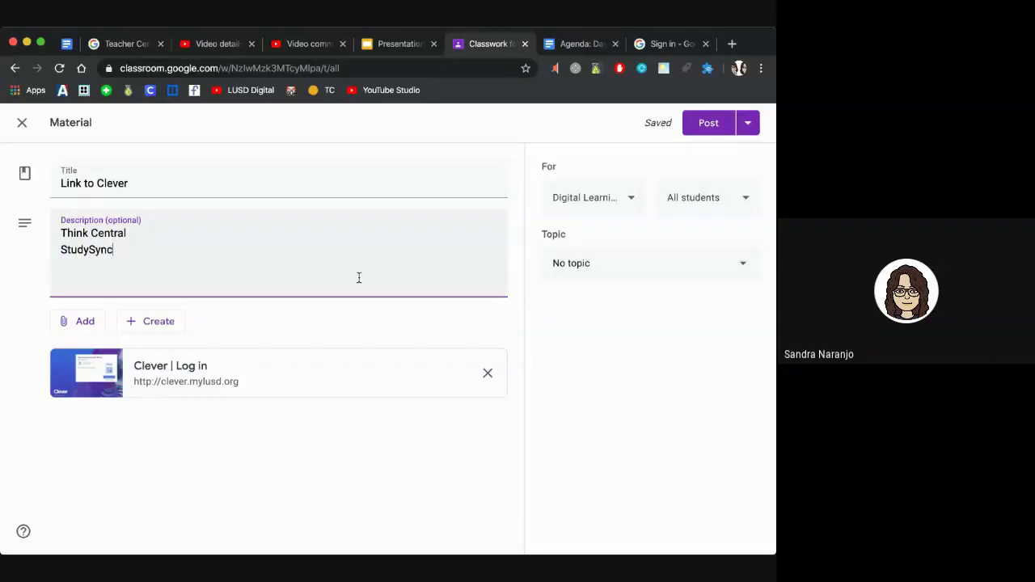
key(Return)
text(NextGen Math)
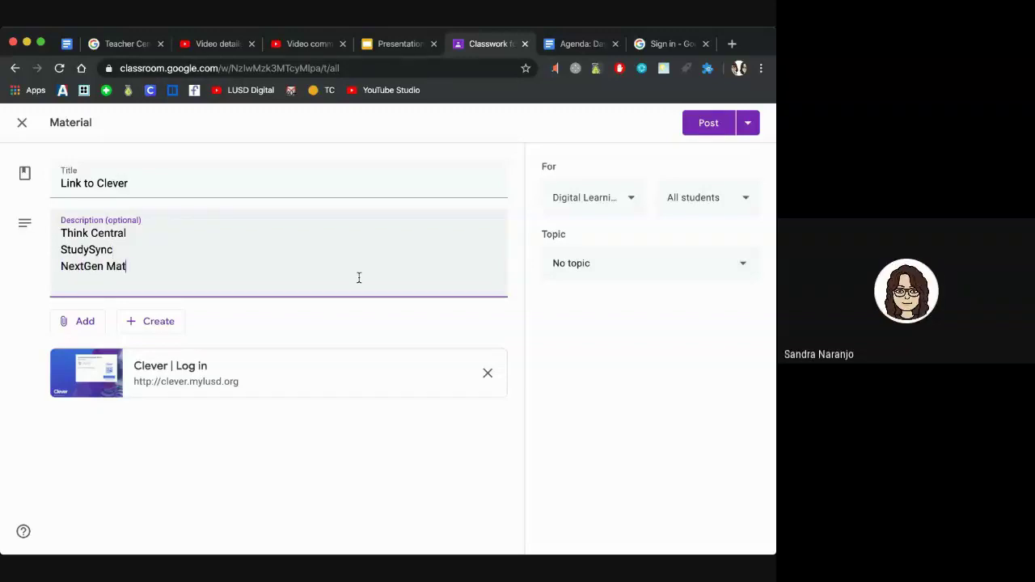
click(705, 130)
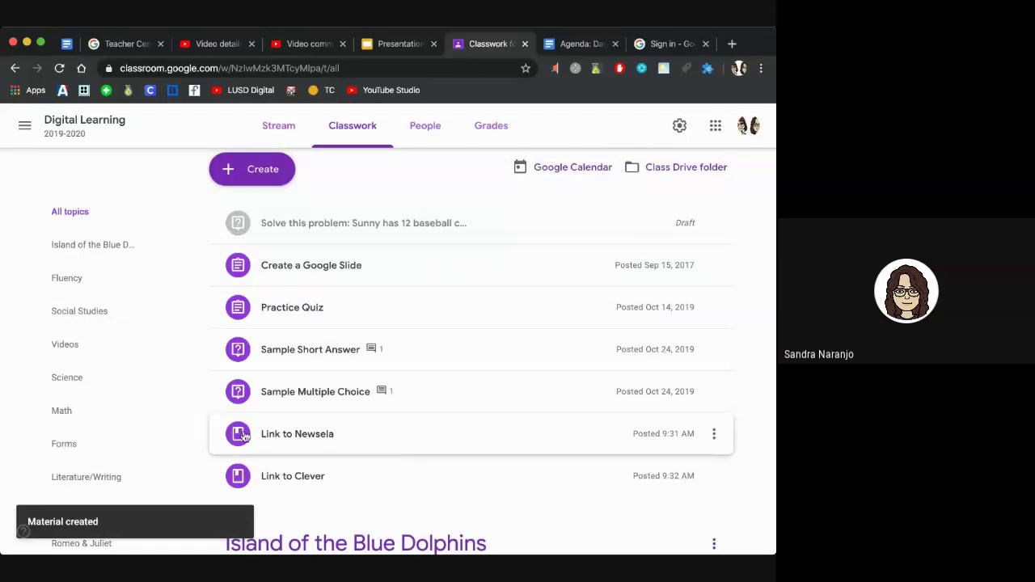
Open a blank assignment to review which kinds of attachments can be added, and close it without entering anything.
scroll(293, 457, down, 1)
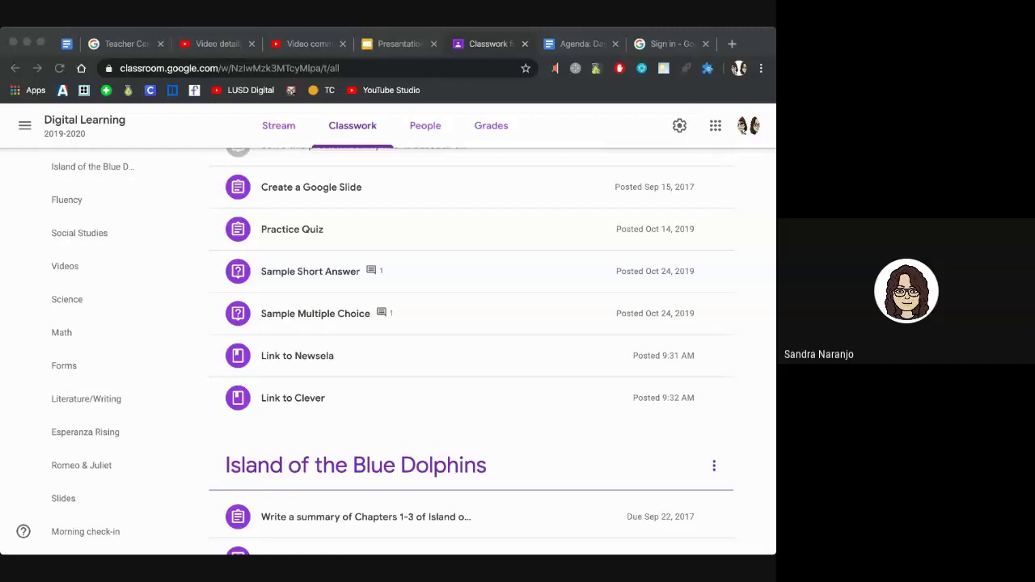
click(760, 308)
scroll(253, 198, up, 1)
scroll(253, 198, up, 2)
click(254, 197)
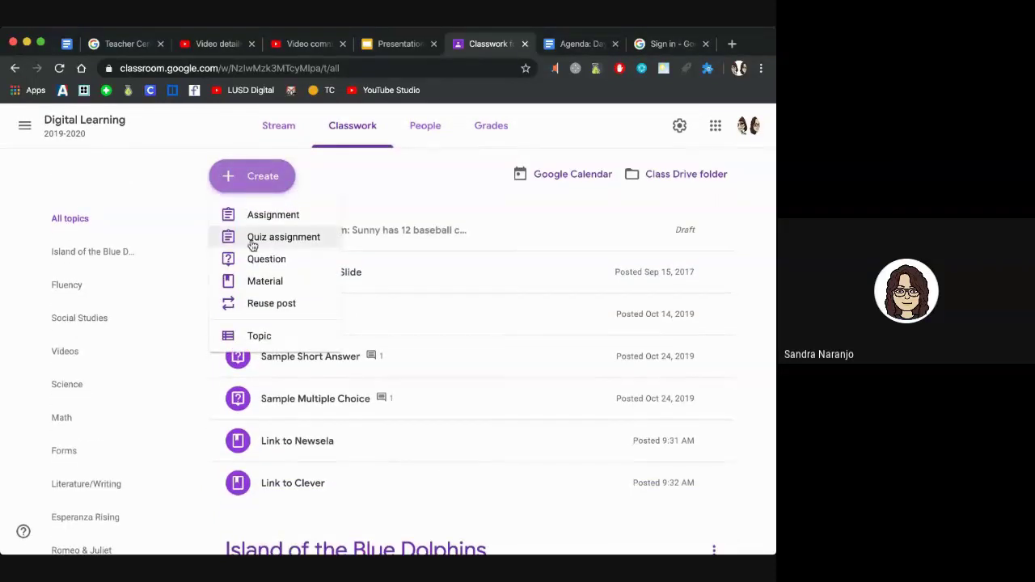
click(258, 217)
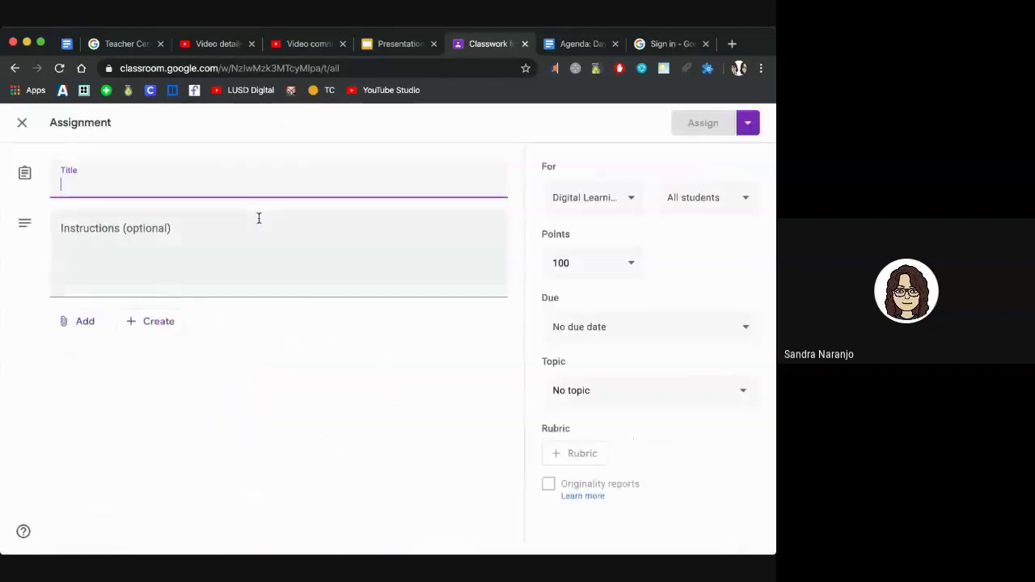
click(66, 325)
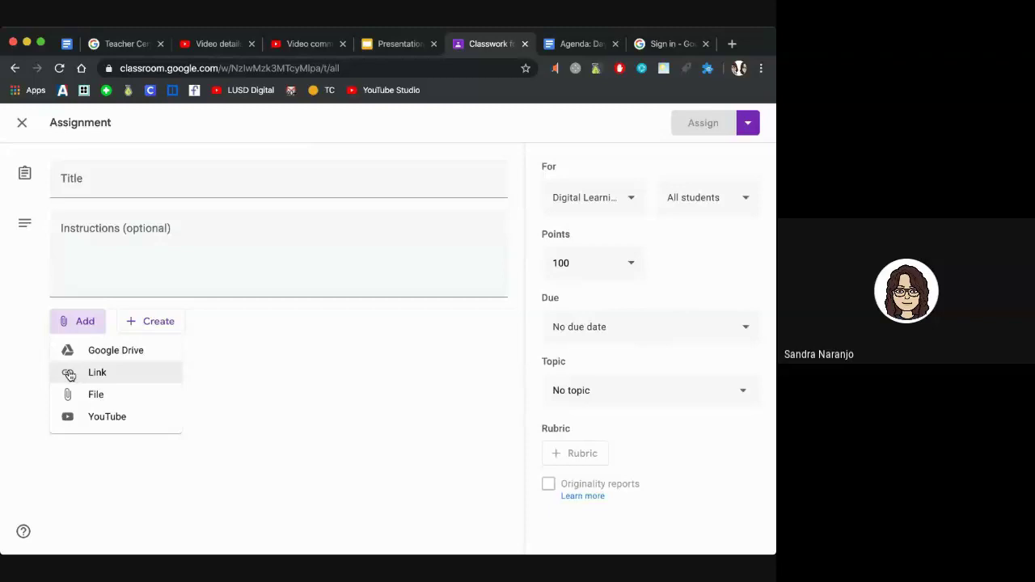
click(70, 375)
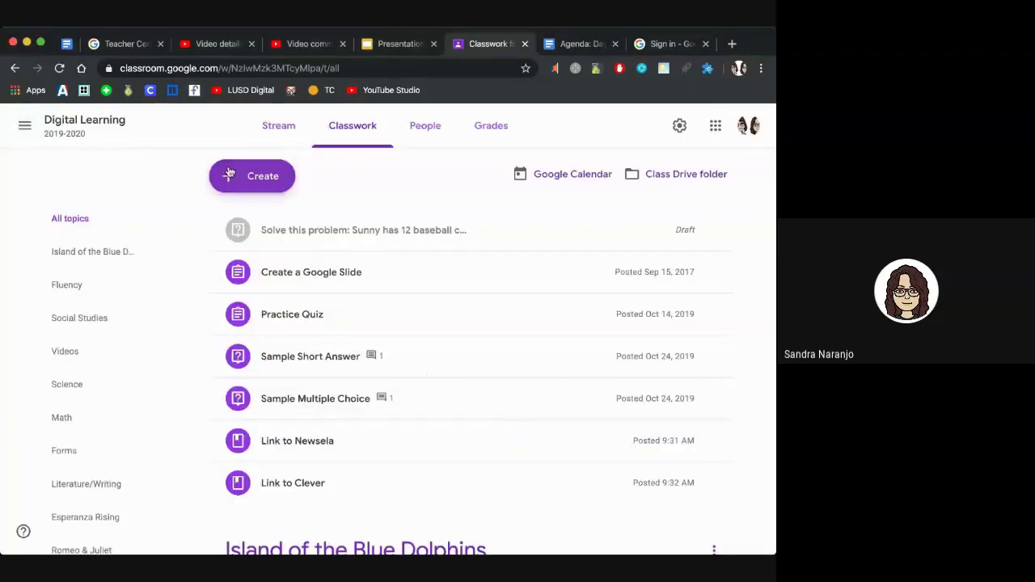
Start reusing a post and look through the posts of the DE Level 2 Cohort 1 class.
click(230, 174)
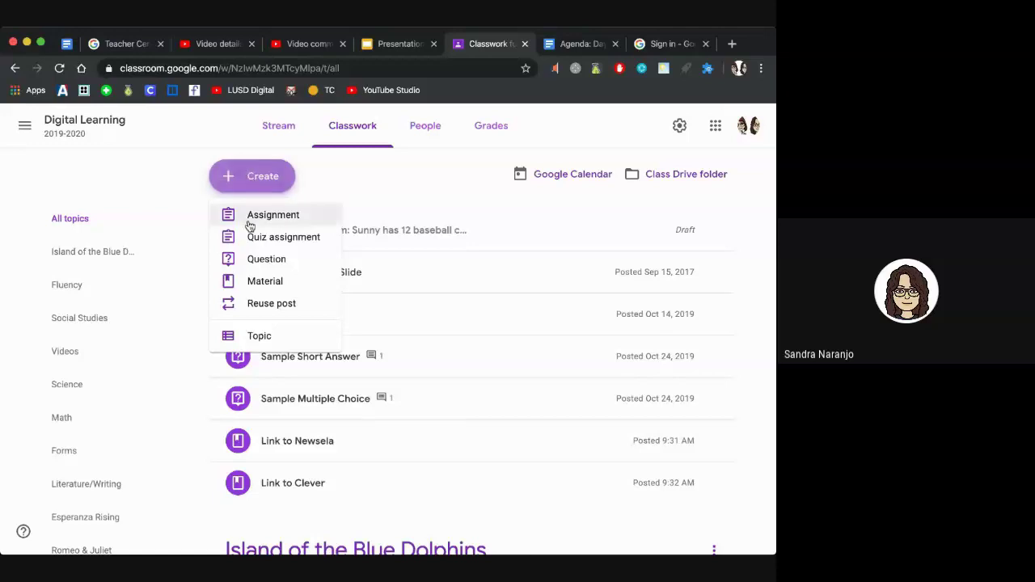
click(261, 306)
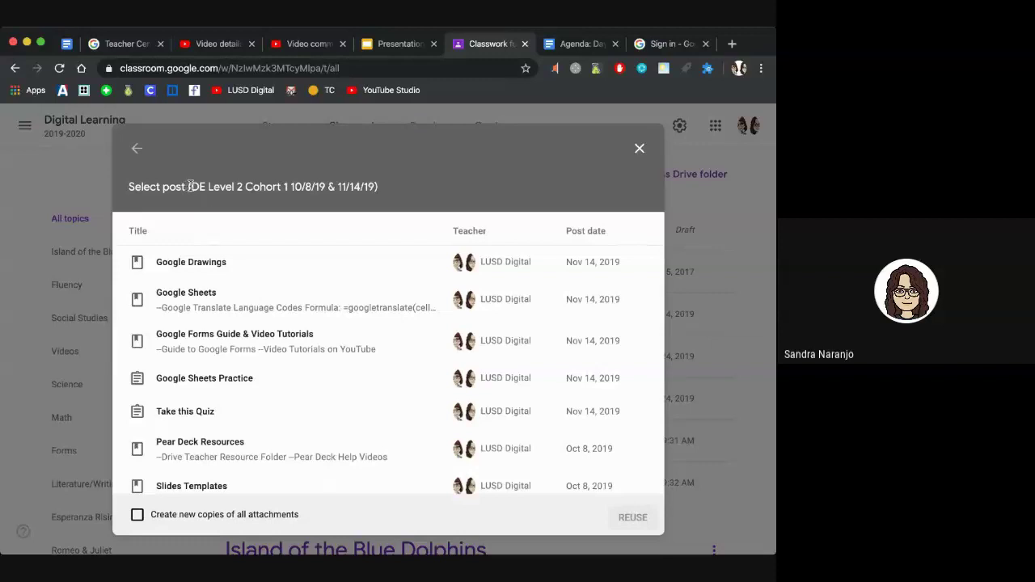
drag(377, 187, 191, 186)
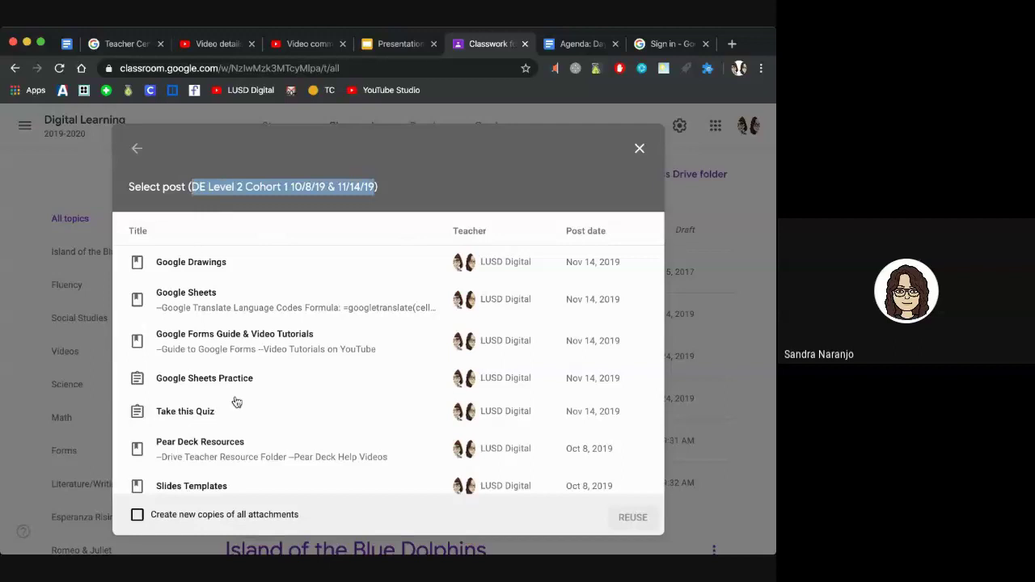
scroll(236, 401, down, 1)
scroll(234, 402, down, 4)
scroll(234, 402, up, 4)
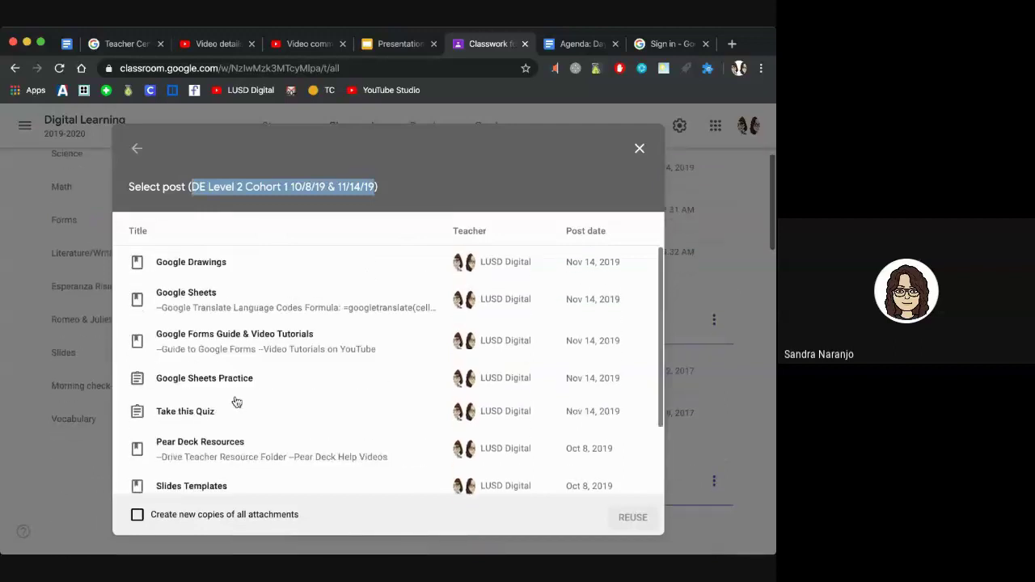
Reuse the Digestive System Quiz from the Digital Educator Demo 18-19 class, creating new copies of all attachments.
click(137, 151)
scroll(183, 322, down, 5)
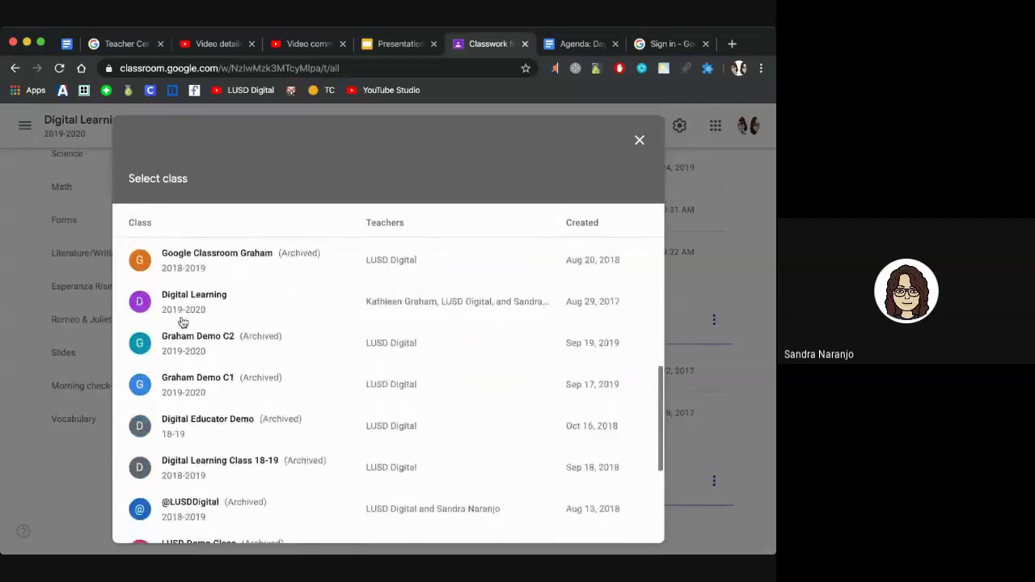
scroll(183, 322, down, 1)
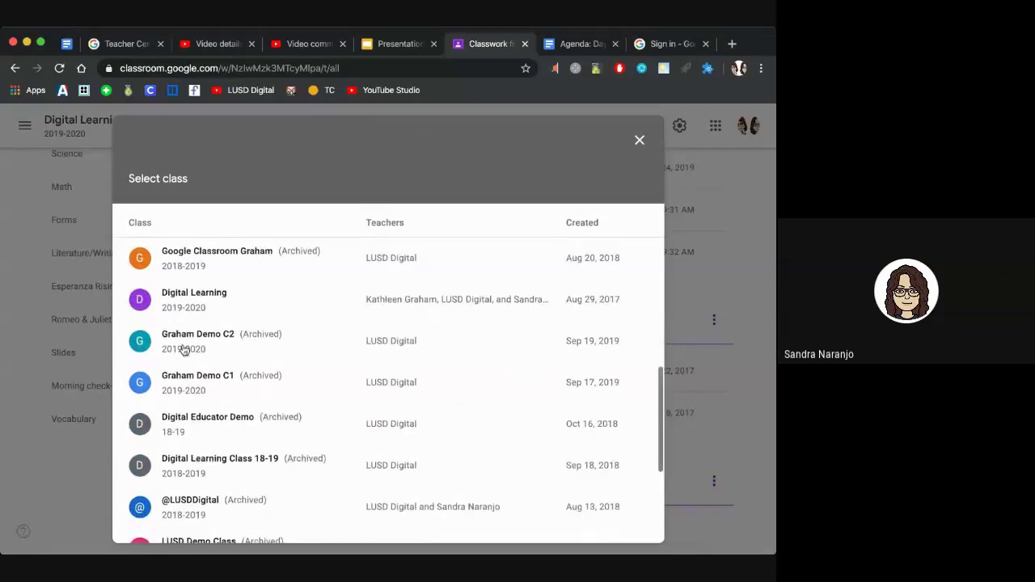
click(176, 431)
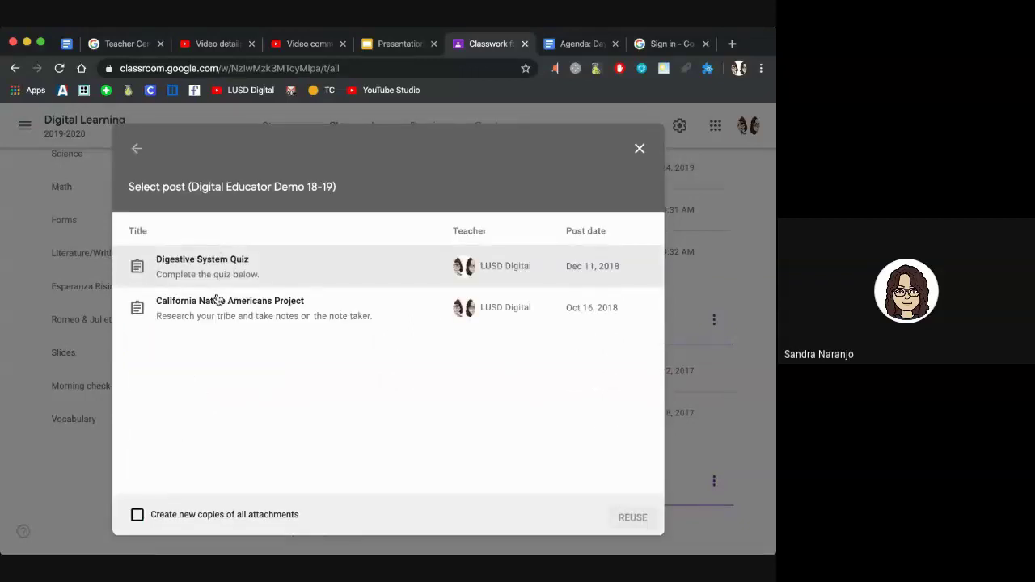
click(220, 279)
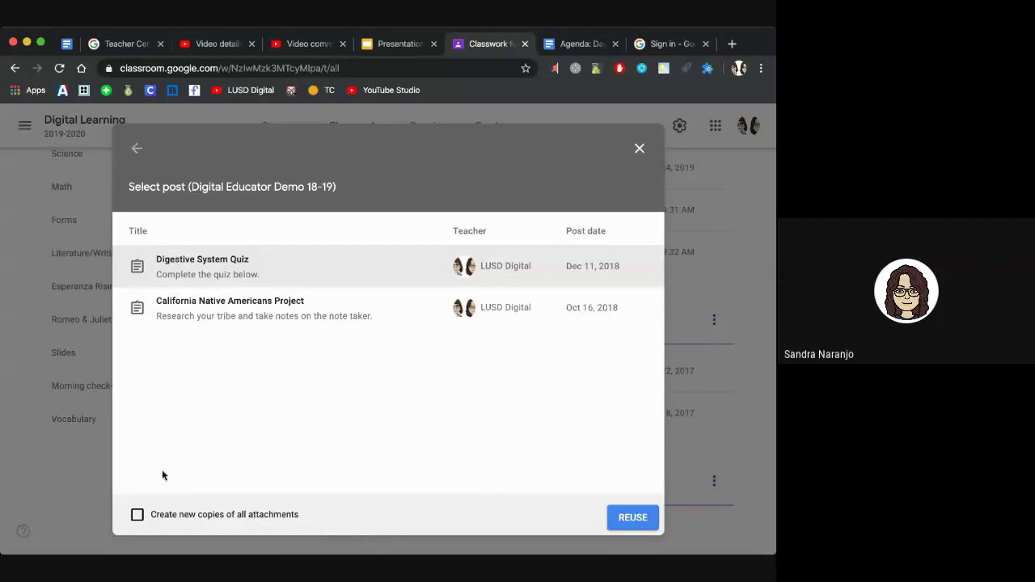
click(139, 519)
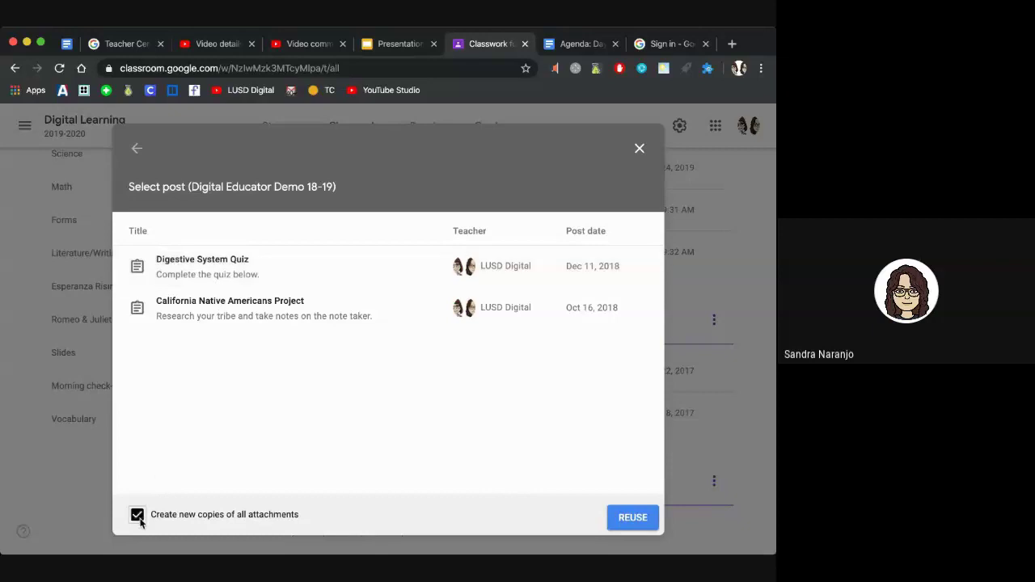
click(634, 520)
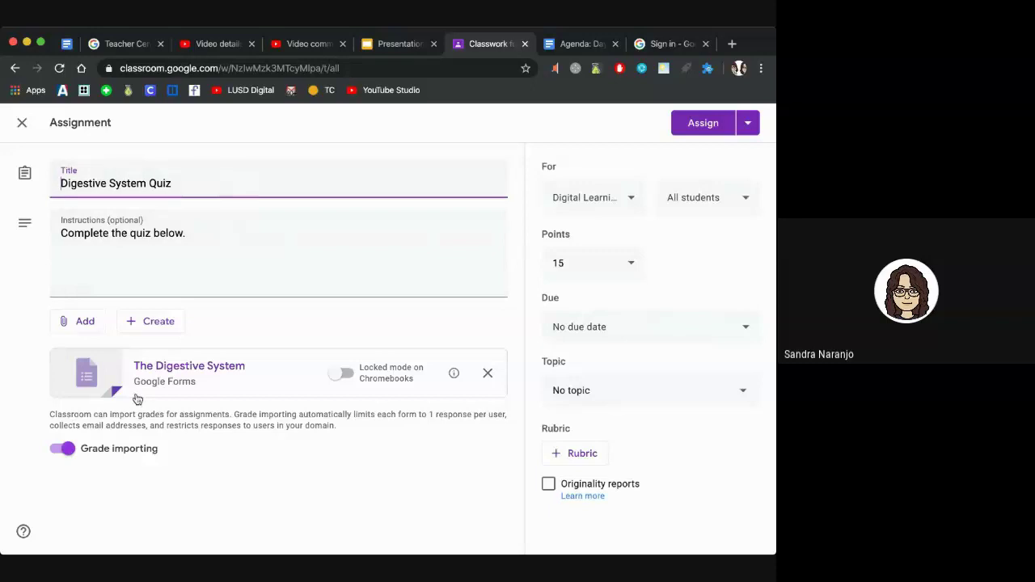
Review the attachment, points, class and student options of the reused quiz, and close it without assigning it.
click(99, 329)
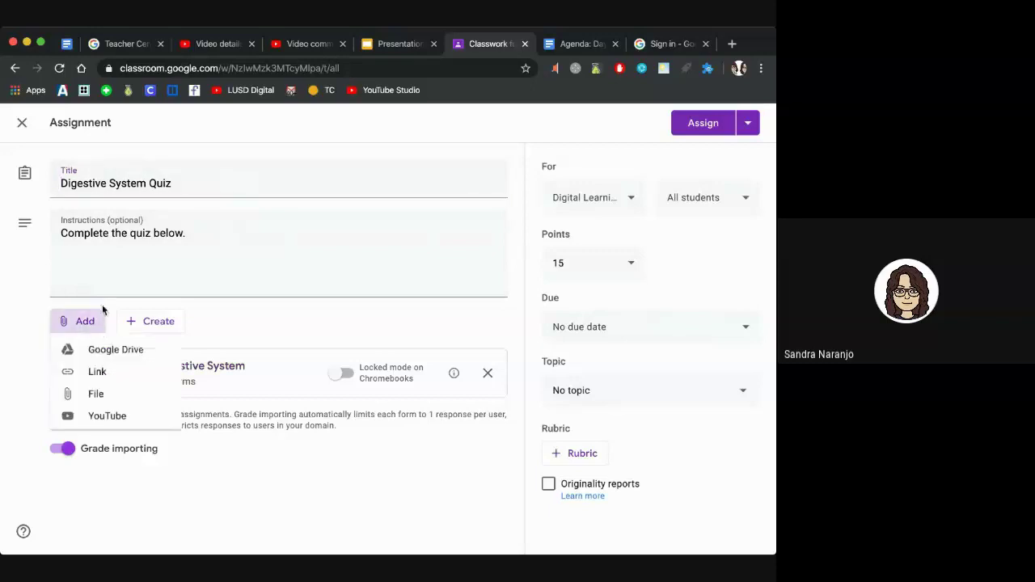
click(304, 311)
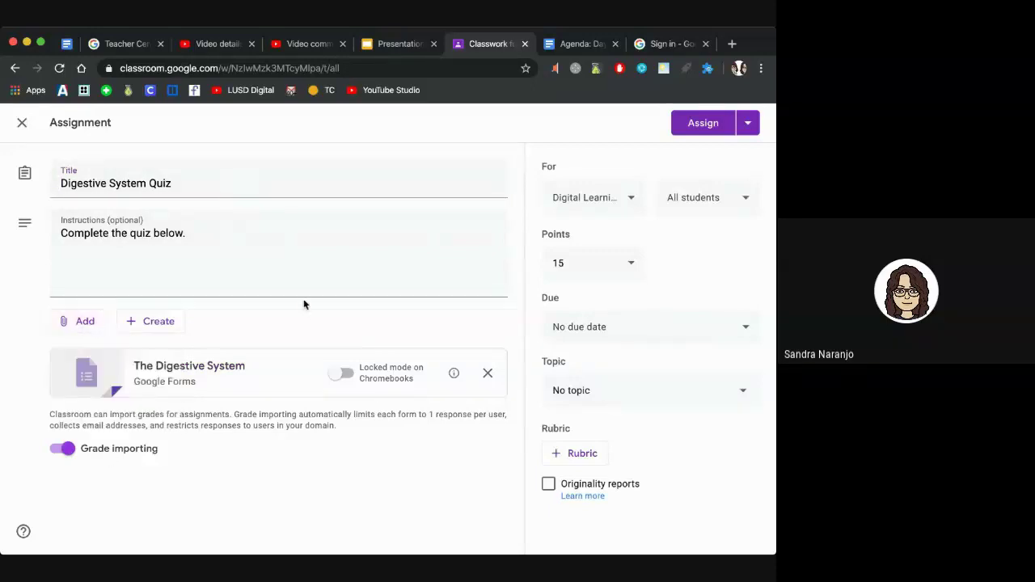
click(584, 264)
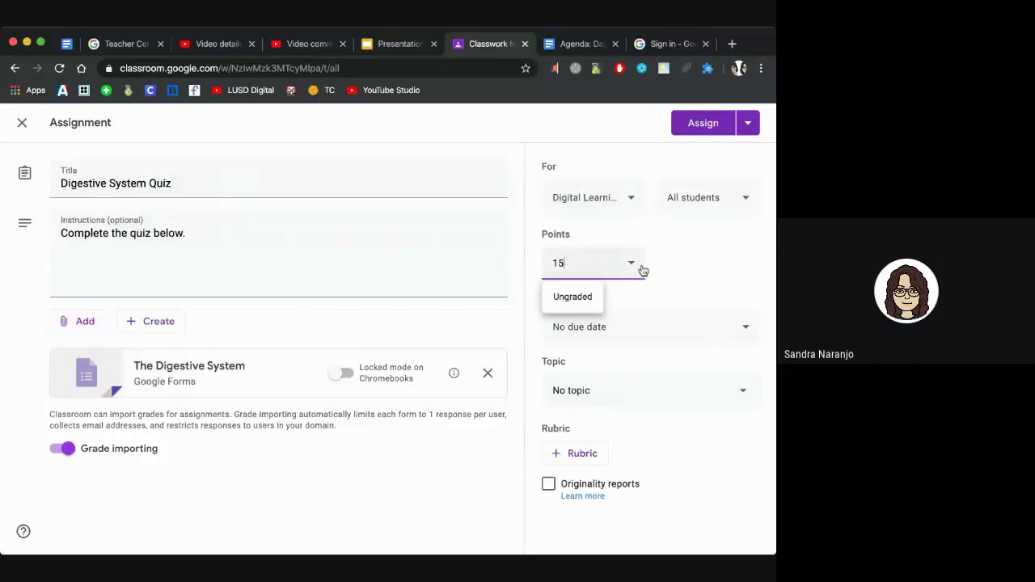
click(631, 202)
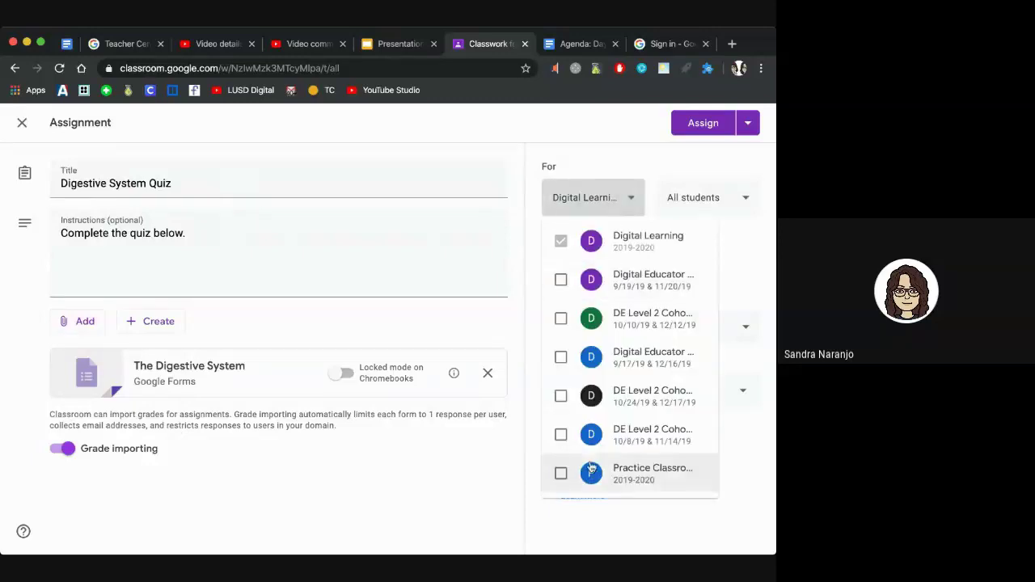
click(739, 245)
click(738, 214)
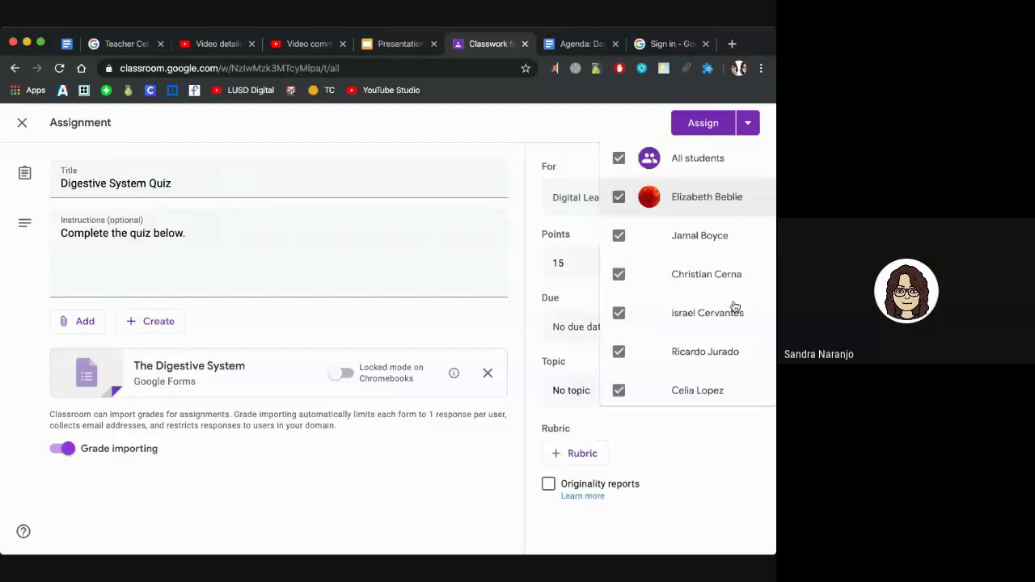
click(532, 323)
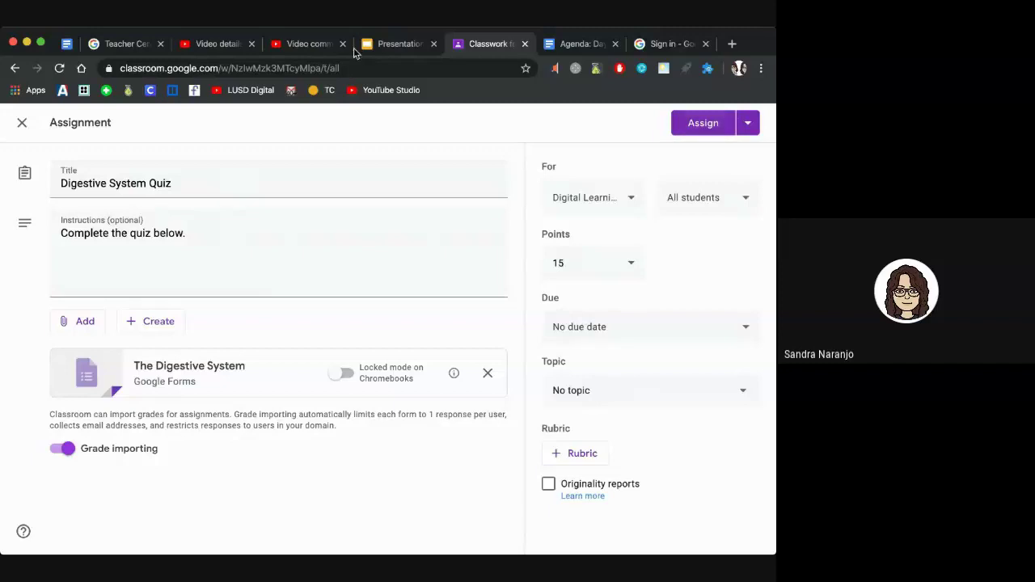
click(23, 123)
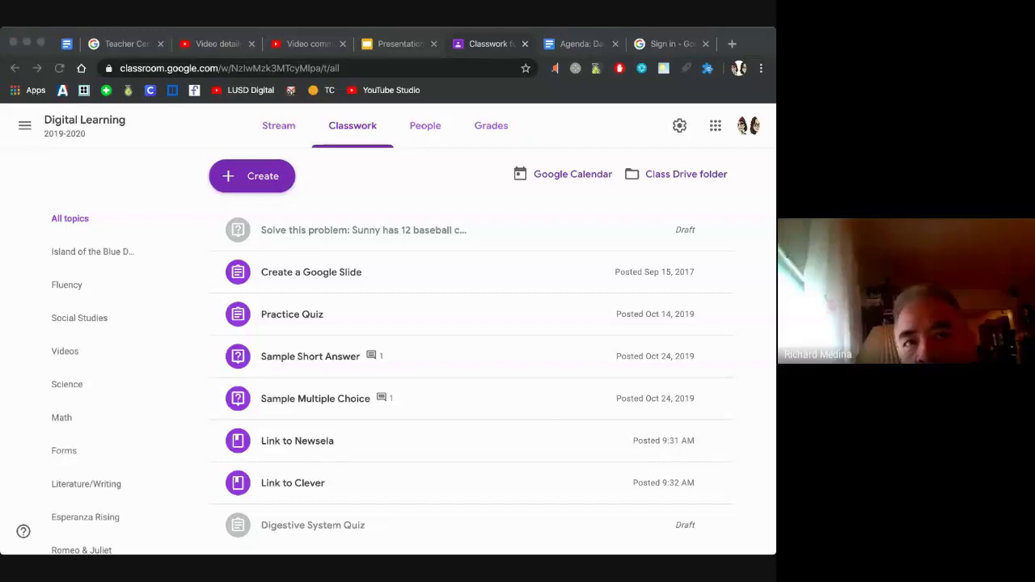
Open the class roster and look over the teachers and students.
click(768, 399)
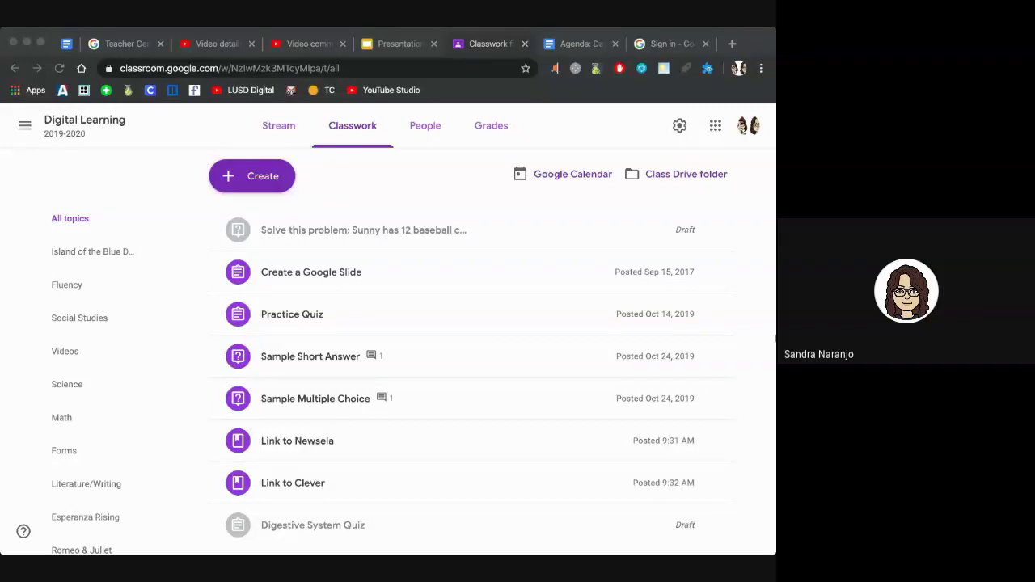
click(762, 335)
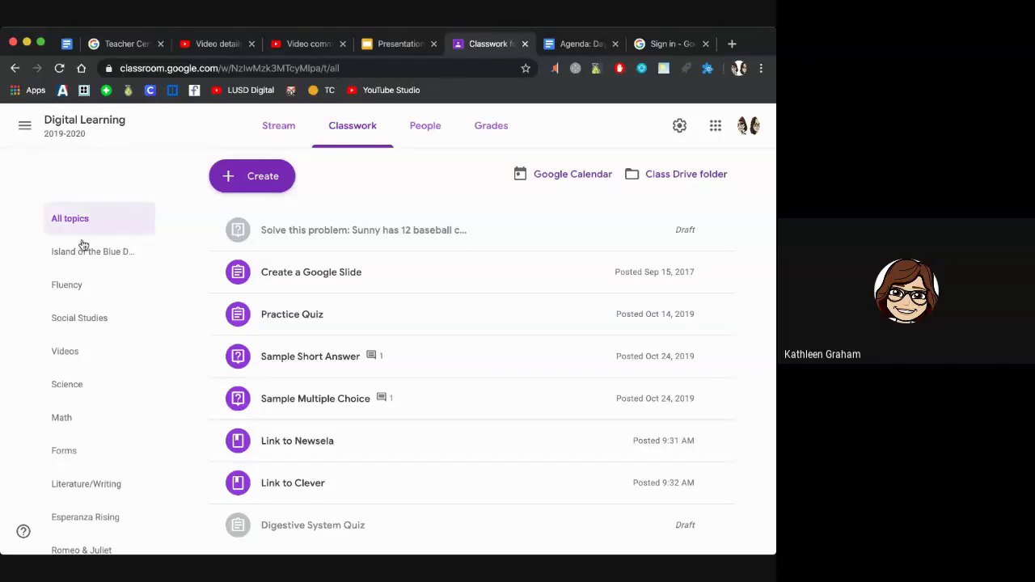
click(416, 127)
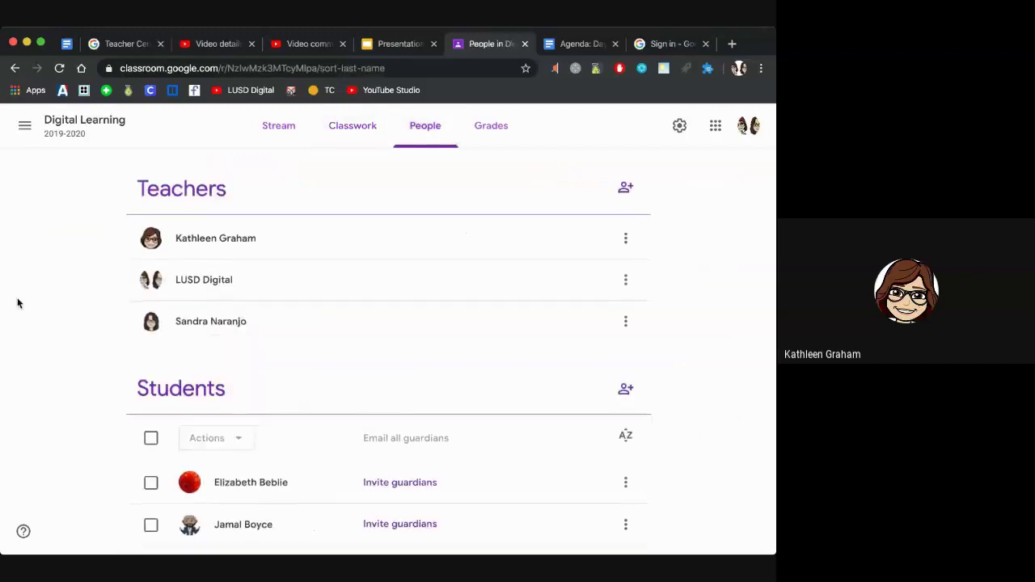
scroll(18, 303, down, 2)
scroll(18, 303, down, 1)
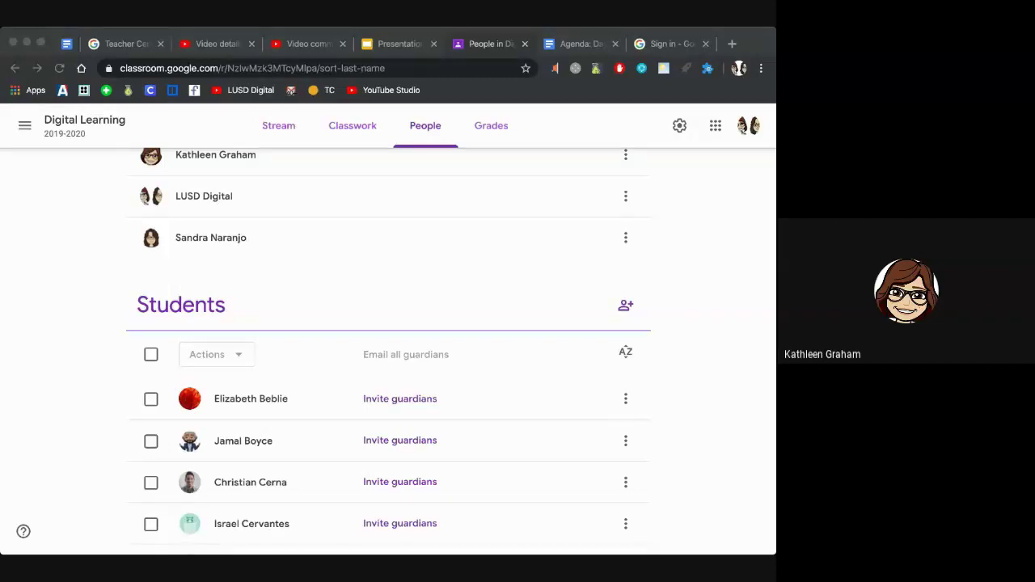
Open the form for reporting an issue or requesting a feature, and close it without sending feedback.
click(753, 295)
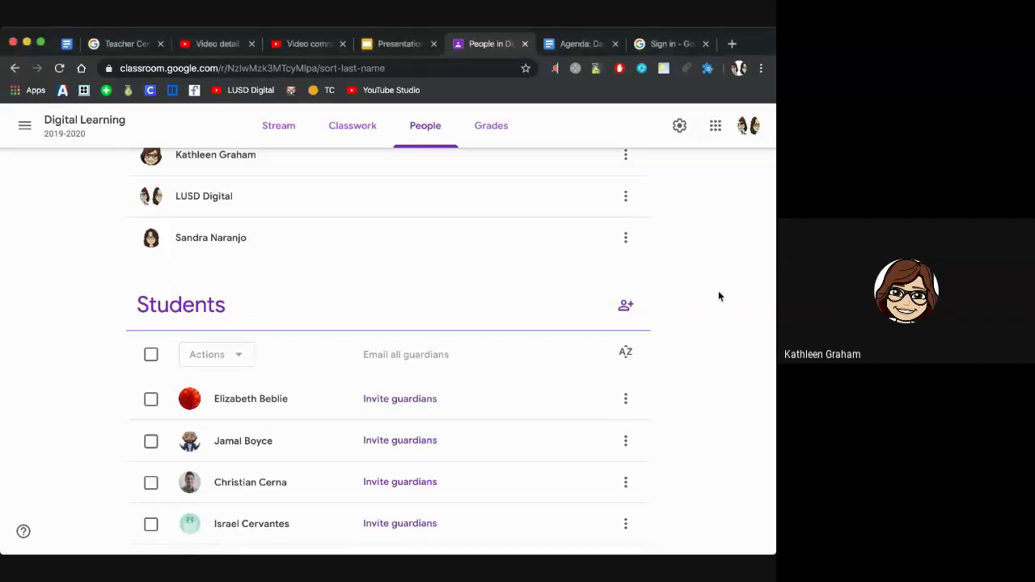
click(24, 531)
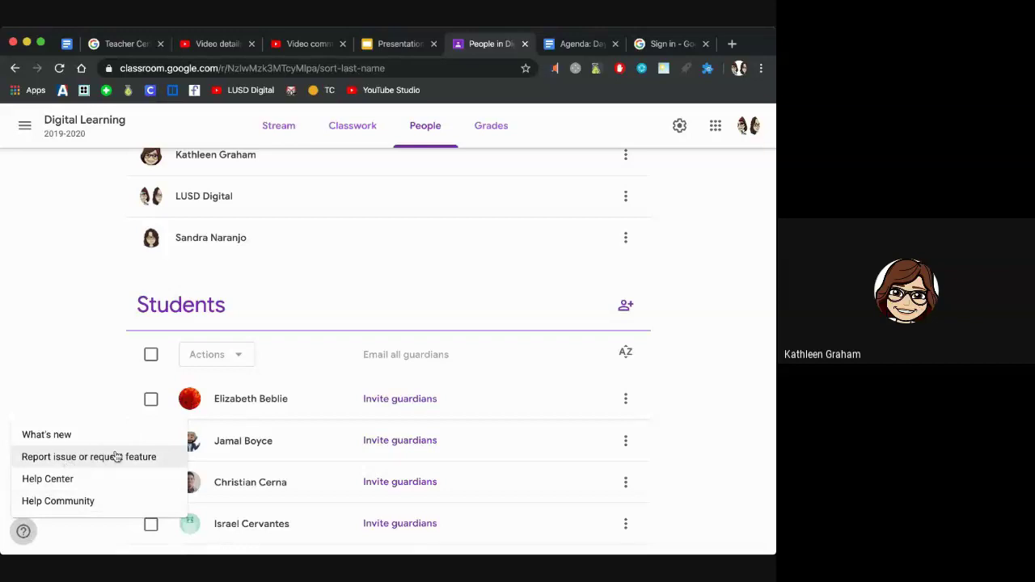
click(168, 463)
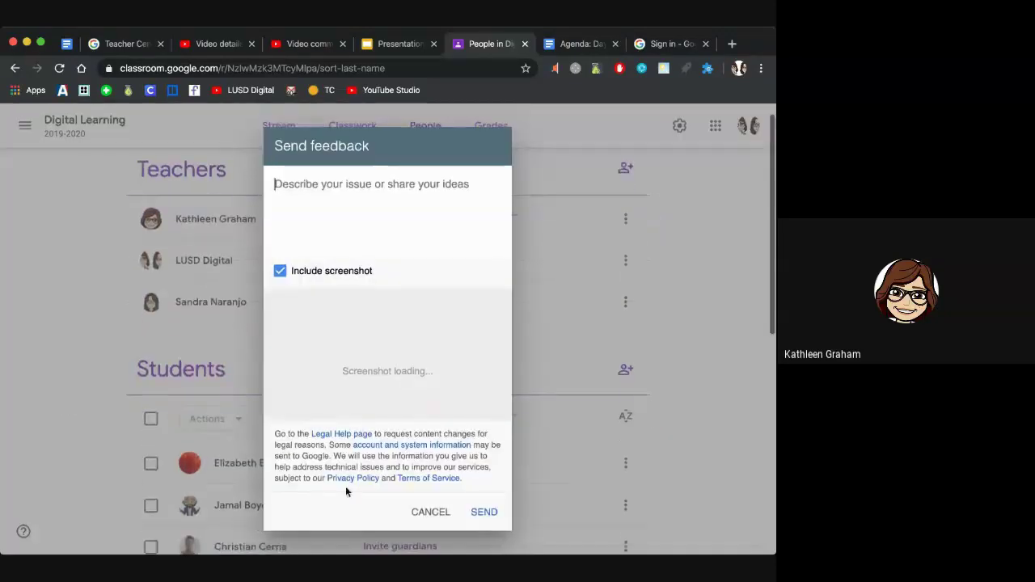
click(431, 512)
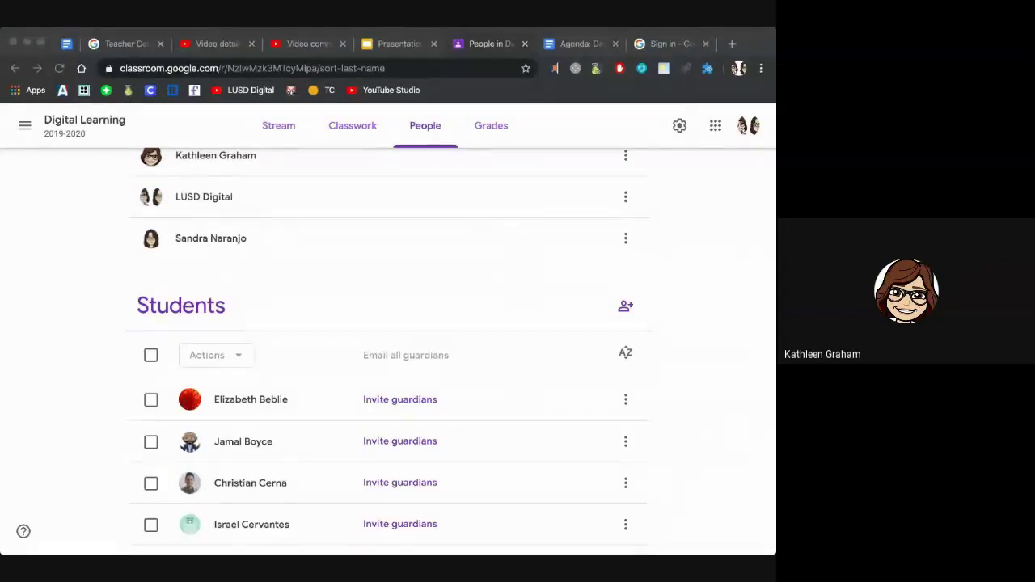
Look over the class's student list, the Classwork topics and posts, and the available help options.
click(763, 387)
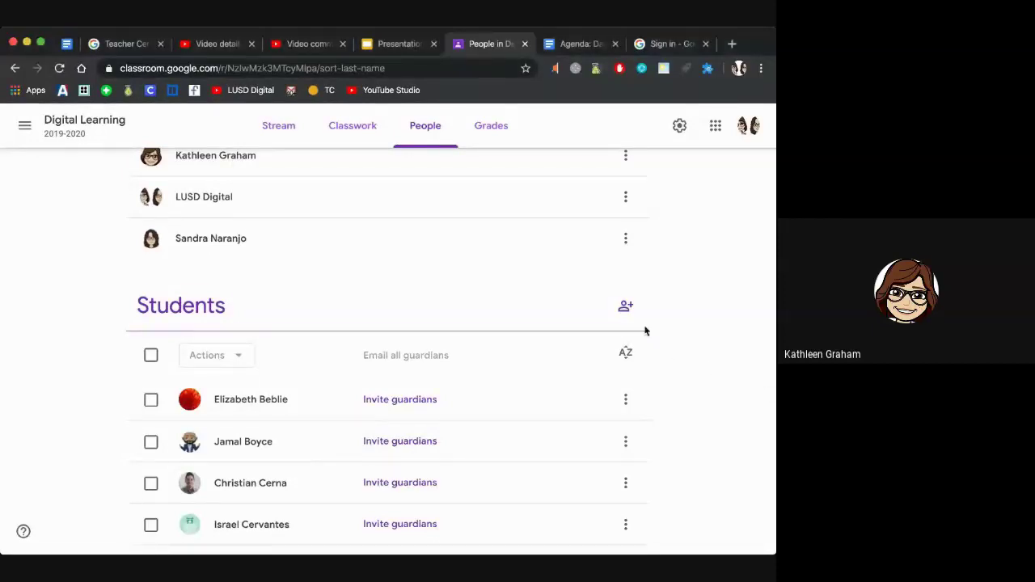
scroll(645, 330, down, 1)
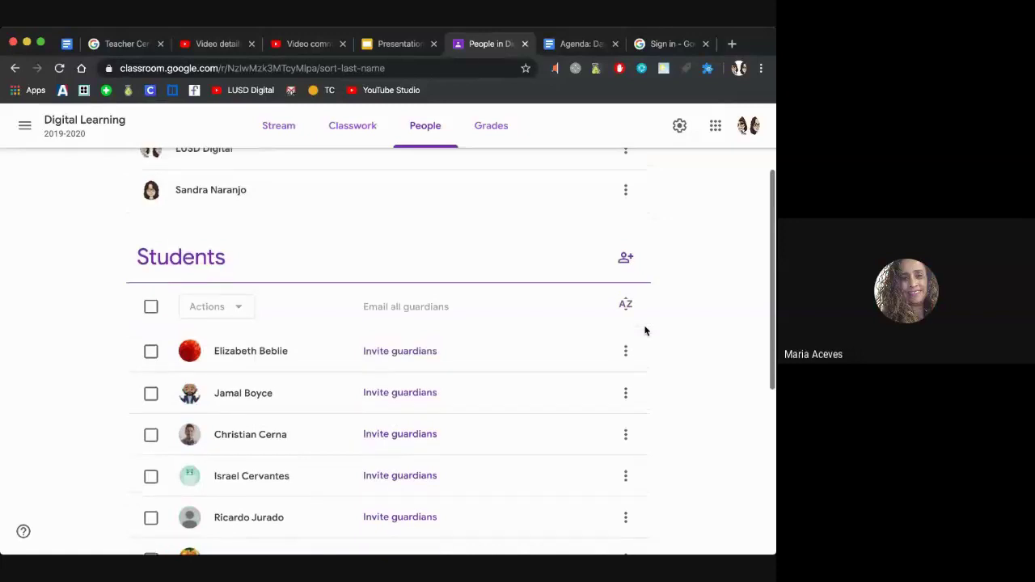
scroll(644, 328, down, 1)
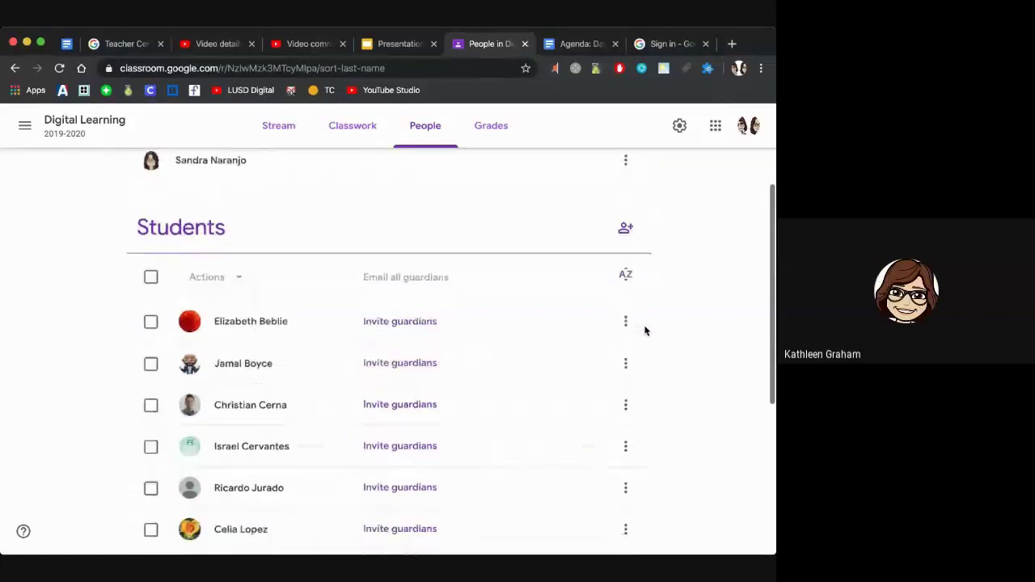
click(353, 133)
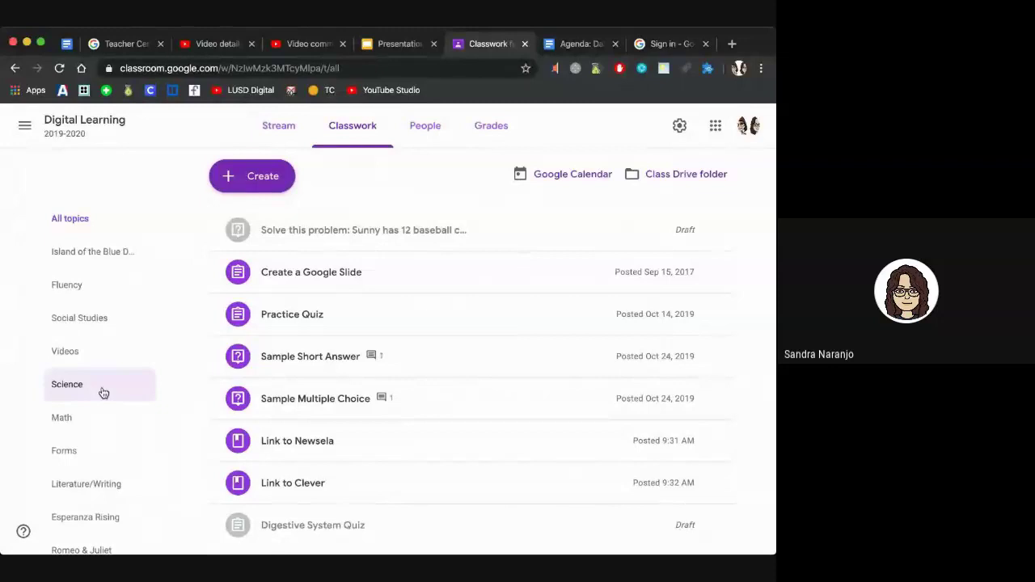
click(24, 533)
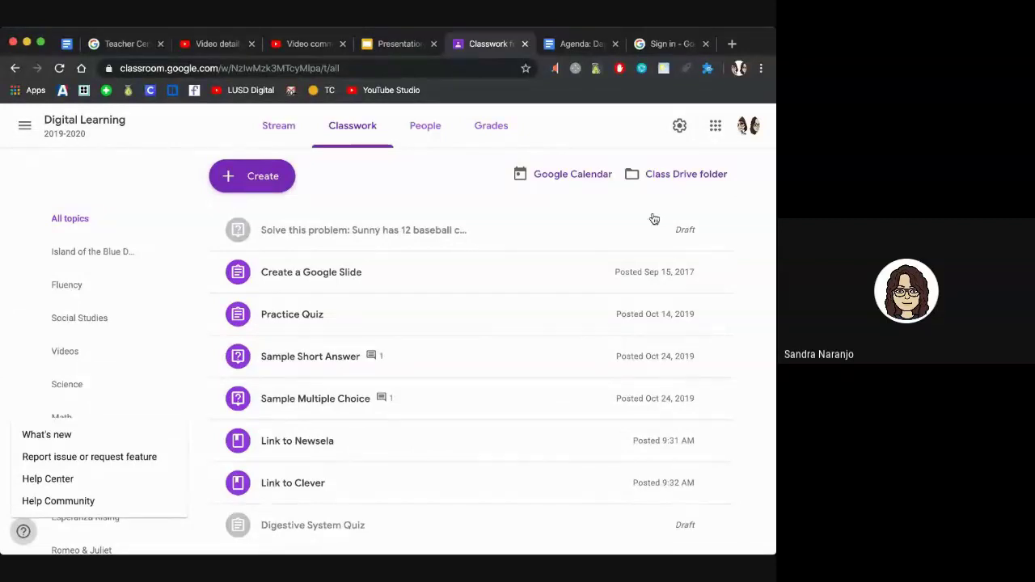
Return to the class roster, open the guardian invitation form for the second student, and close it without inviting anyone.
click(432, 127)
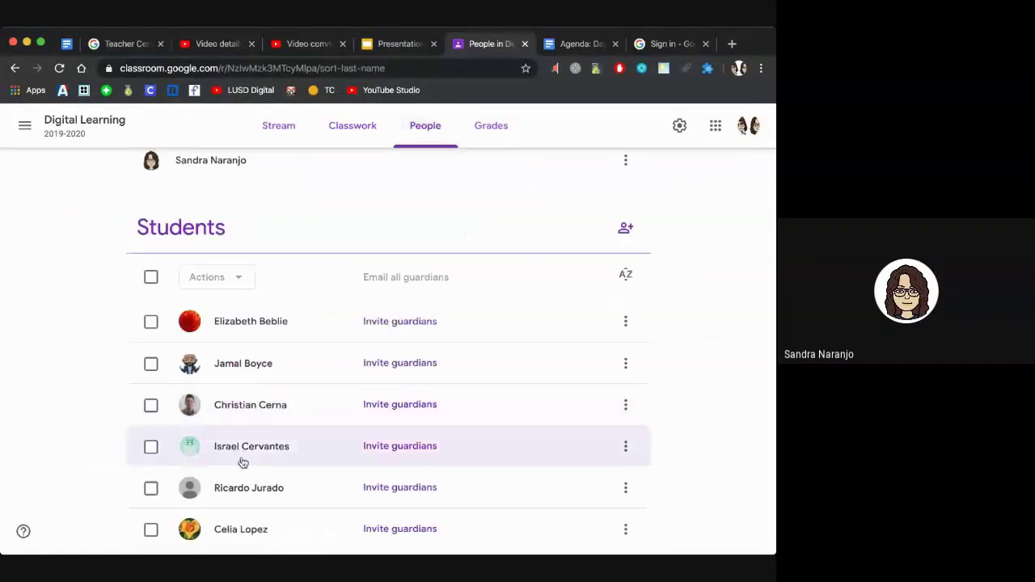
scroll(305, 352, down, 2)
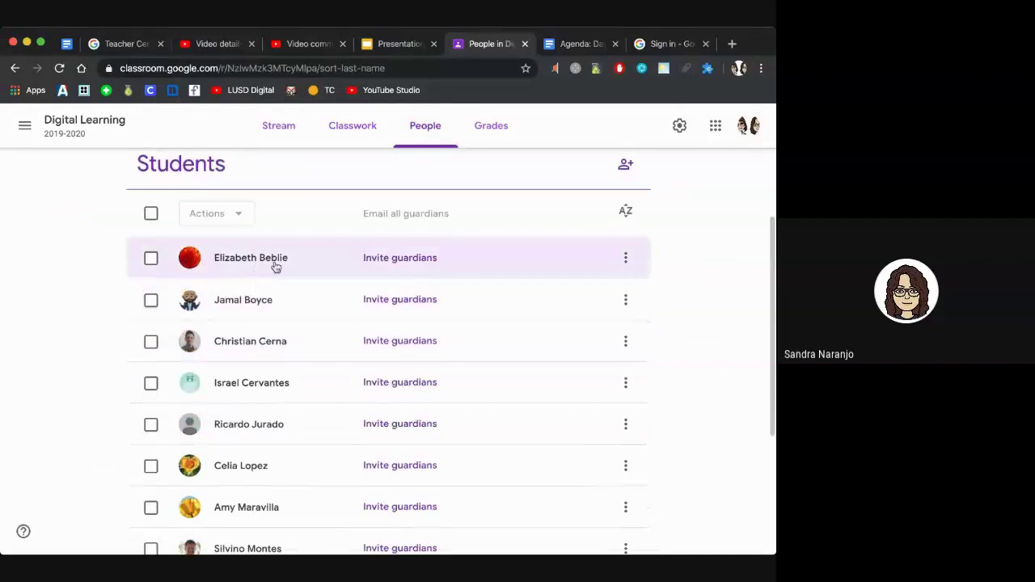
click(388, 300)
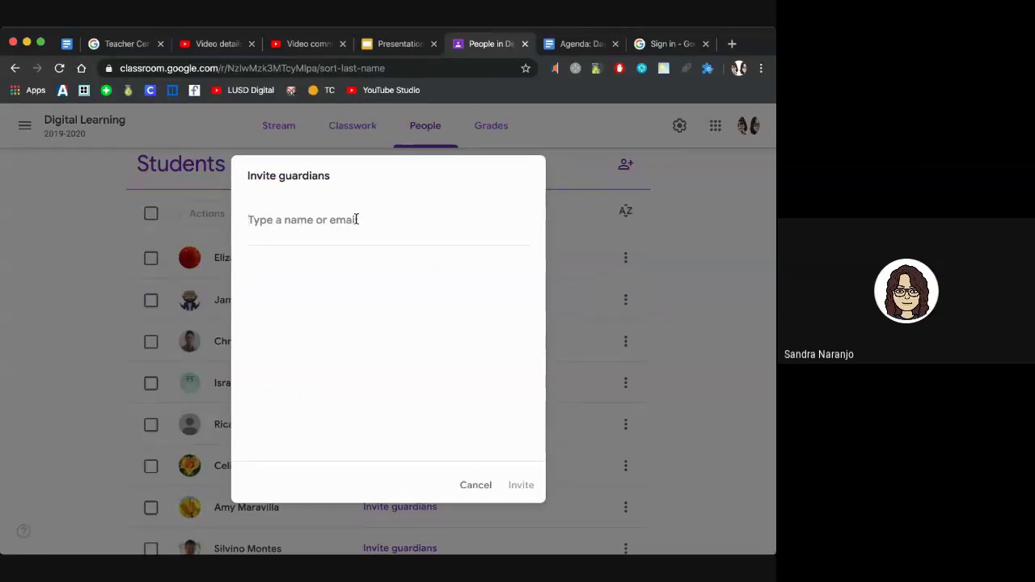
click(476, 487)
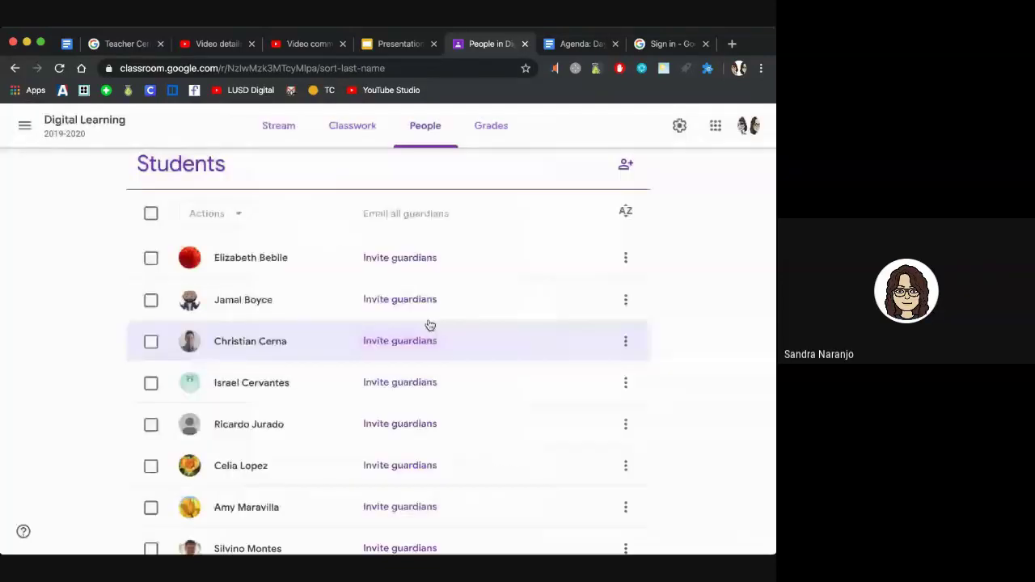
Open the Classroom Help article on email summaries for guardians and read about their frequency and contents.
scroll(415, 267, up, 1)
click(415, 262)
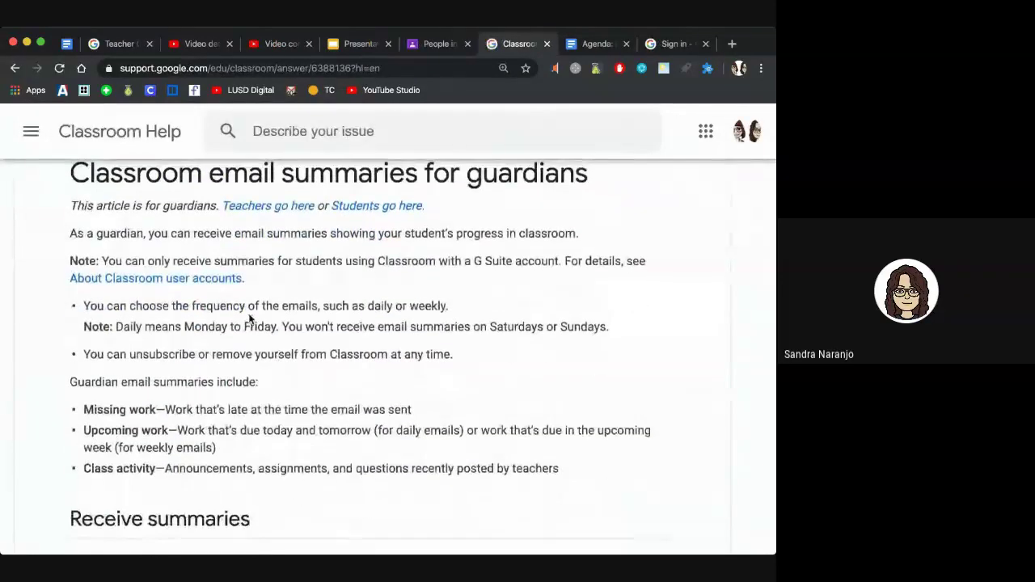
scroll(249, 319, up, 1)
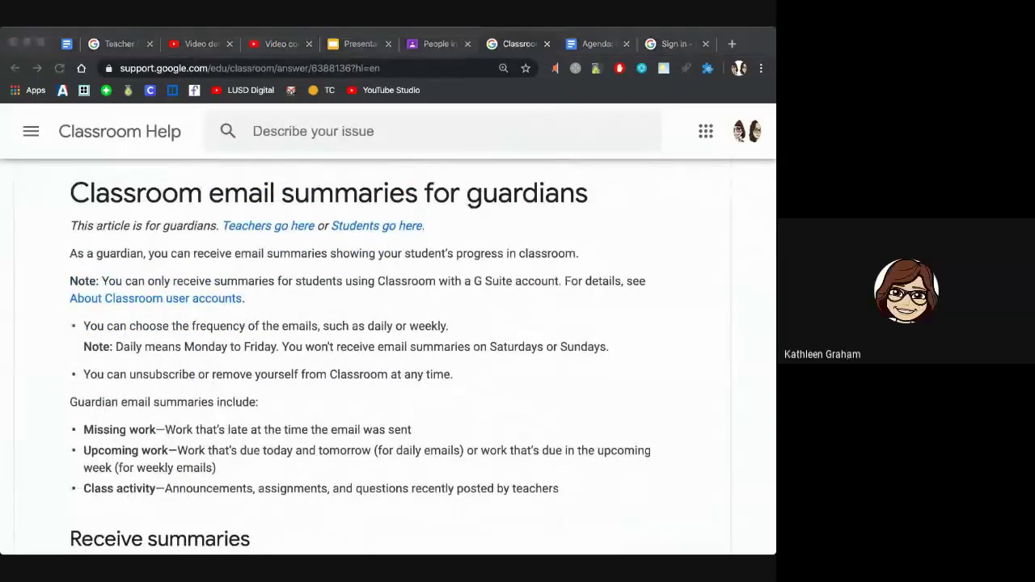
click(759, 329)
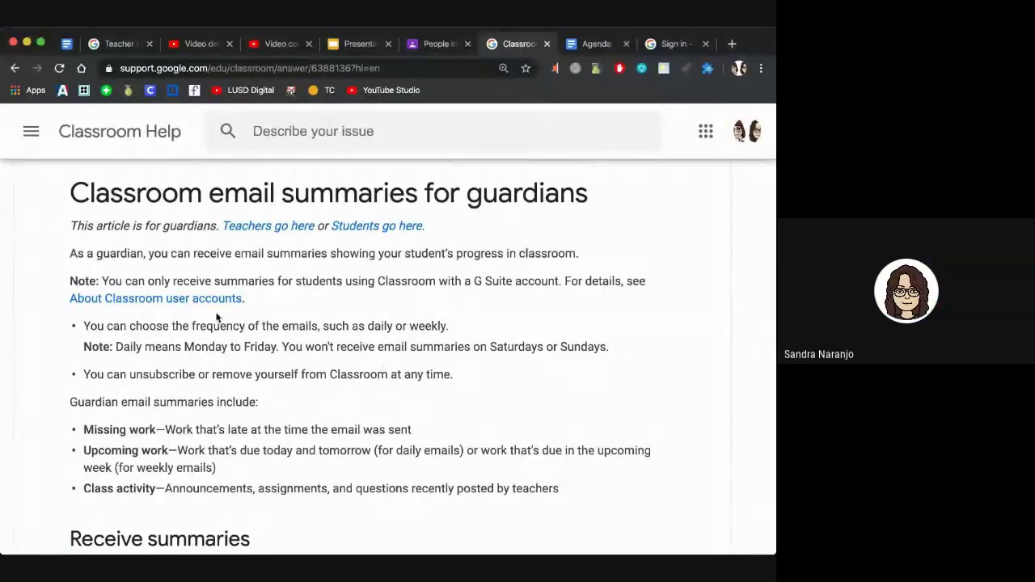
scroll(217, 318, down, 1)
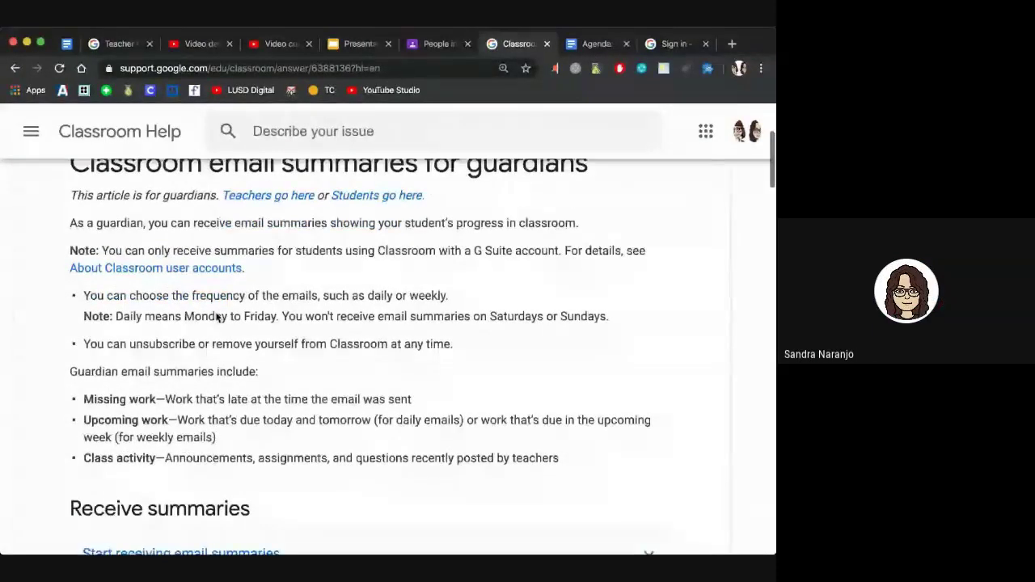
scroll(307, 250, down, 1)
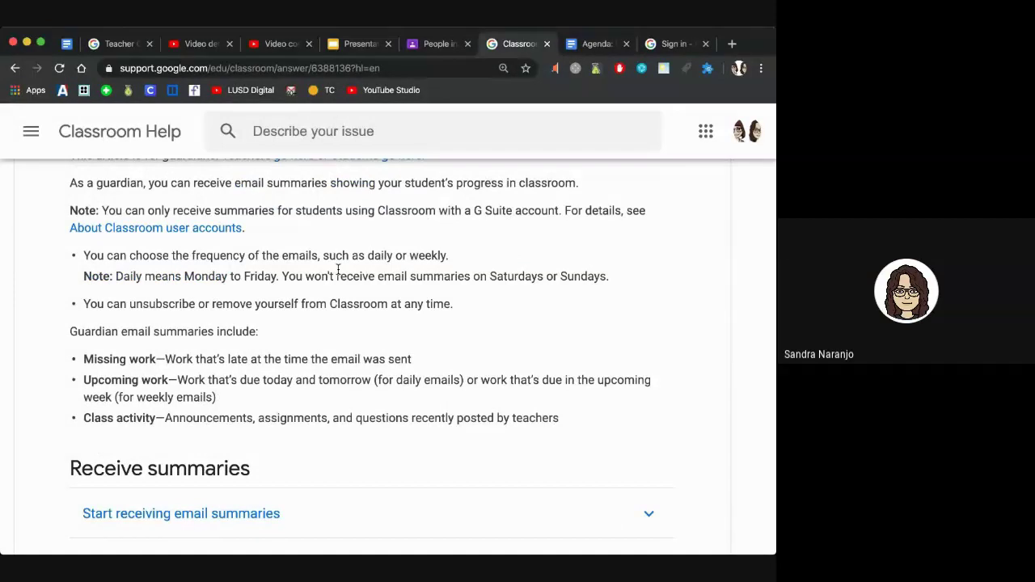
scroll(338, 269, down, 1)
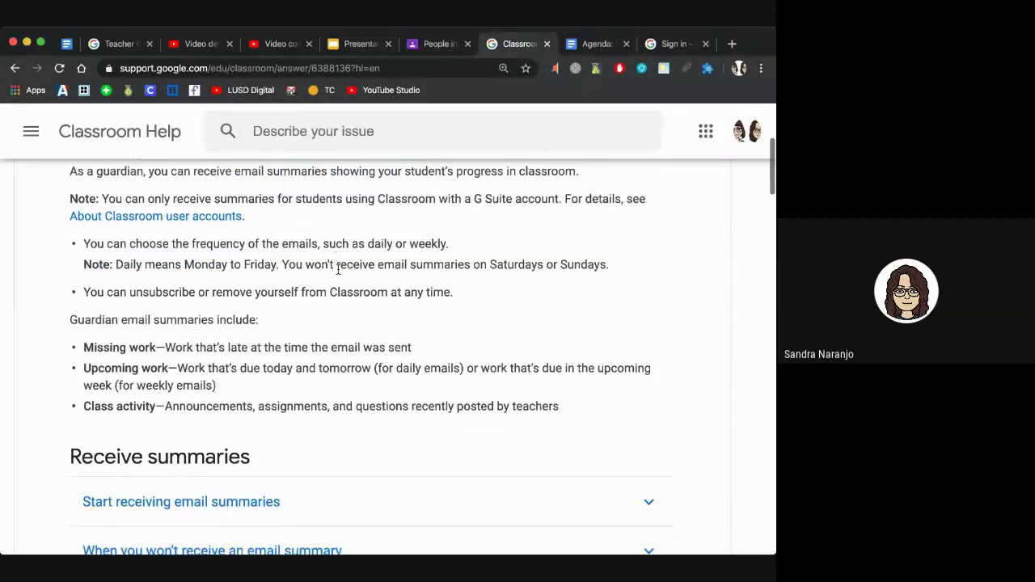
scroll(338, 269, down, 2)
scroll(338, 269, down, 2)
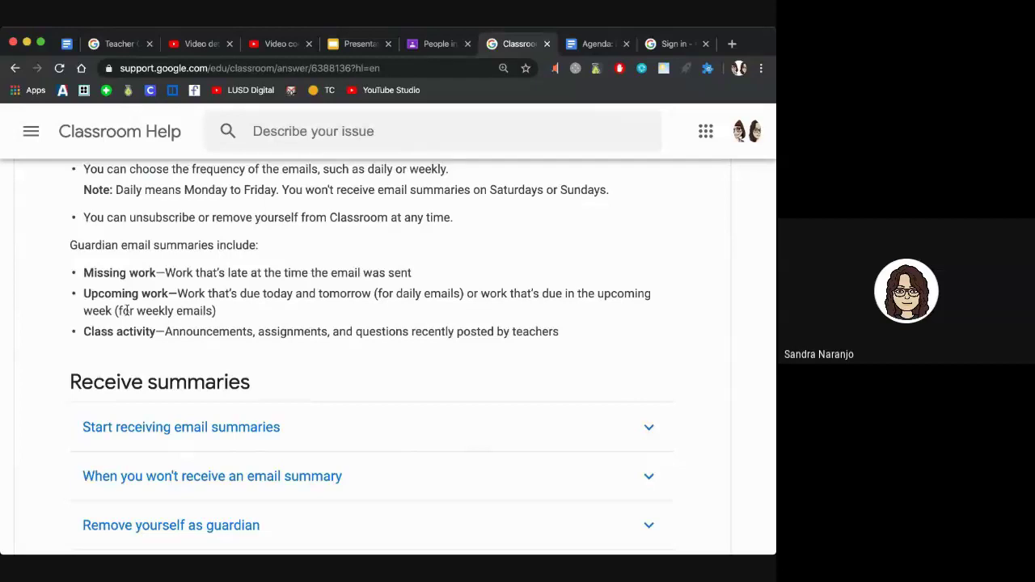
Open the teachers' version of the guardian email summaries article and examine the missing and upcoming work in the sample weekly summary.
scroll(127, 311, up, 4)
click(253, 342)
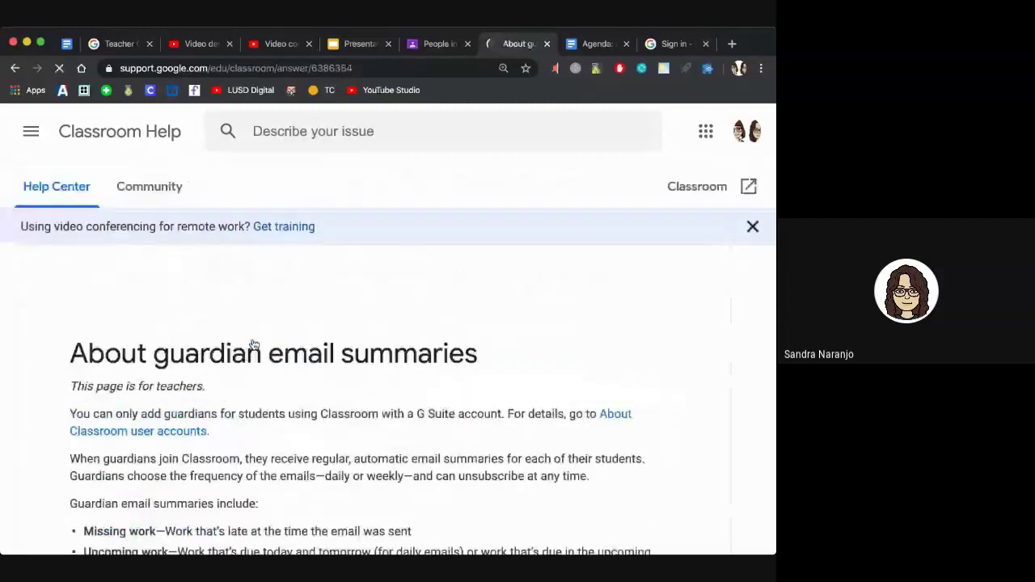
scroll(202, 360, down, 8)
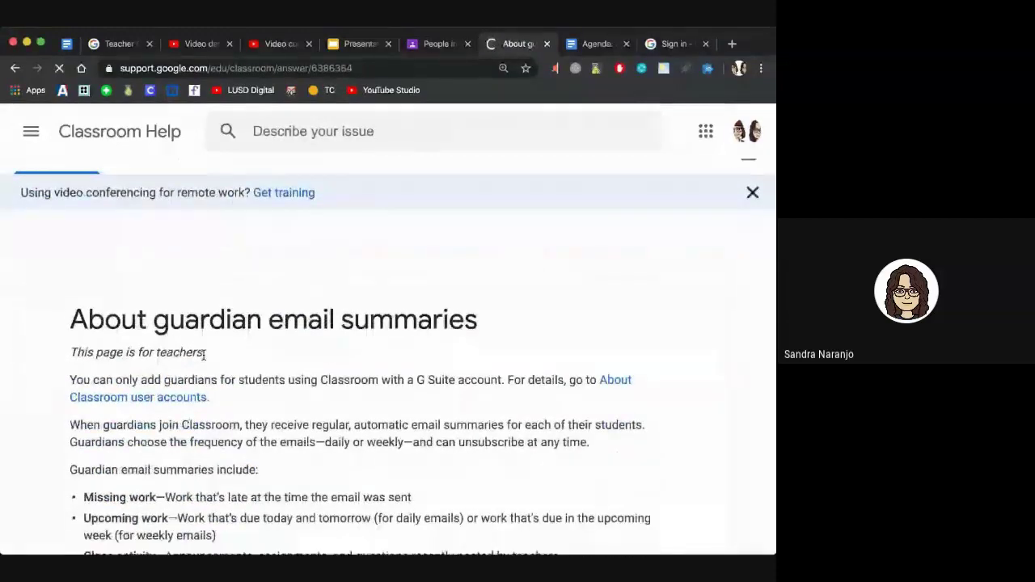
scroll(203, 359, down, 3)
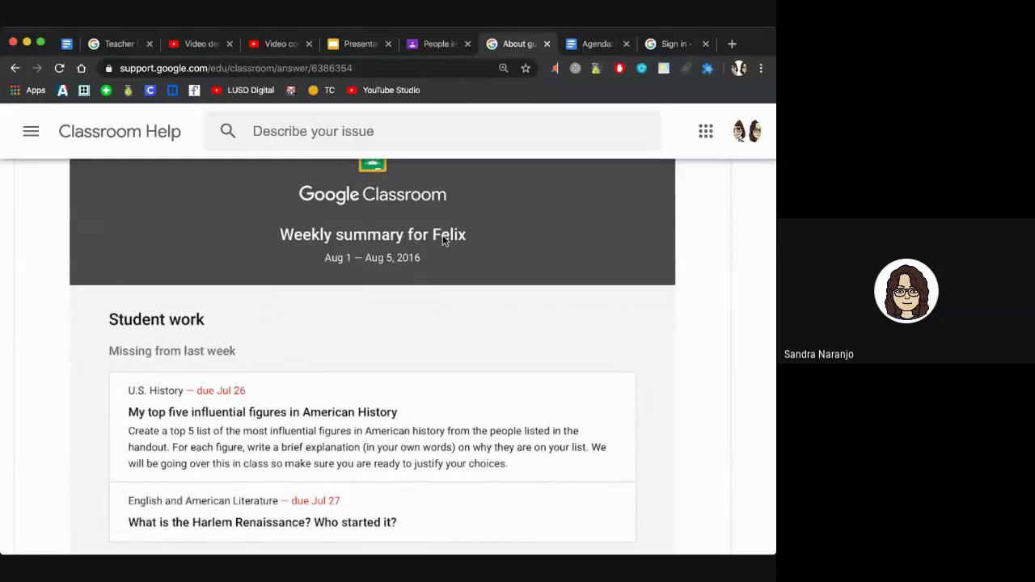
scroll(434, 243, down, 2)
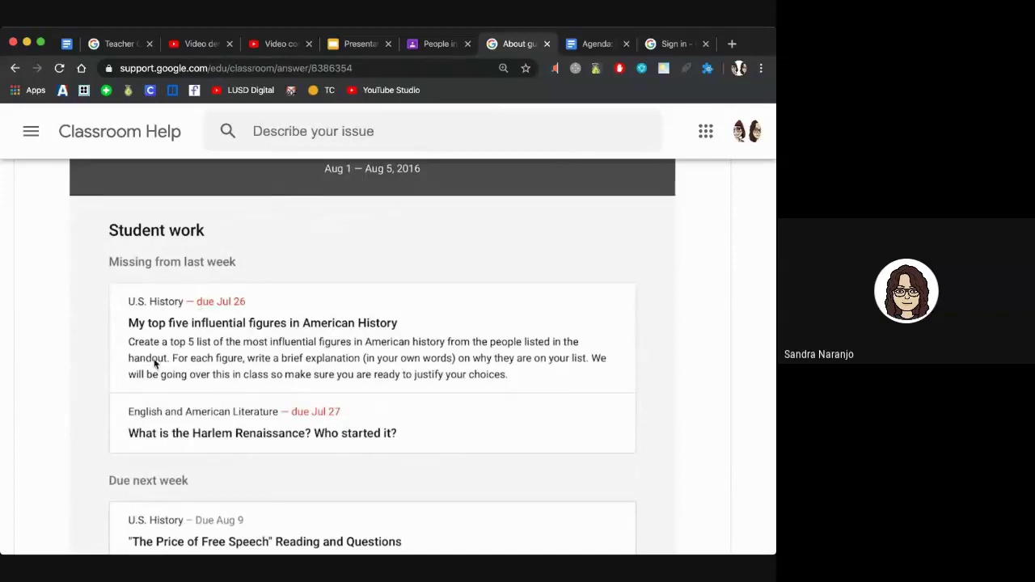
scroll(118, 371, down, 5)
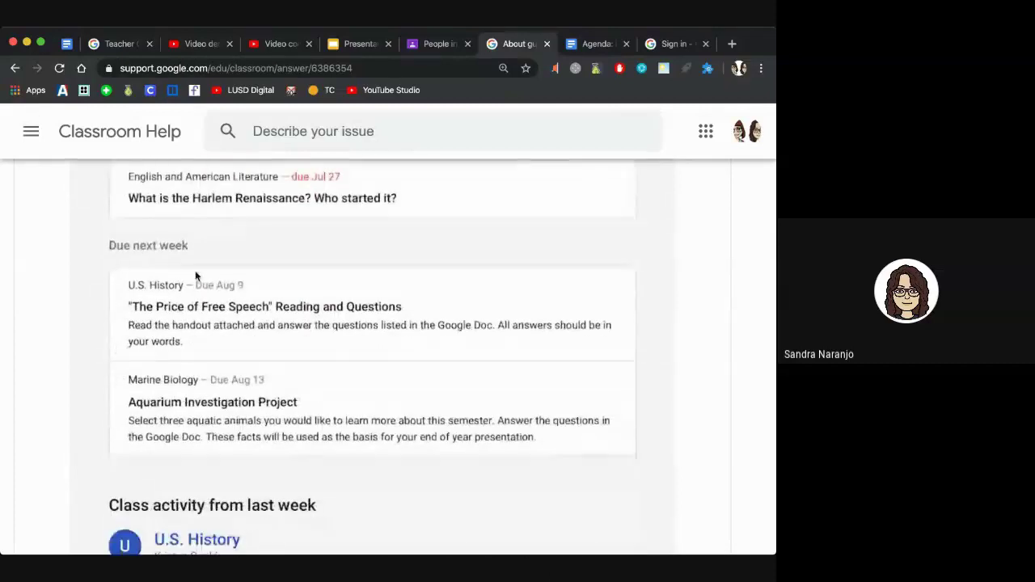
scroll(87, 445, down, 4)
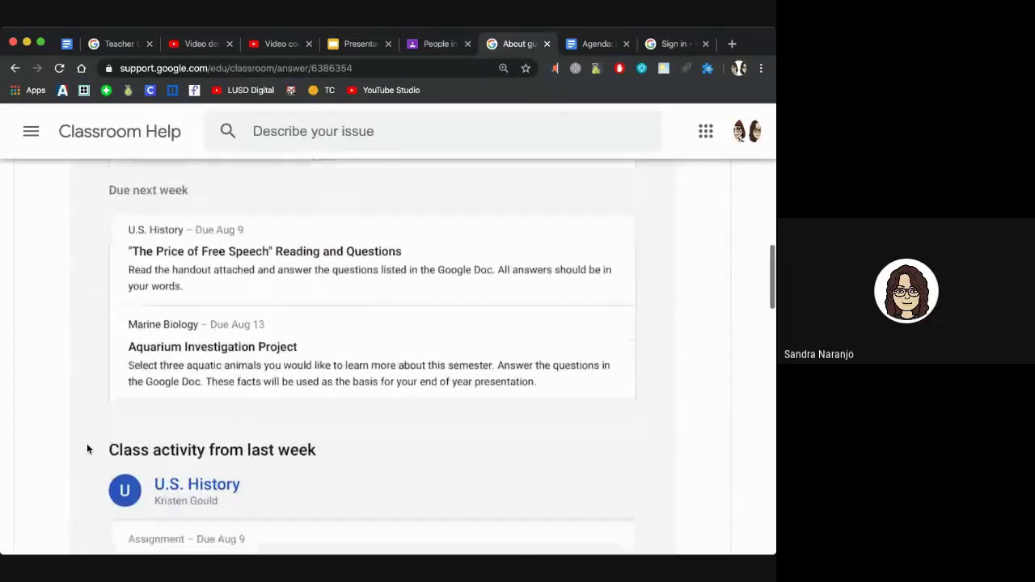
scroll(87, 448, down, 3)
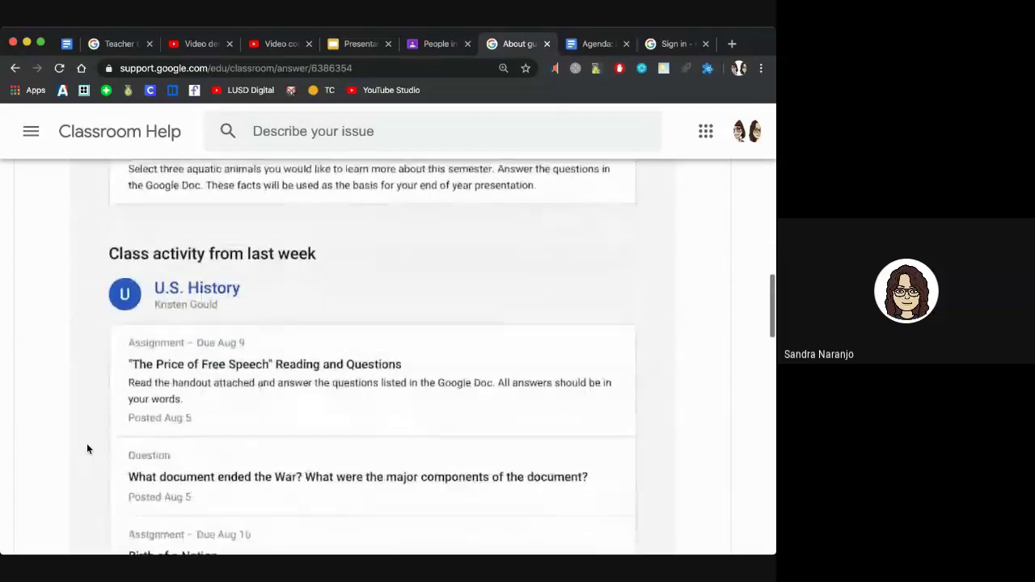
Examine the sample summary's class activity for U.S. History, American Literature and Marine Biology, and return to its Student work section.
scroll(87, 449, down, 2)
scroll(87, 448, down, 1)
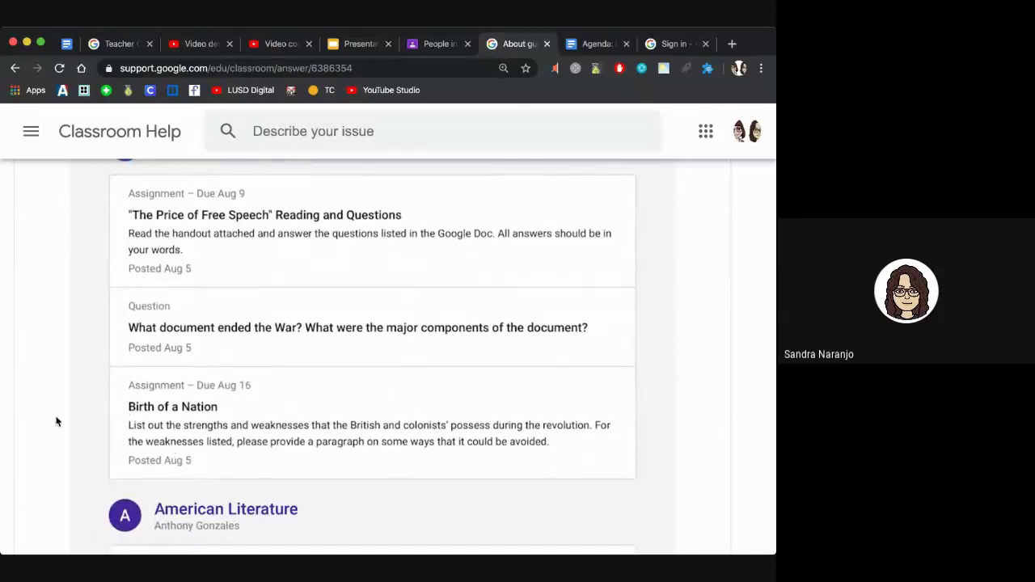
scroll(56, 421, down, 3)
scroll(56, 421, down, 5)
scroll(56, 421, down, 1)
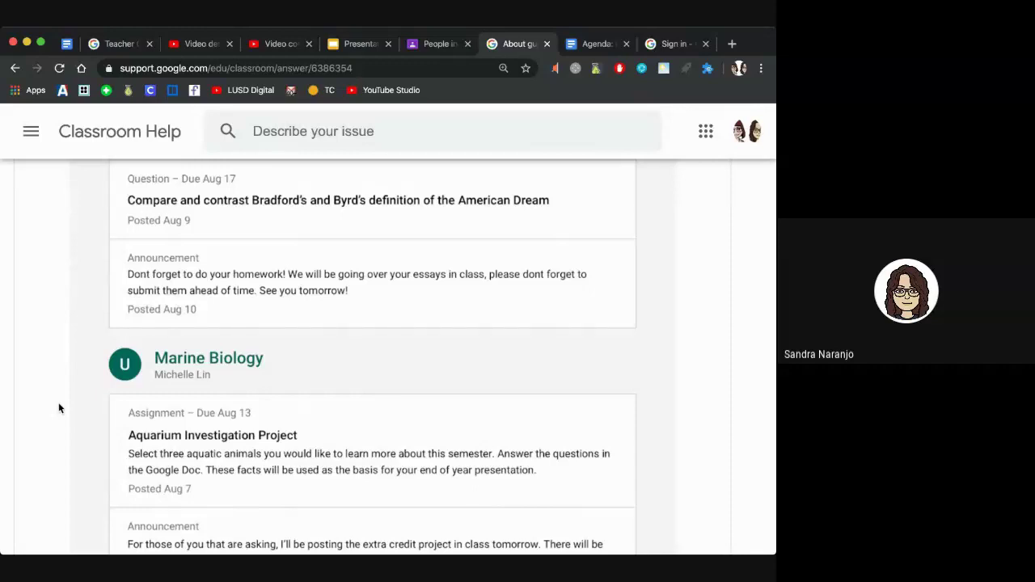
scroll(58, 408, down, 5)
scroll(58, 408, up, 2)
scroll(59, 408, up, 10)
scroll(58, 409, up, 10)
scroll(58, 408, up, 11)
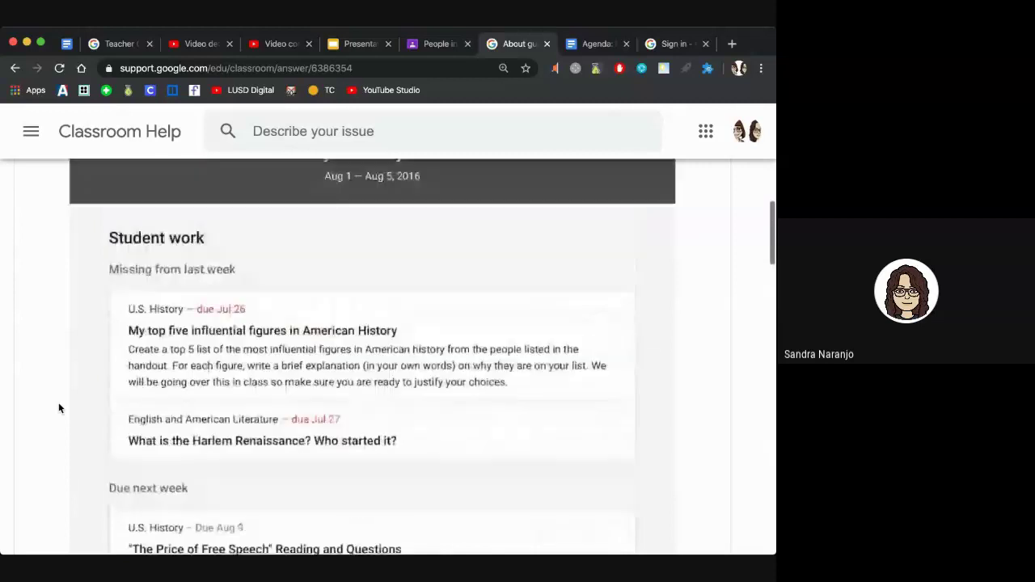
Review the sample weekly summary again, from the Student work section through the class activity listed for each subject.
scroll(58, 409, down, 2)
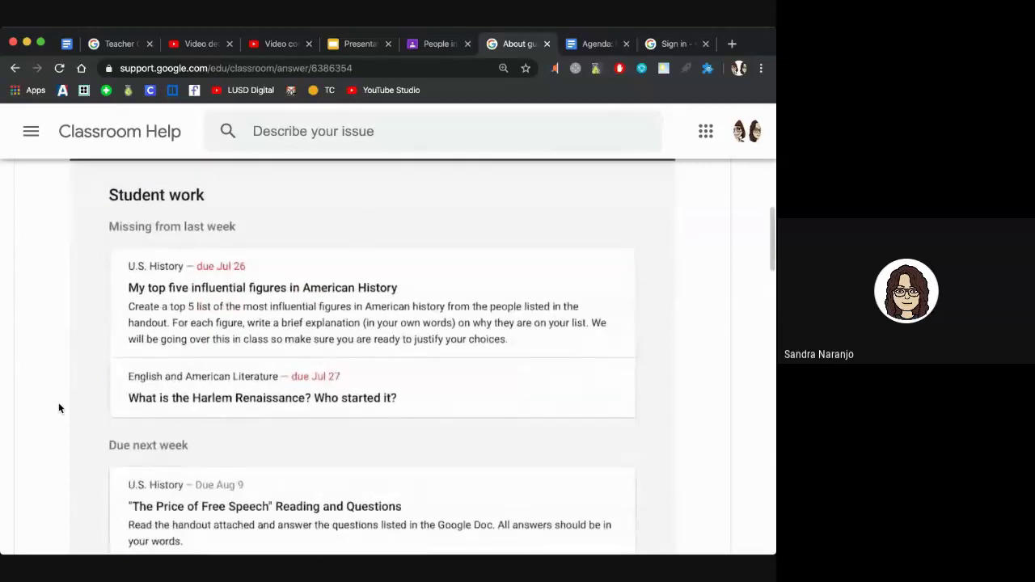
scroll(58, 408, down, 7)
scroll(59, 408, down, 5)
scroll(58, 408, down, 8)
scroll(58, 408, down, 5)
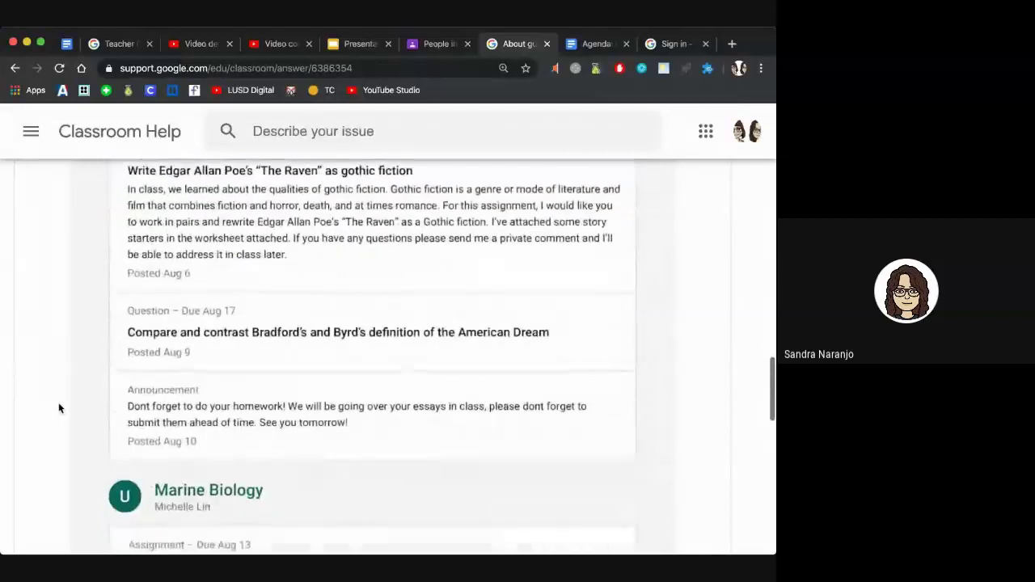
scroll(58, 408, down, 8)
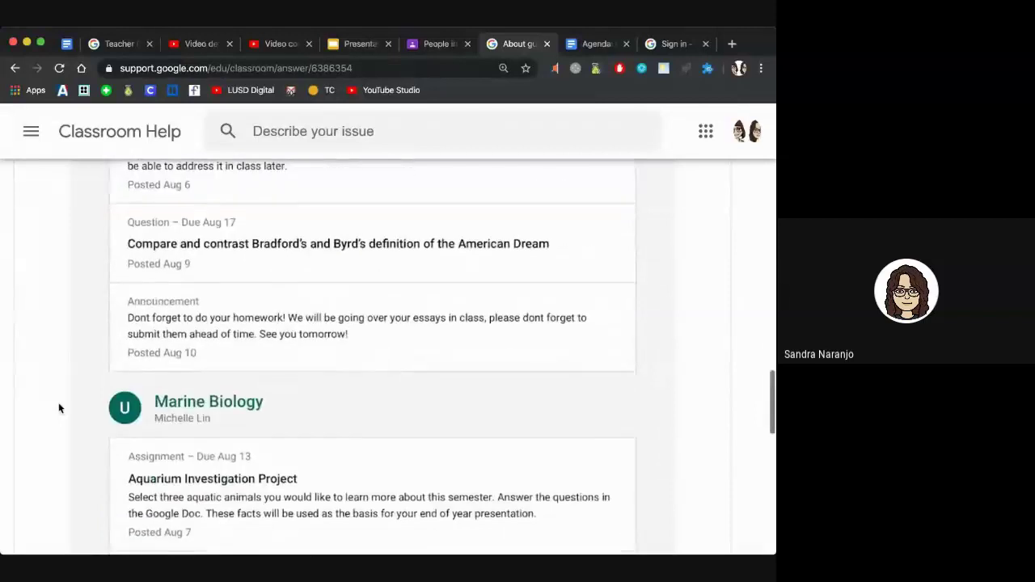
scroll(58, 408, up, 10)
scroll(58, 408, up, 8)
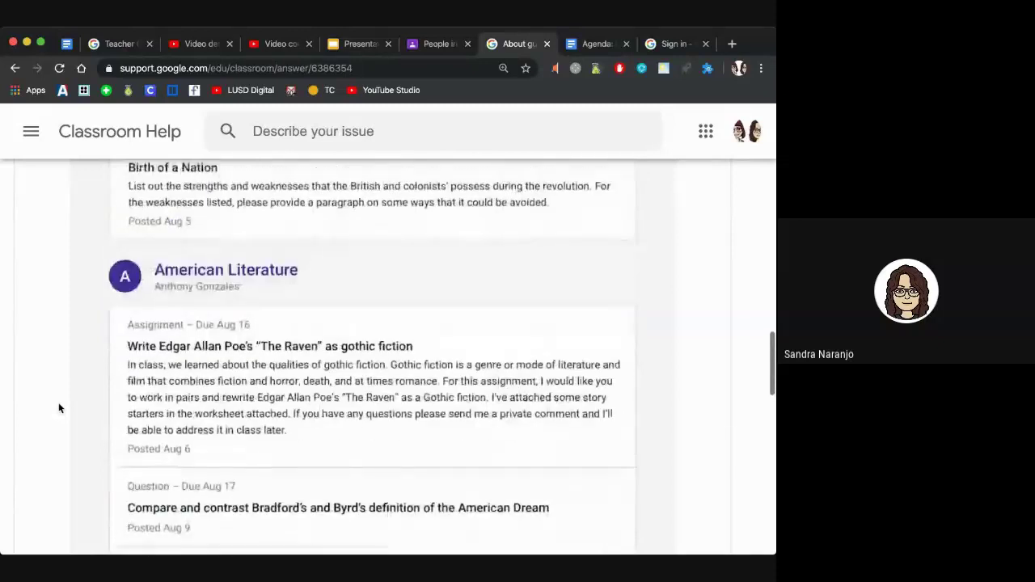
scroll(58, 408, up, 6)
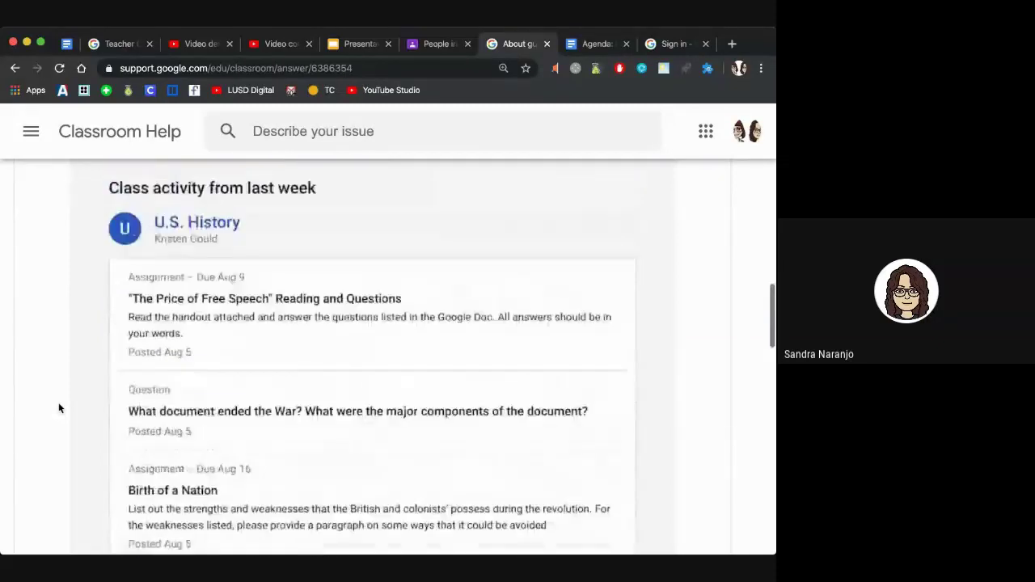
Review the sample weekly summary from its U.S. History class activity back through the upcoming and missing student work to its heading.
scroll(58, 409, up, 5)
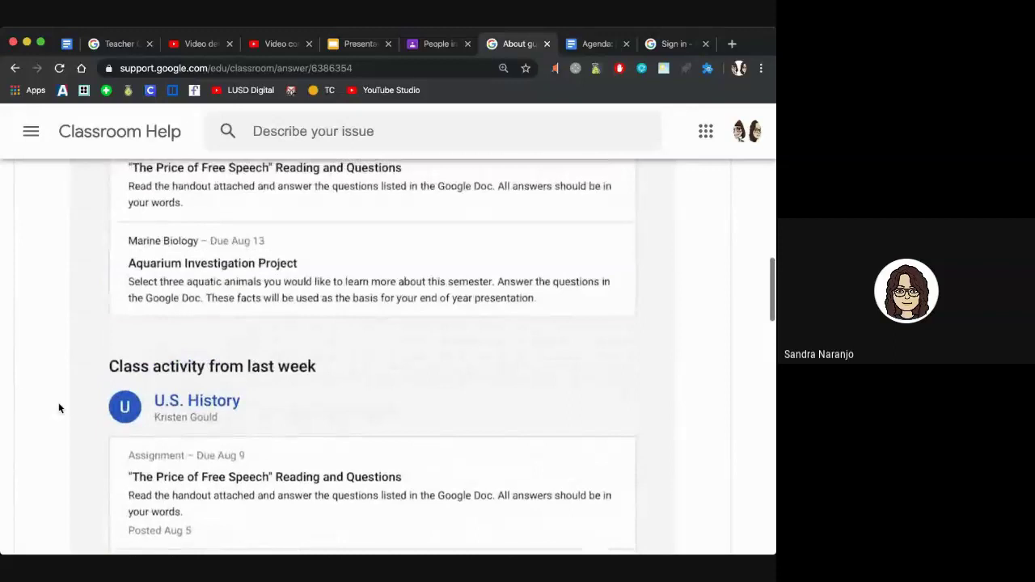
scroll(58, 408, up, 5)
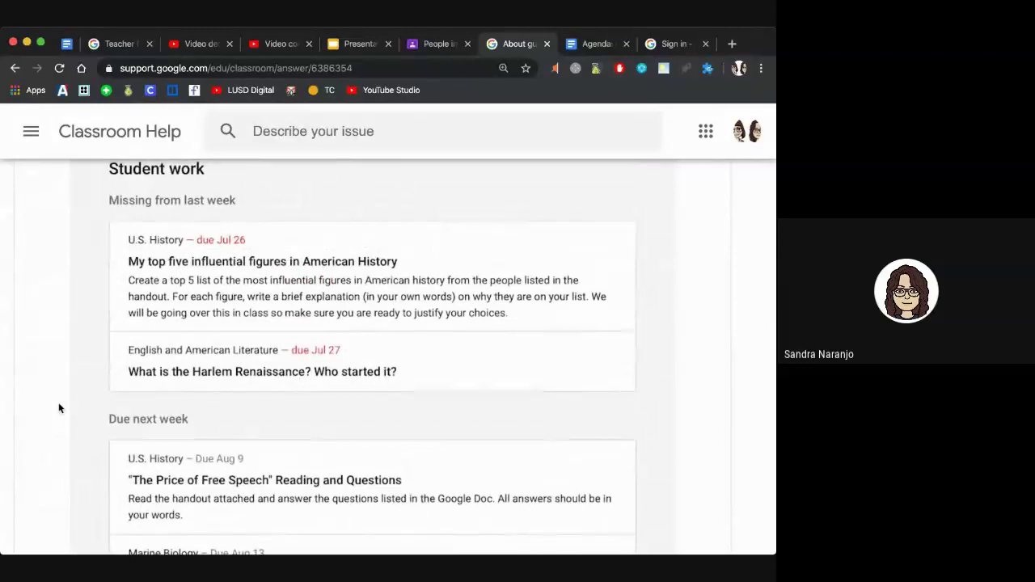
scroll(59, 408, up, 3)
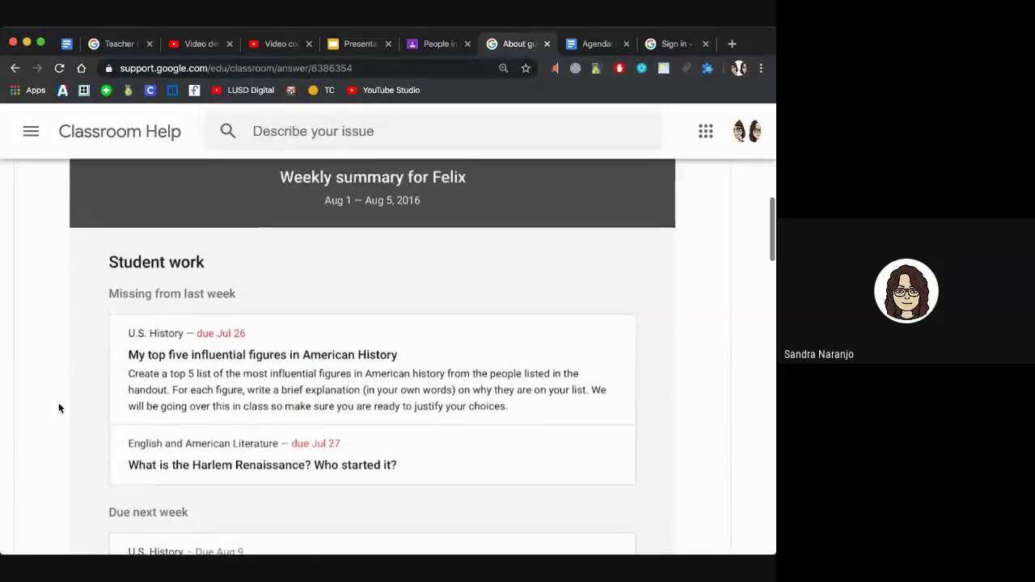
scroll(59, 408, up, 2)
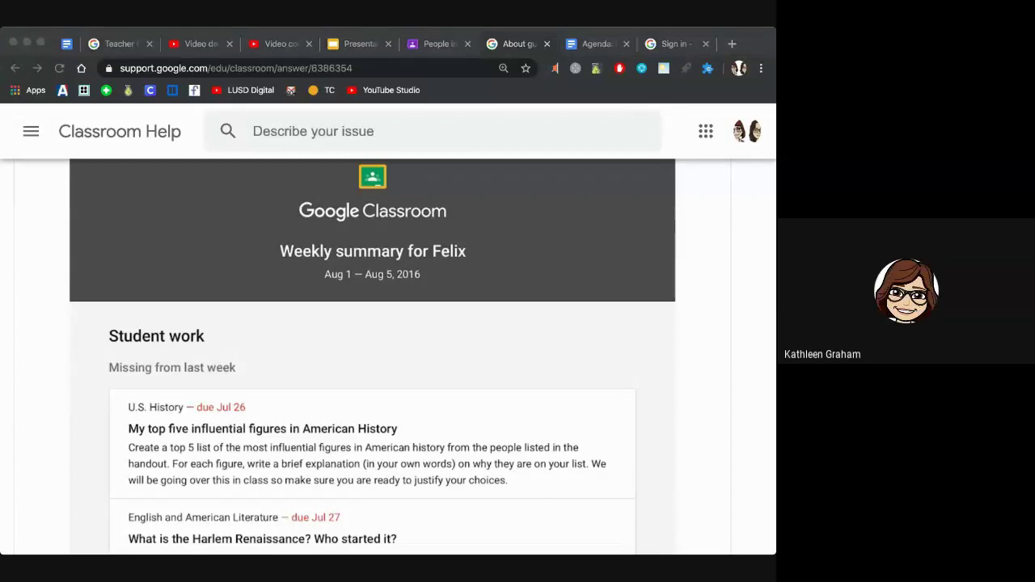
click(762, 421)
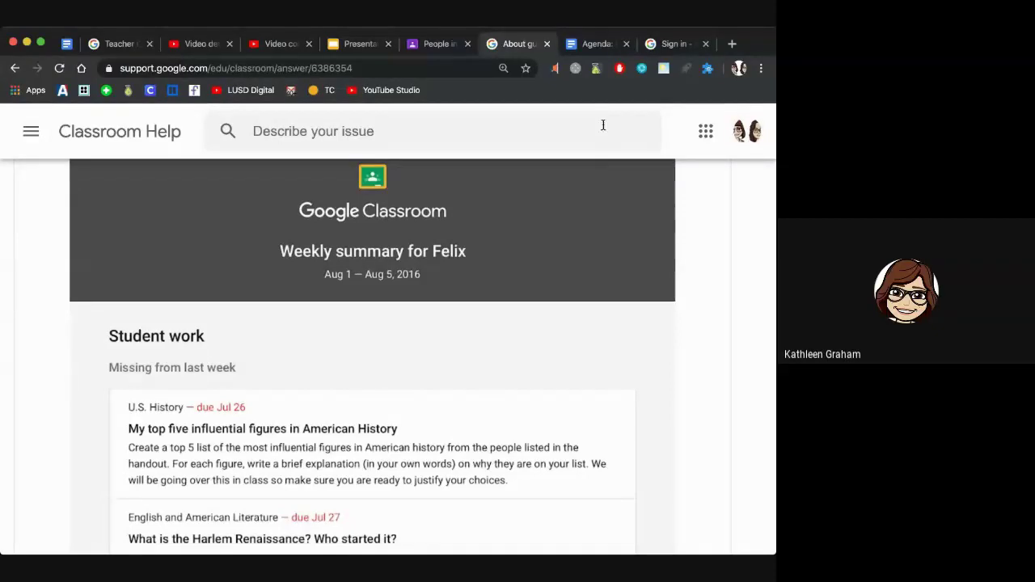
Return to the Digital Learning class, look at its stream, and bring up the list of teachers in the class roster.
click(444, 43)
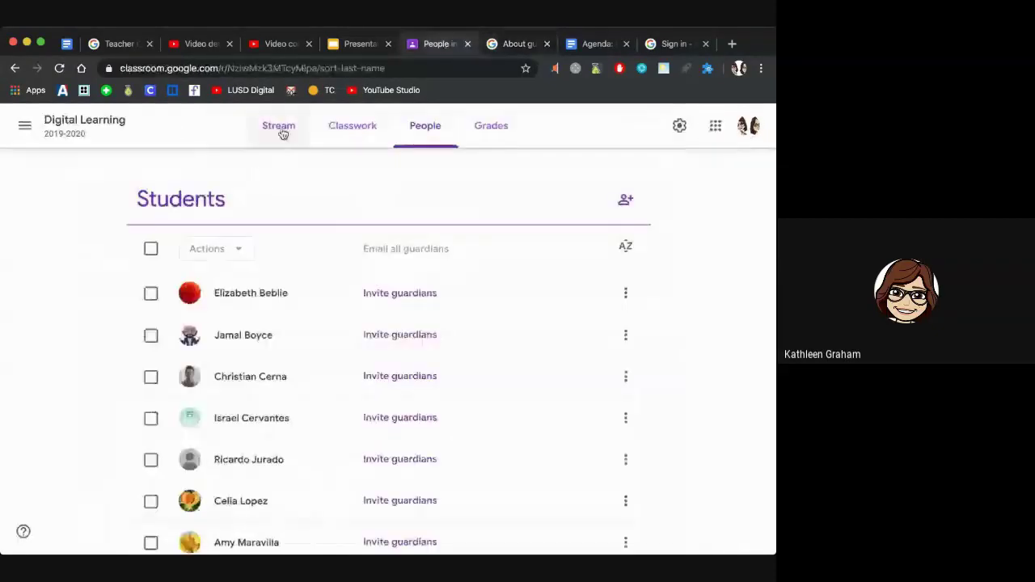
click(281, 131)
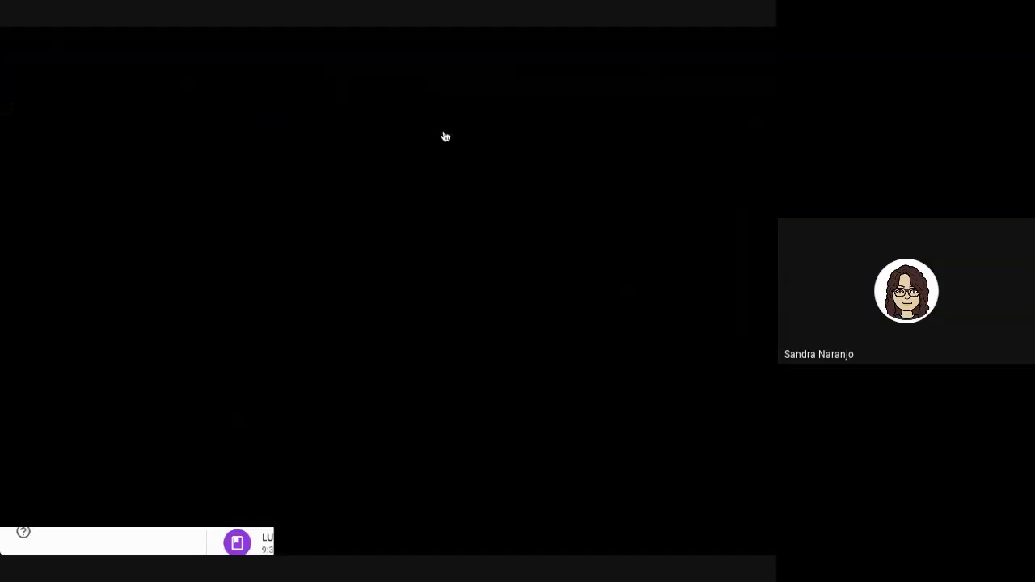
scroll(235, 279, up, 3)
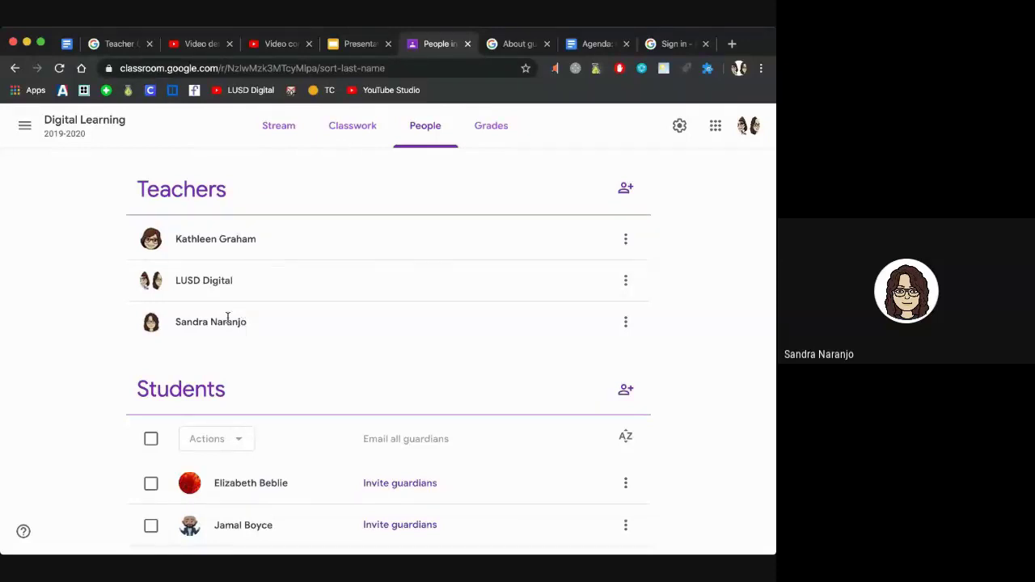
Open the form for inviting teachers to the class, view its note on co-teacher permissions, and cancel it without inviting anyone.
click(626, 189)
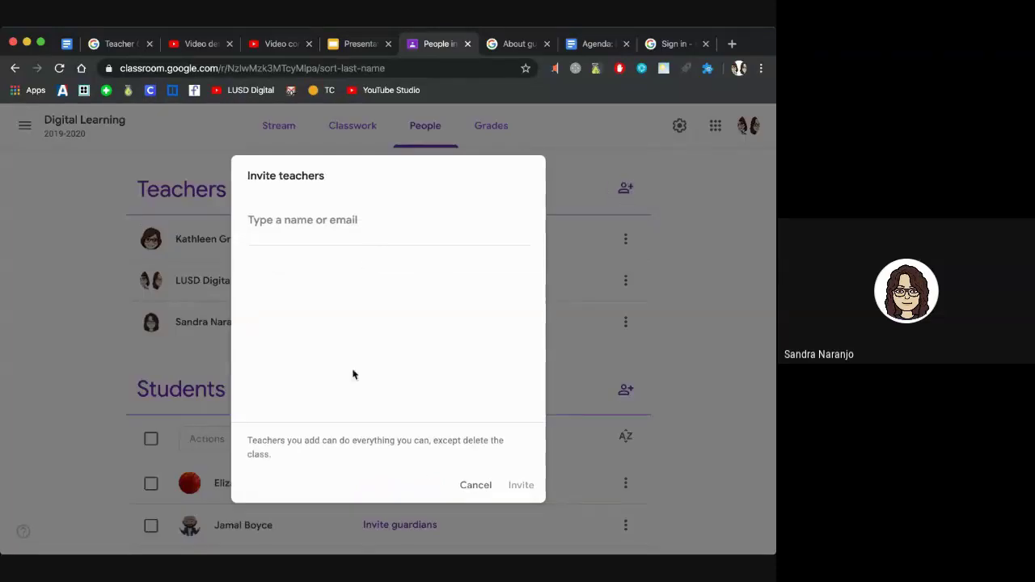
click(467, 485)
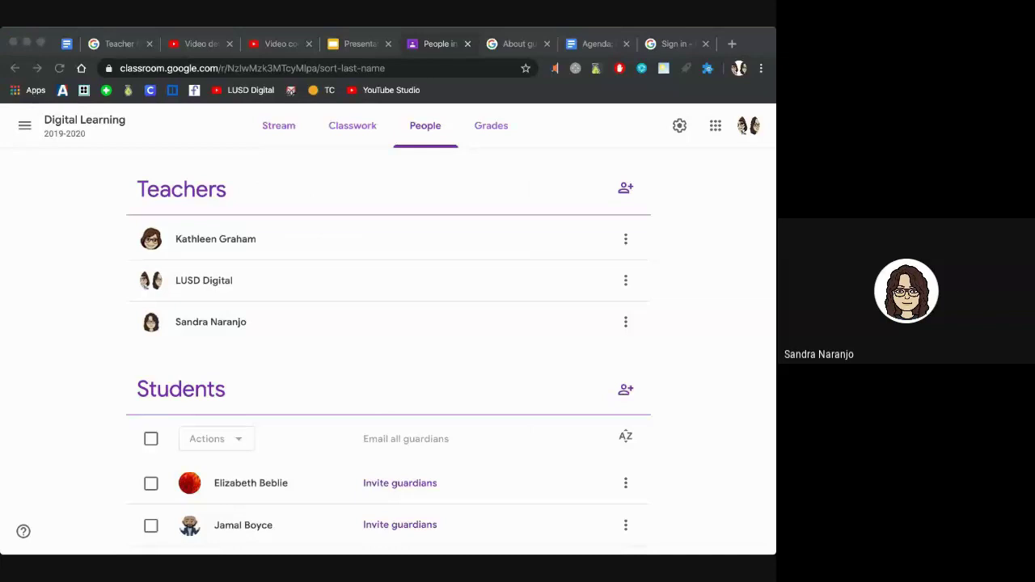
click(767, 424)
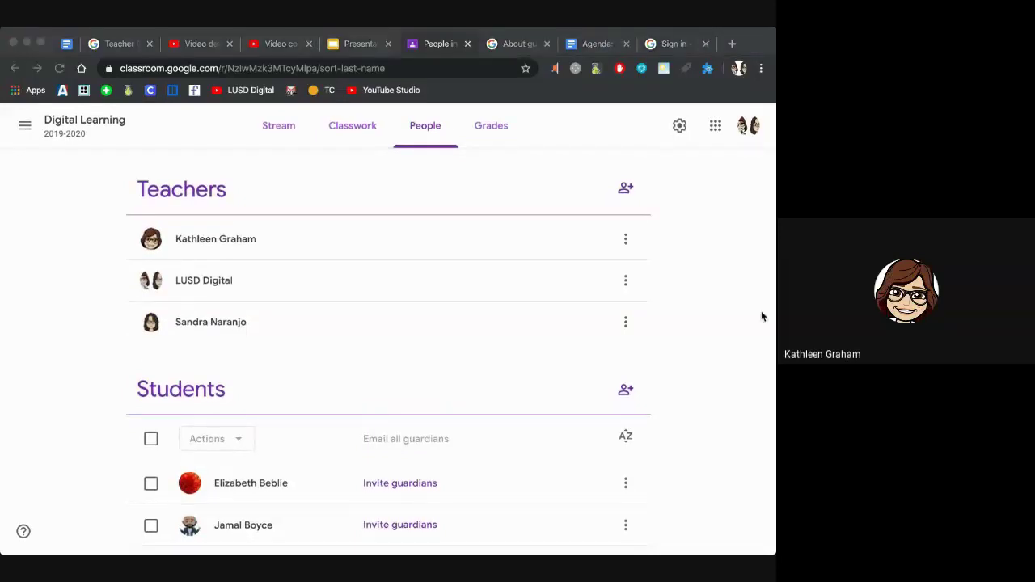
Go from the class roster to the Digital Learning class stream.
click(762, 343)
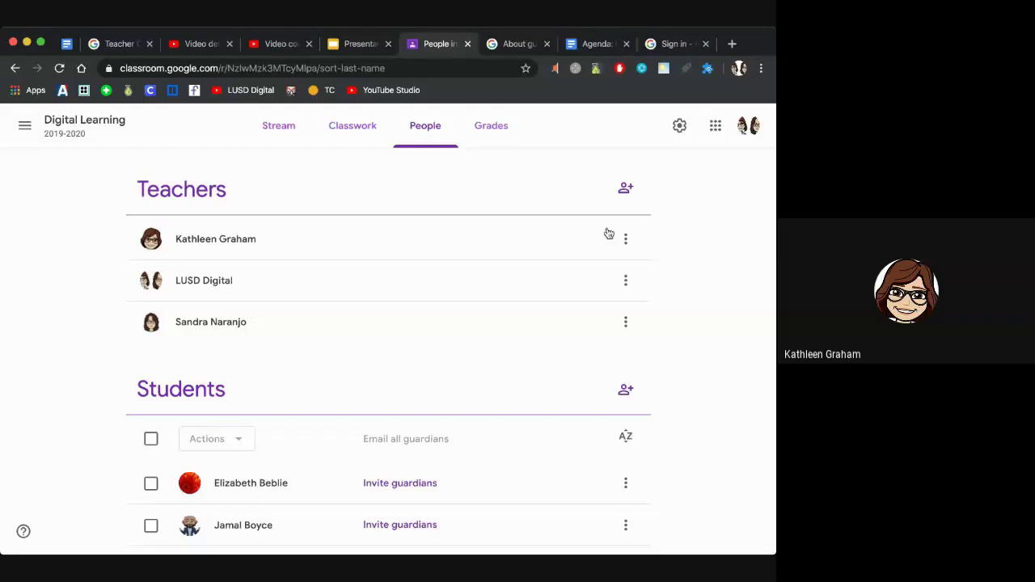
click(337, 140)
click(288, 135)
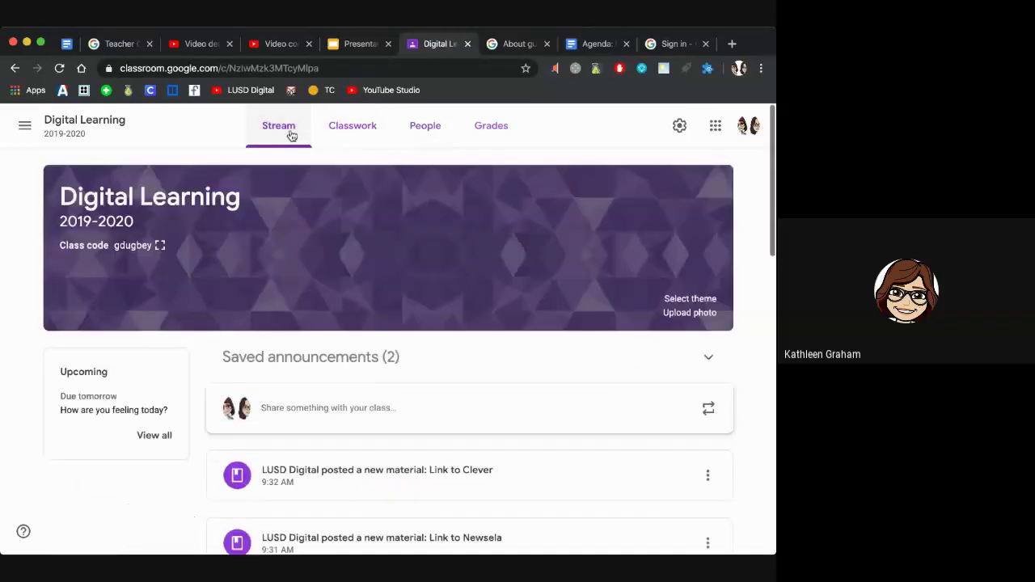